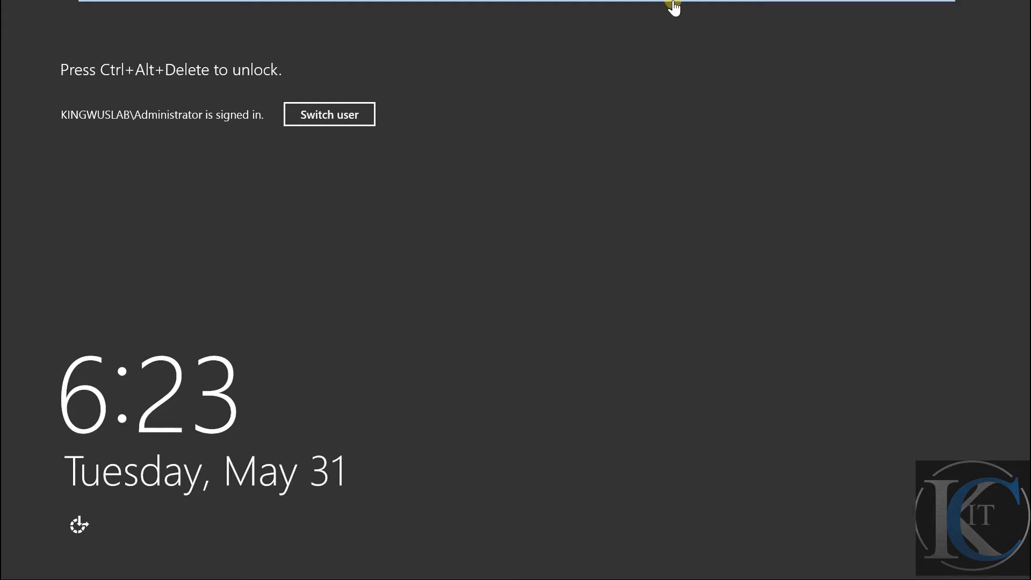
Unlock the DC VM and sign in as Administrator, retrying the password after the incorrect-password error
left_click(694, 14)
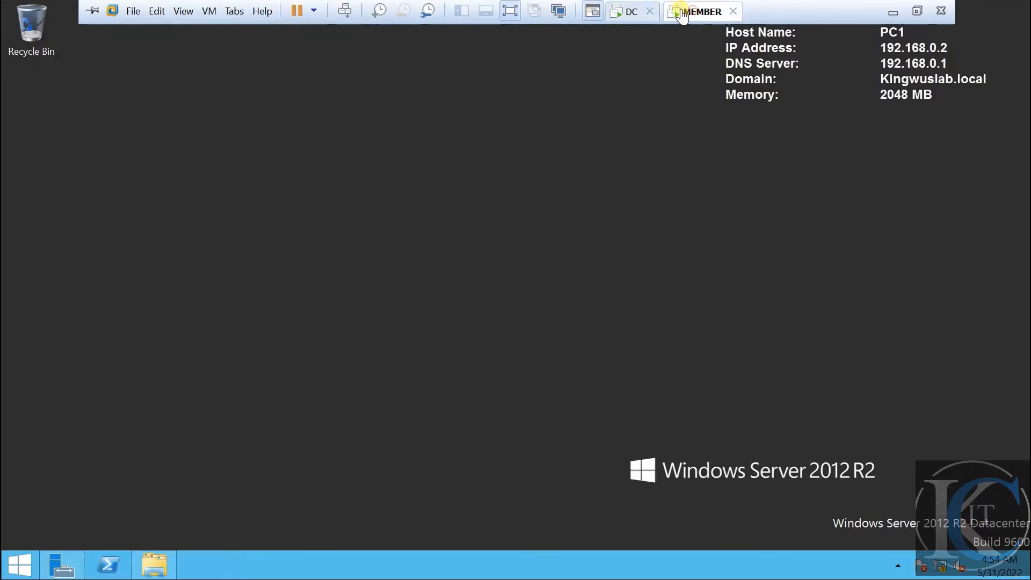
left_click(621, 13)
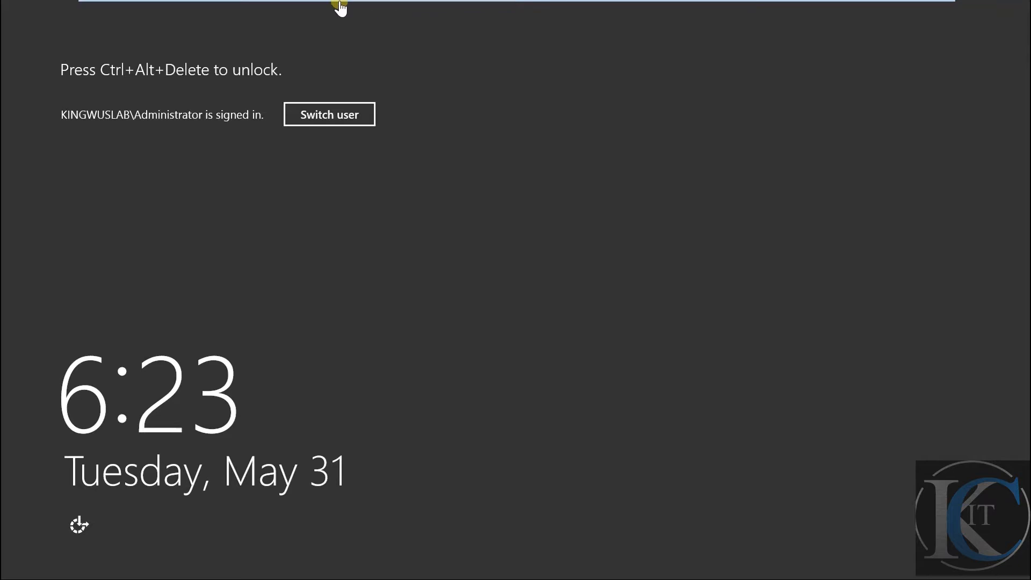
mouse_move(346, 6)
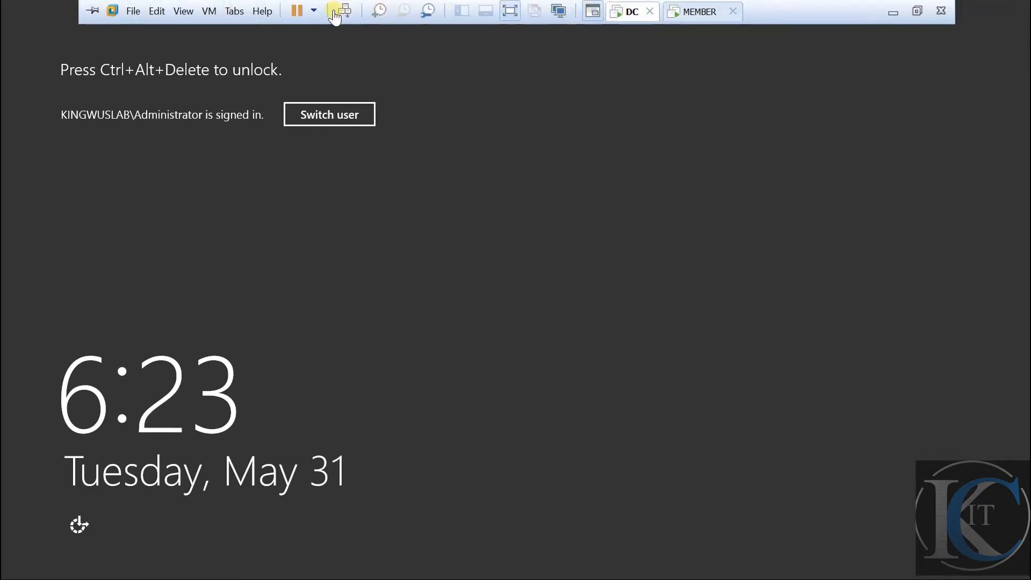
left_click(341, 10)
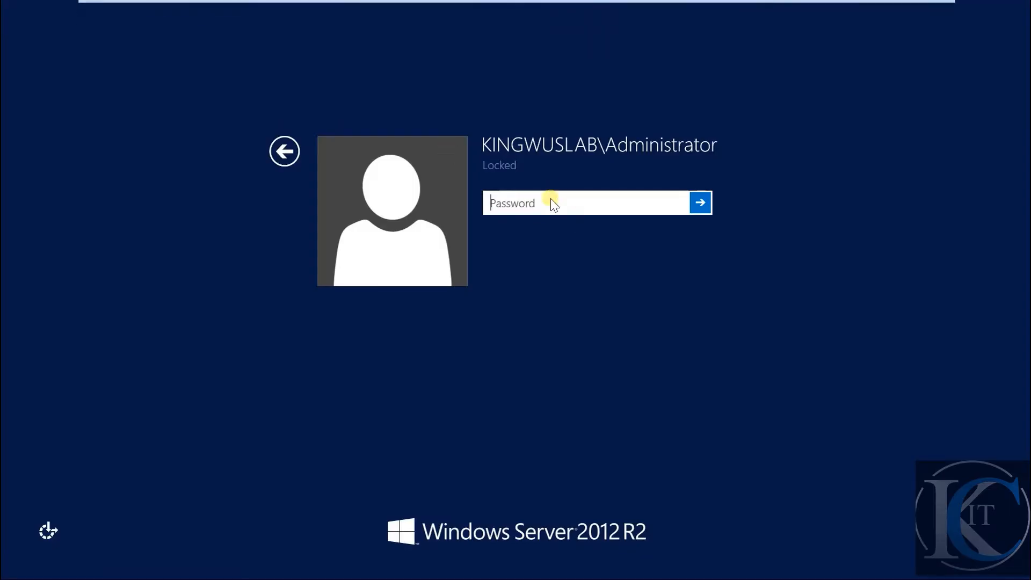
type("••")
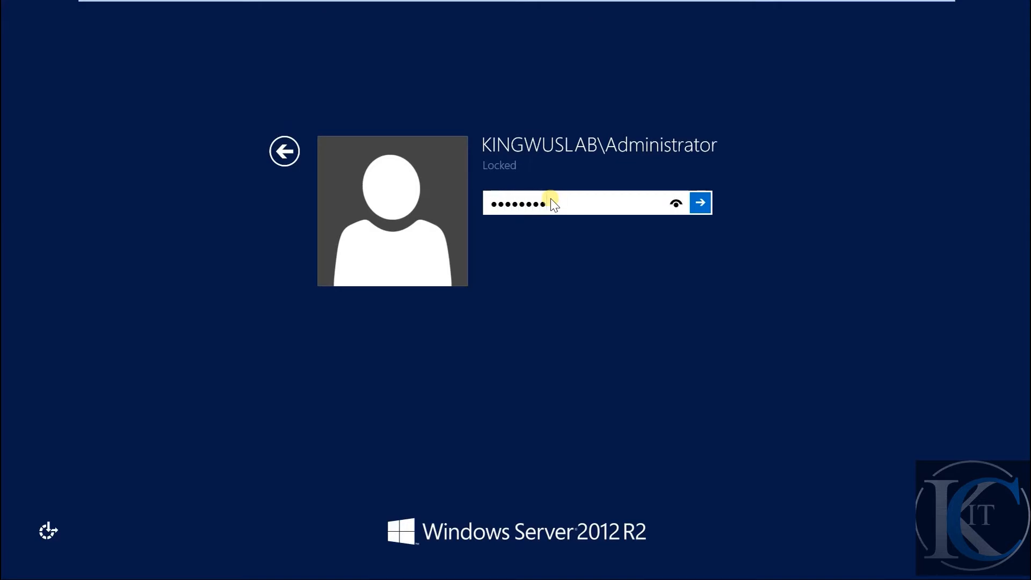
type("•••••••")
key("Return")
key("Return")
type("••")
key("Return")
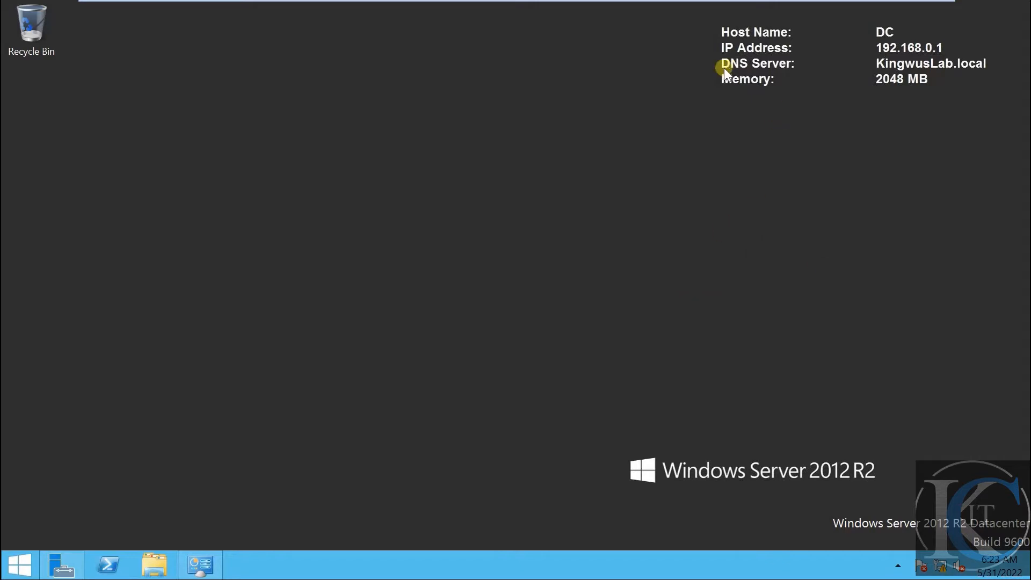
left_click_drag(710, 26, 998, 91)
Sign in to PC1 as the local user with an empty password, then return to the DC
mouse_move(735, 5)
left_click(688, 11)
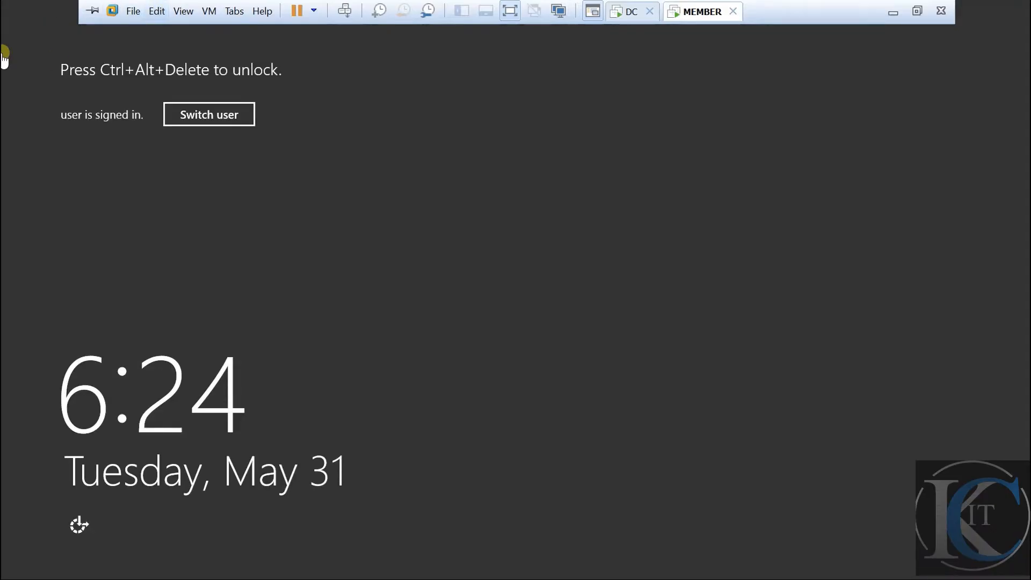
left_click(344, 10)
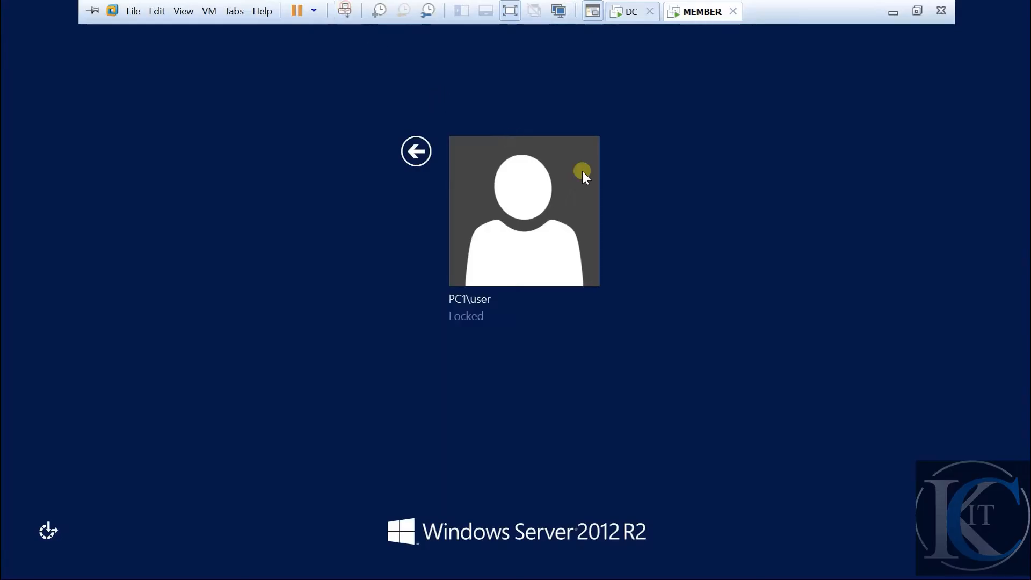
left_click(550, 214)
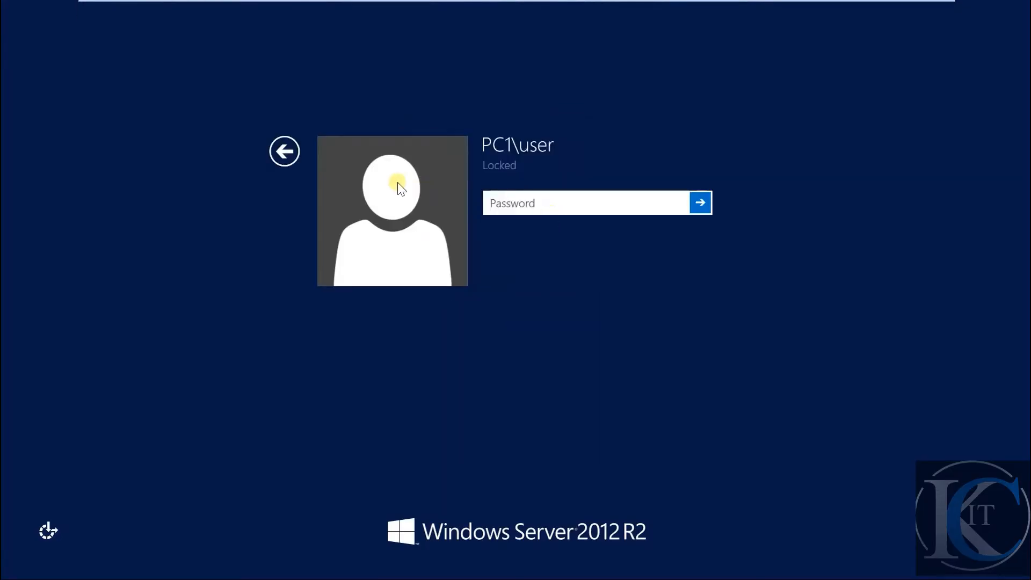
left_click(699, 211)
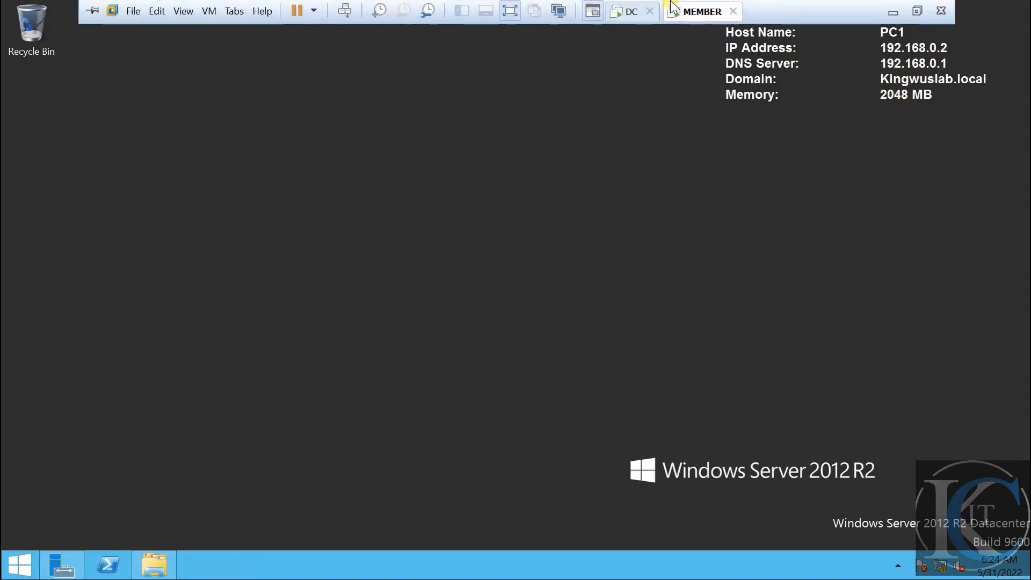
left_click(631, 4)
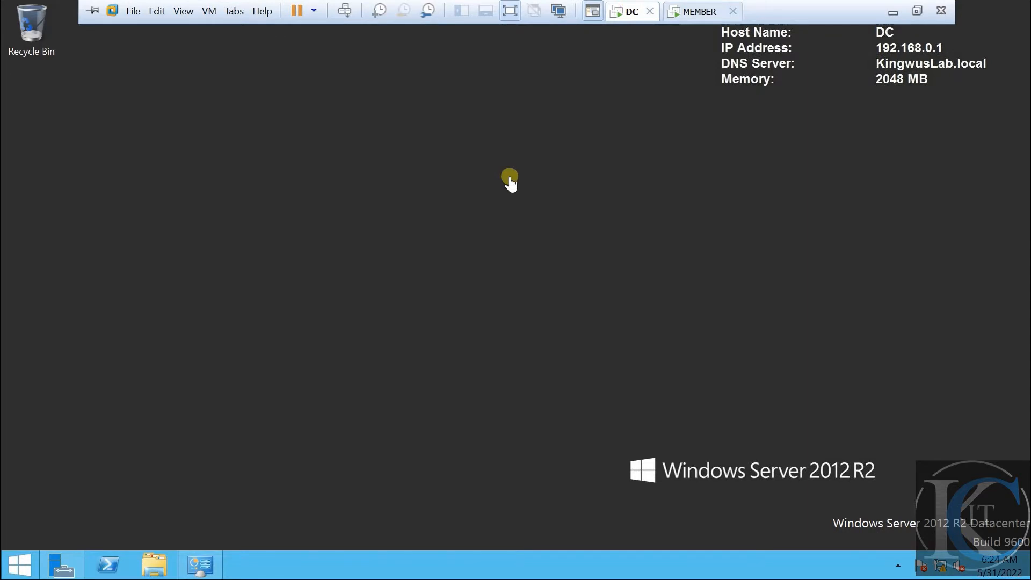
Launch Active Directory Users and Computers from Server Manager's Tools menu, then minimize Server Manager
left_click(69, 556)
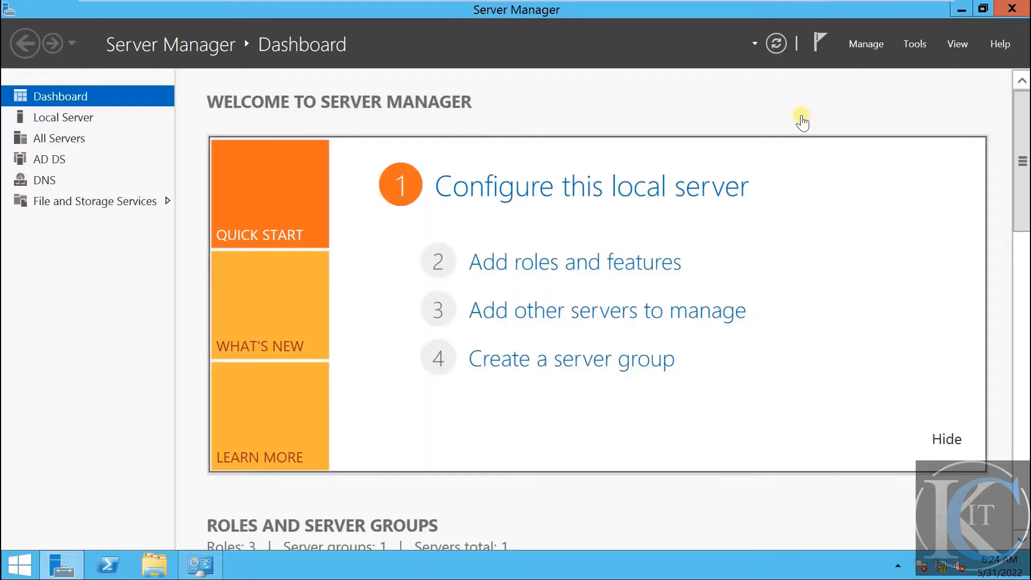
left_click(915, 44)
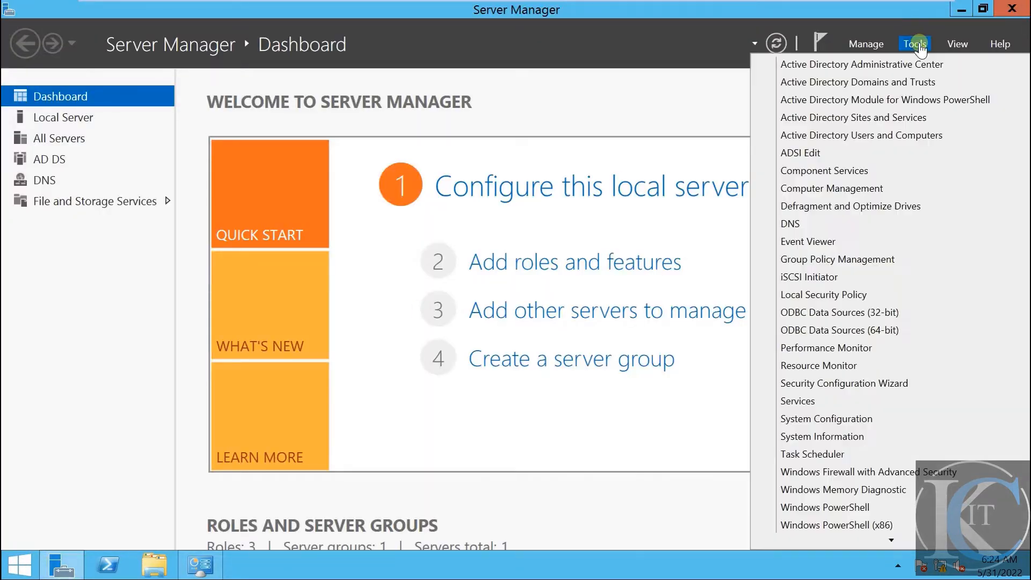
left_click(903, 137)
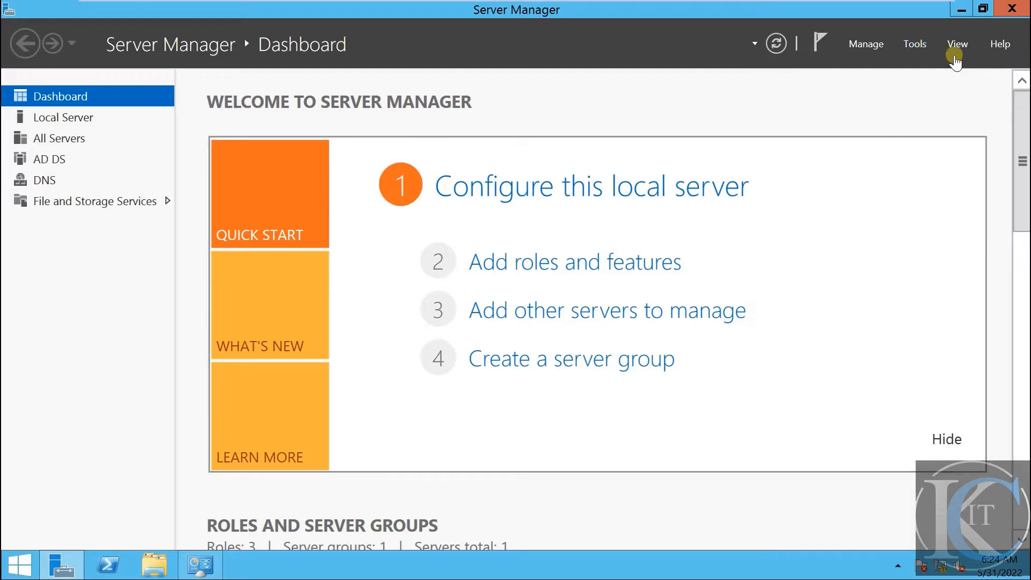
left_click(961, 11)
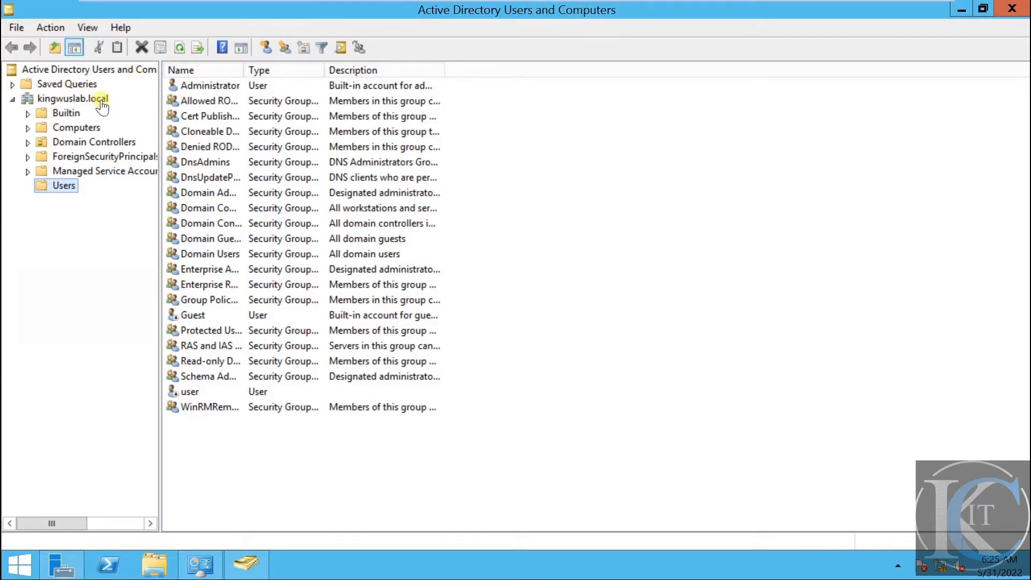
Browse the Builtin, Computers, Domain Controllers, ForeignSecurityPrincipals and Managed Service Accounts containers
left_click(75, 99)
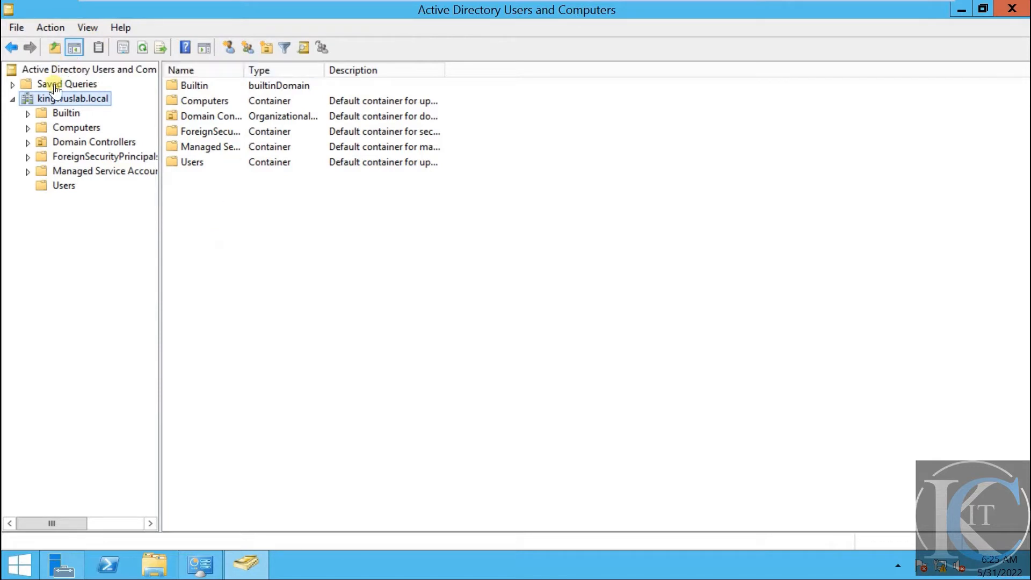
left_click(69, 114)
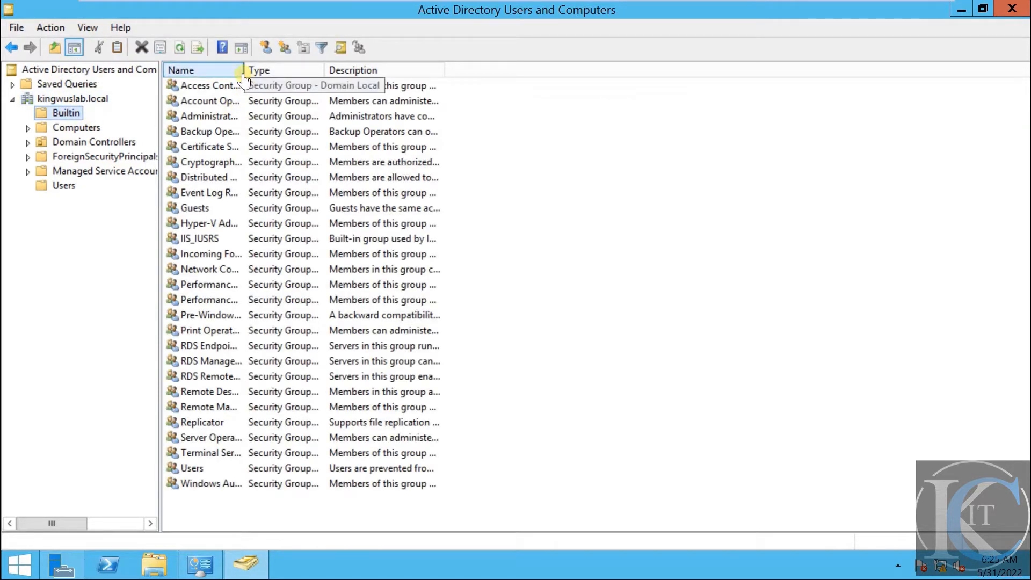
left_click_drag(244, 75, 392, 80)
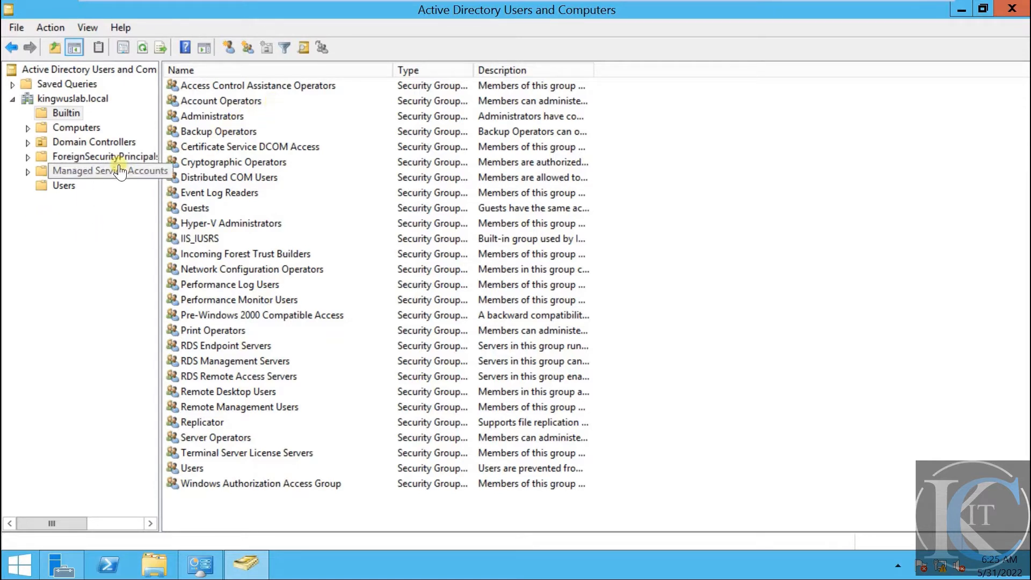
left_click(88, 129)
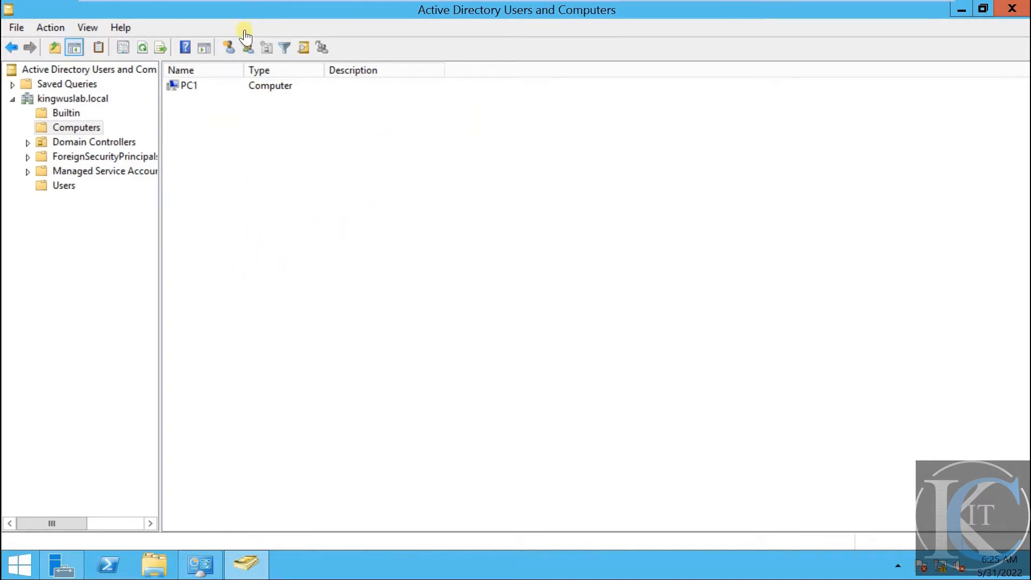
left_click(697, 8)
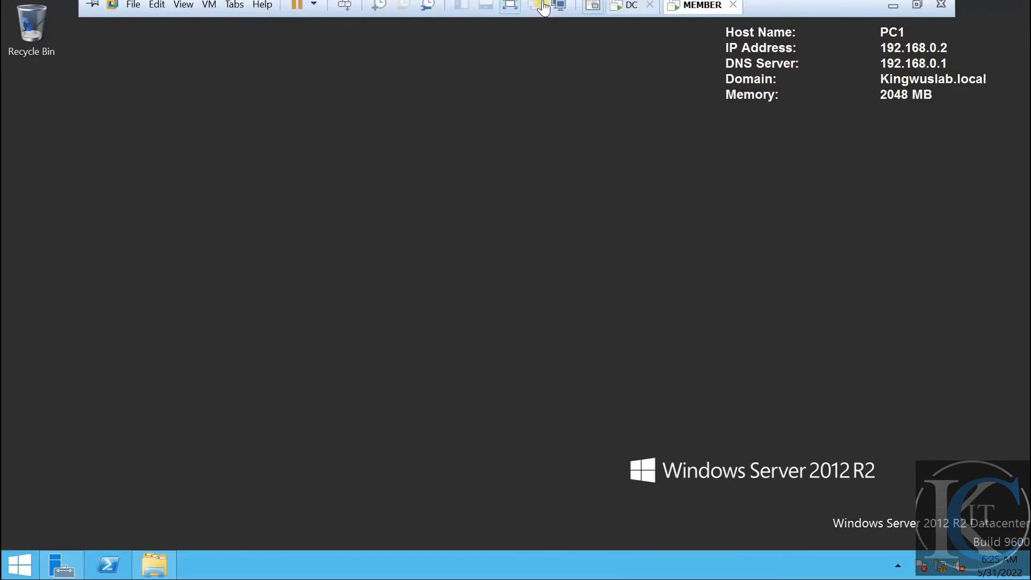
left_click(625, 6)
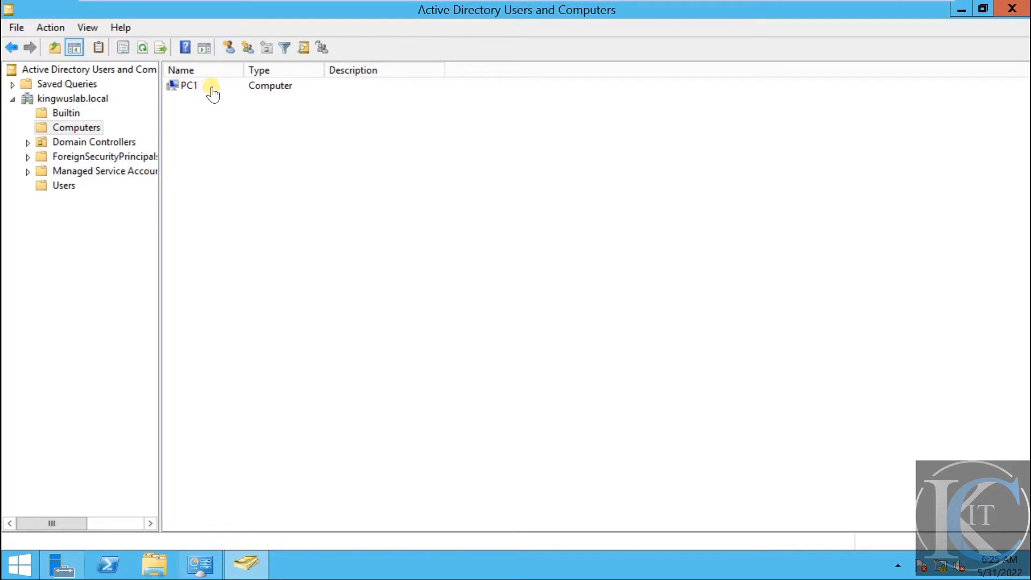
left_click(109, 143)
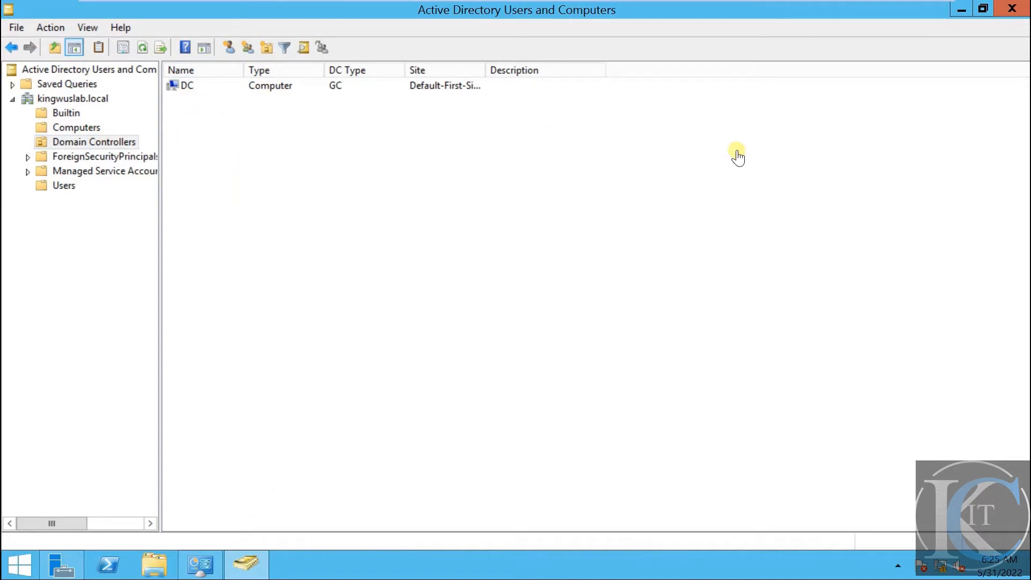
left_click(961, 11)
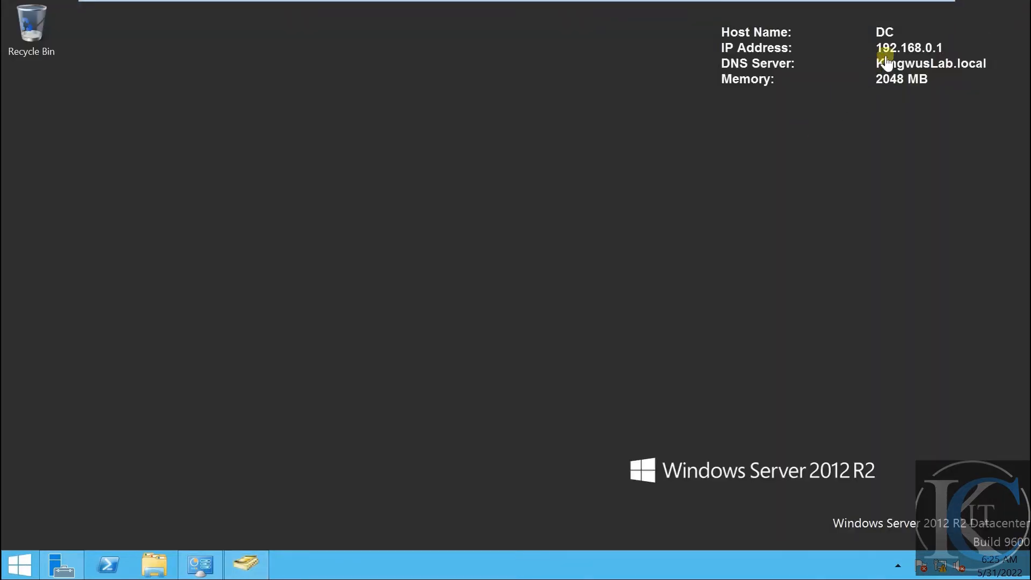
left_click(253, 561)
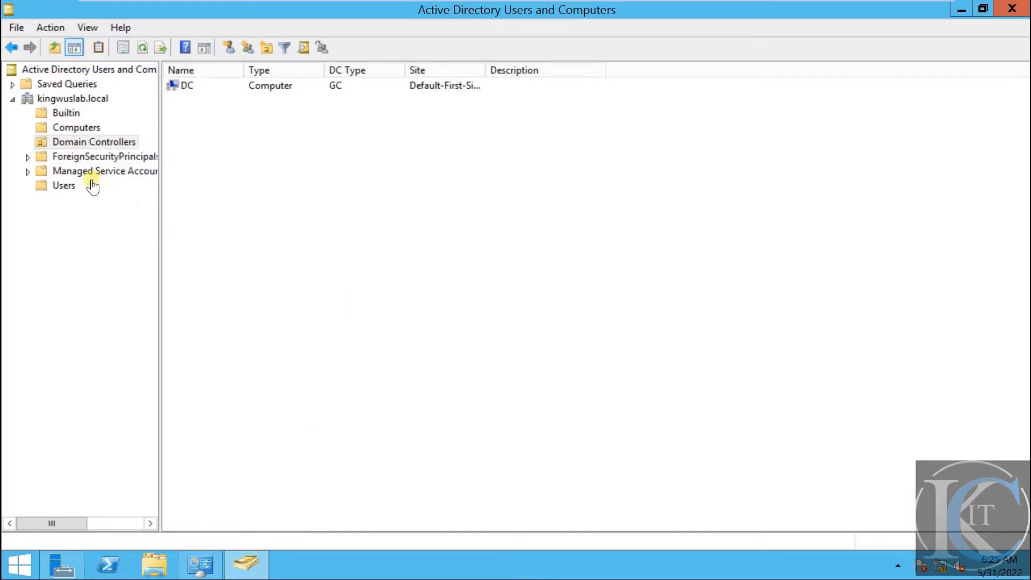
left_click(116, 158)
left_click(122, 172)
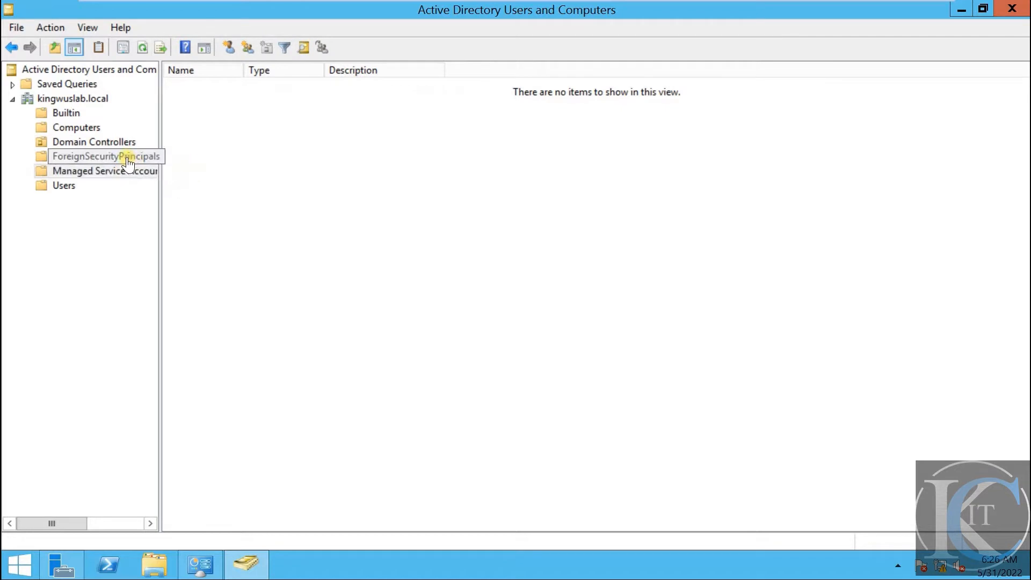
left_click(127, 158)
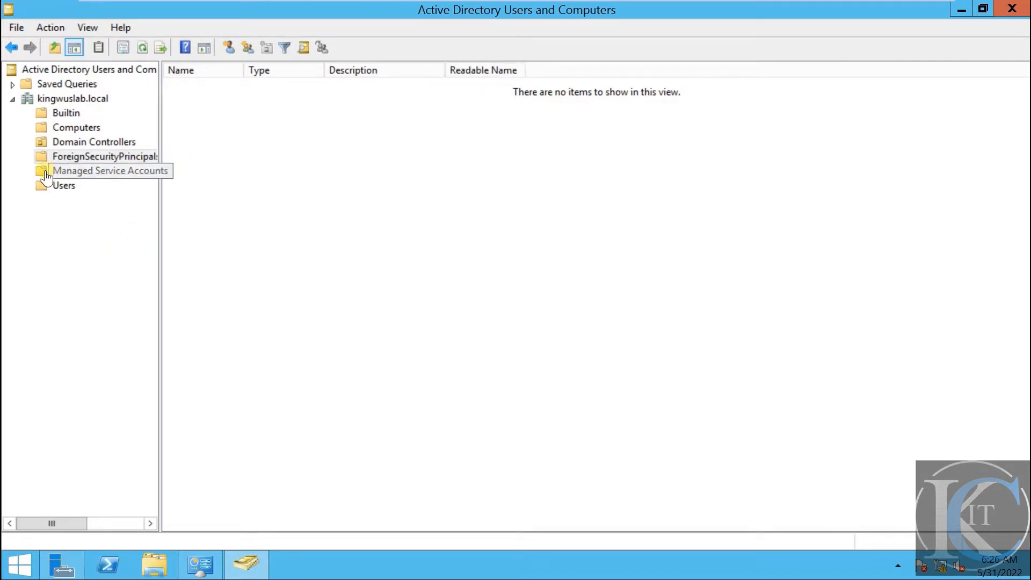
Show the Users container with a wider Name column, selecting the user and Administrator accounts
left_click(63, 188)
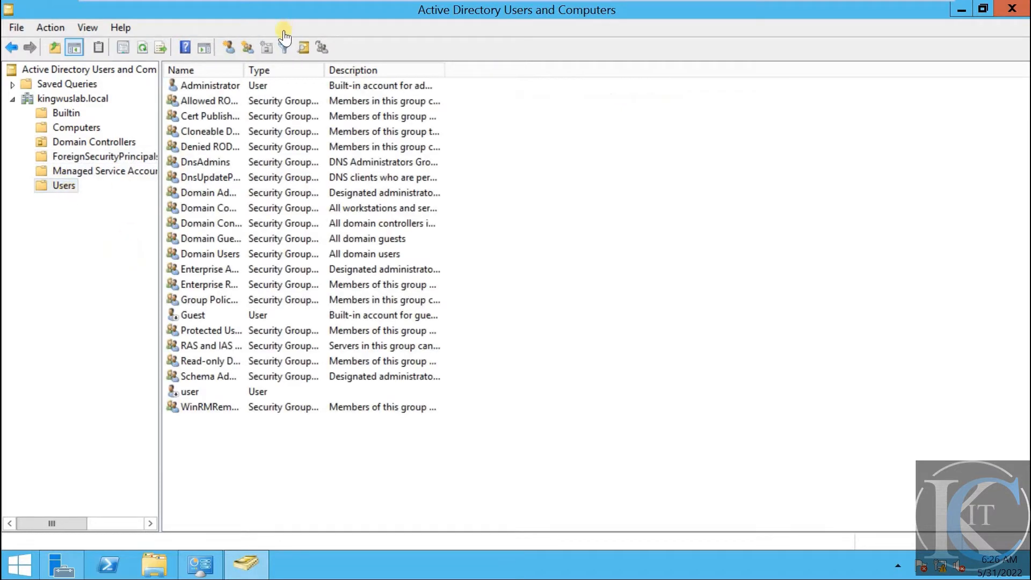
left_click_drag(244, 70, 294, 75)
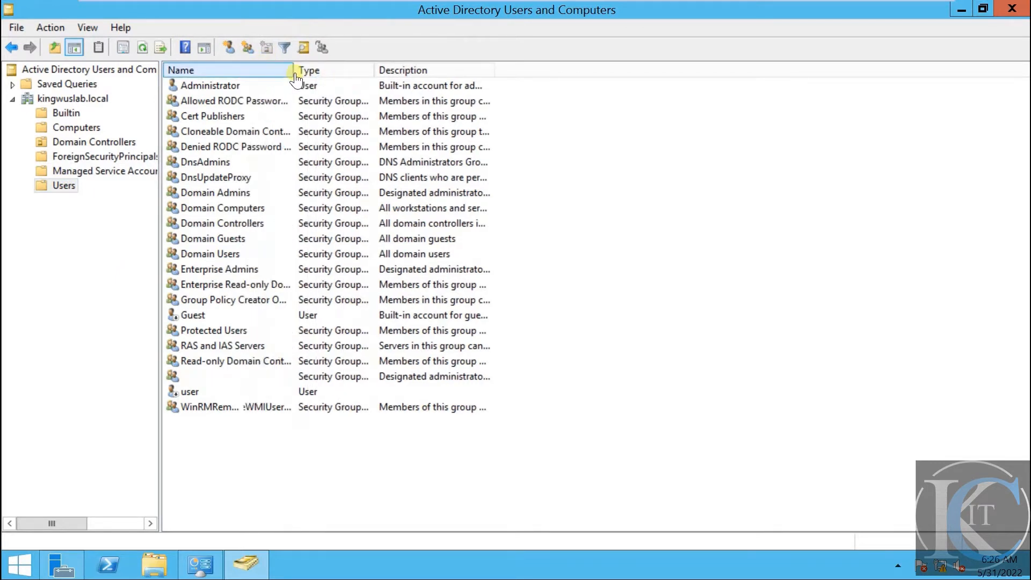
left_click(192, 396)
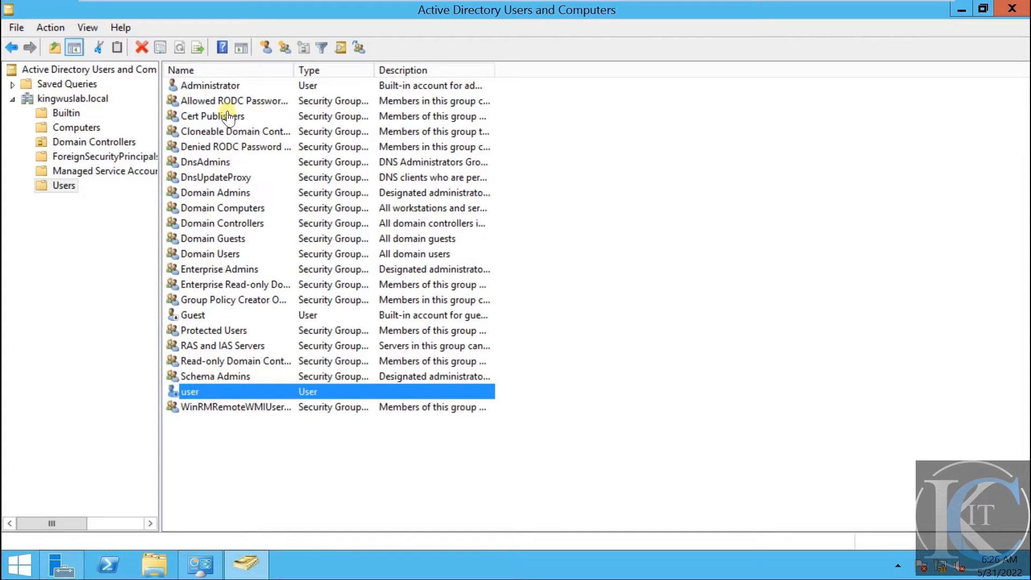
left_click(231, 89)
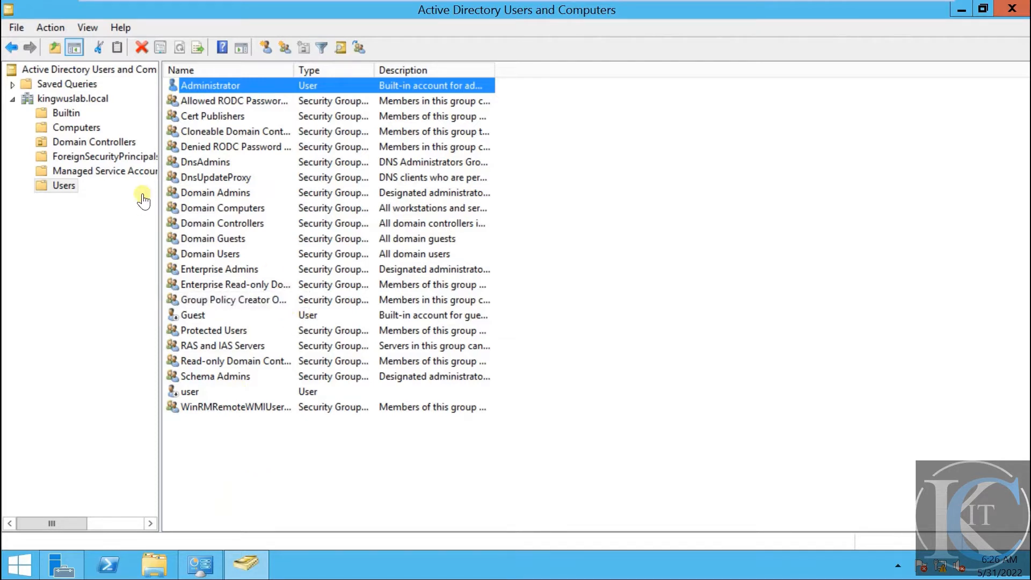
Add the organizational unit Staff directly under kingwuslab.local through New > Organizational Unit
left_click(66, 99)
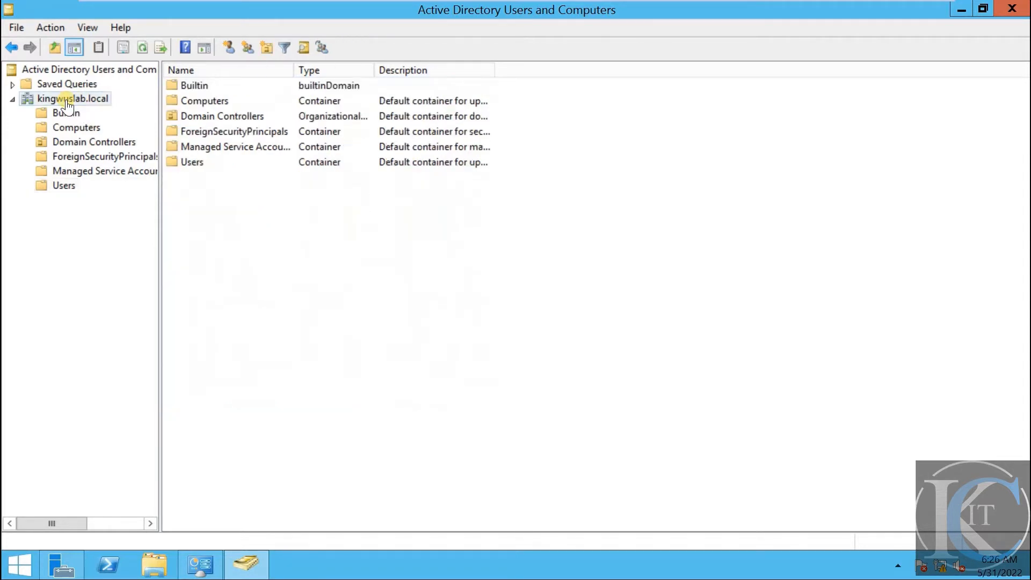
right_click(66, 105)
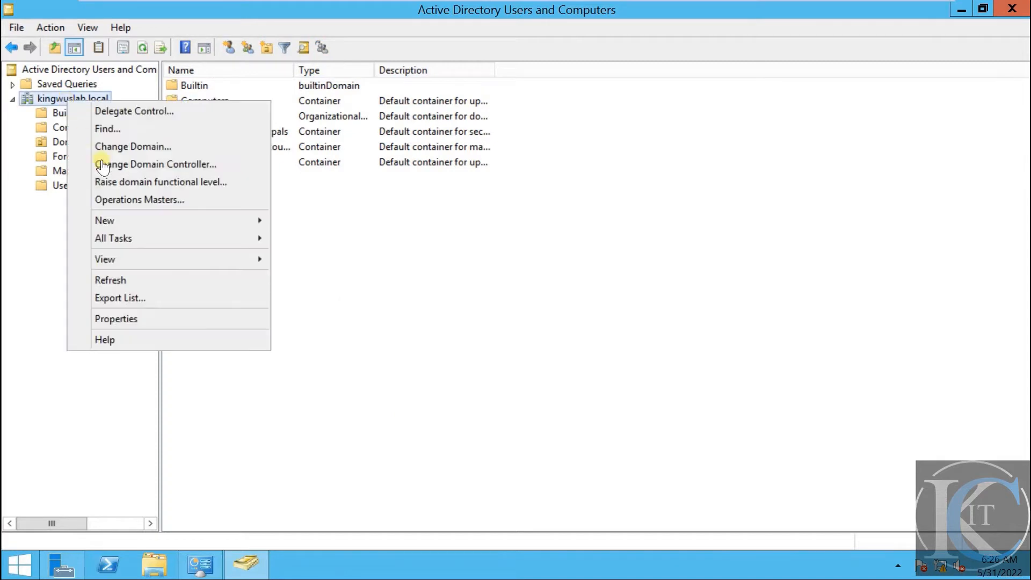
mouse_move(169, 227)
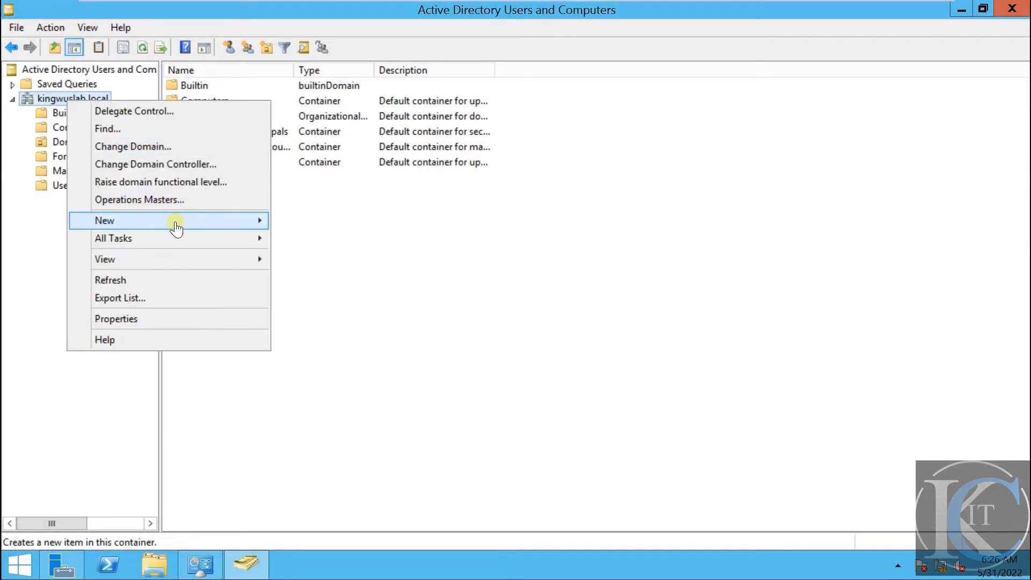
left_click(52, 96)
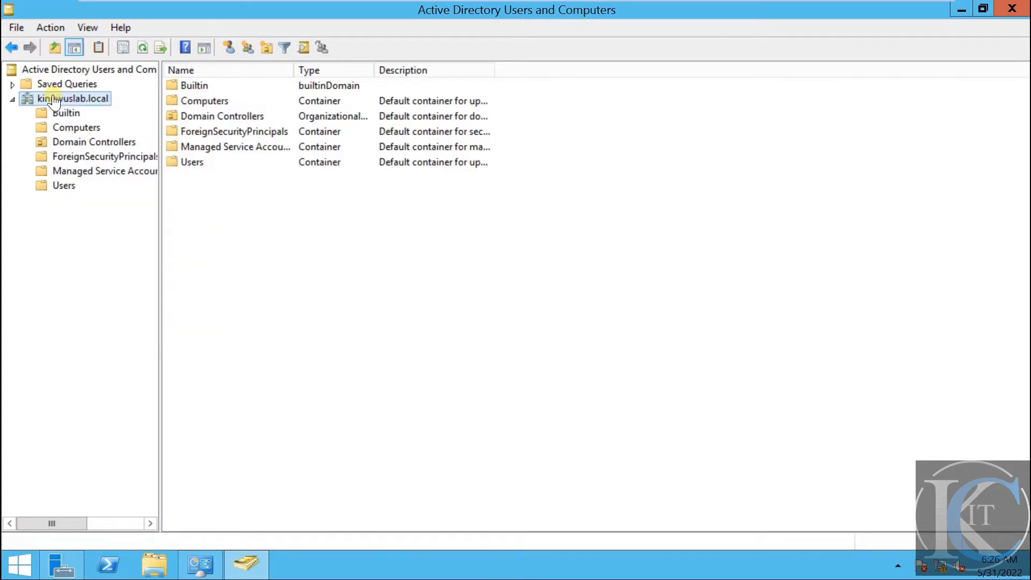
right_click(52, 96)
mouse_move(184, 216)
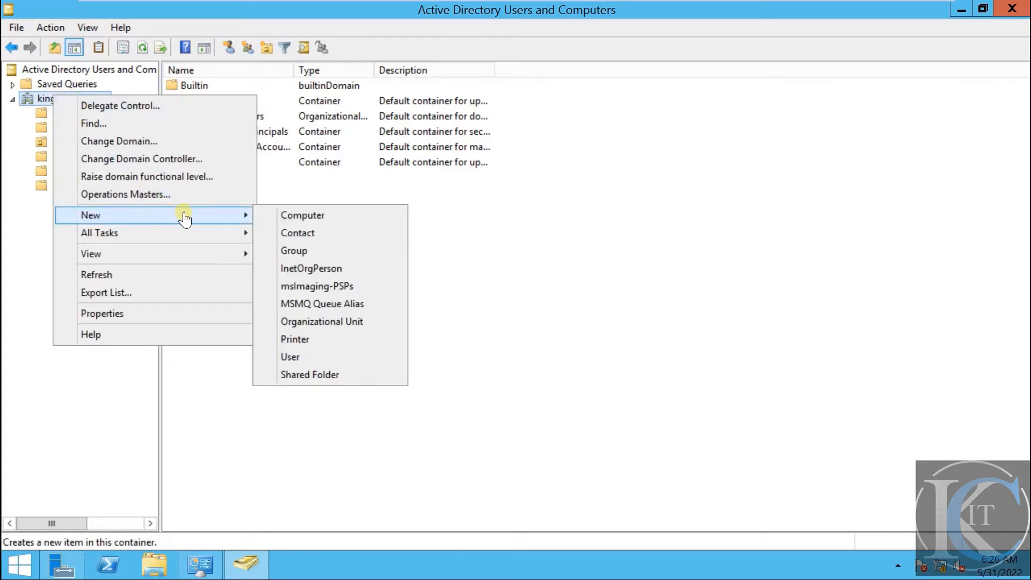
left_click(348, 322)
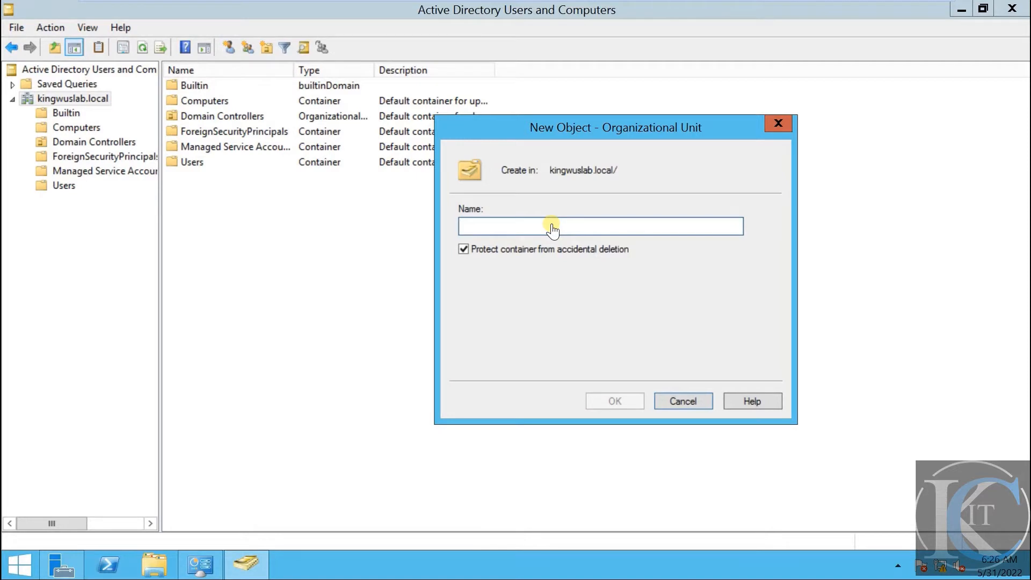
type("Staff")
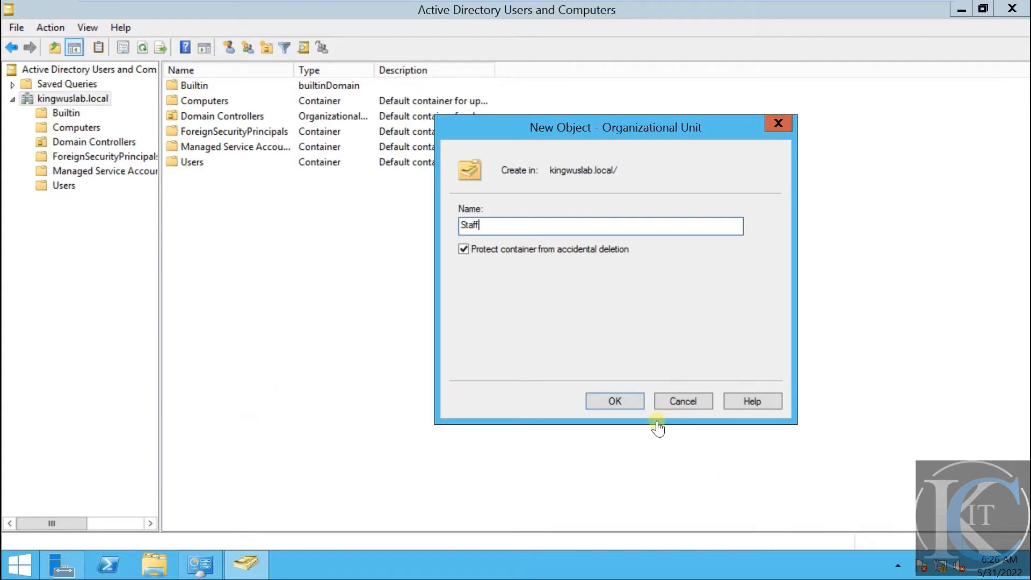
left_click(614, 402)
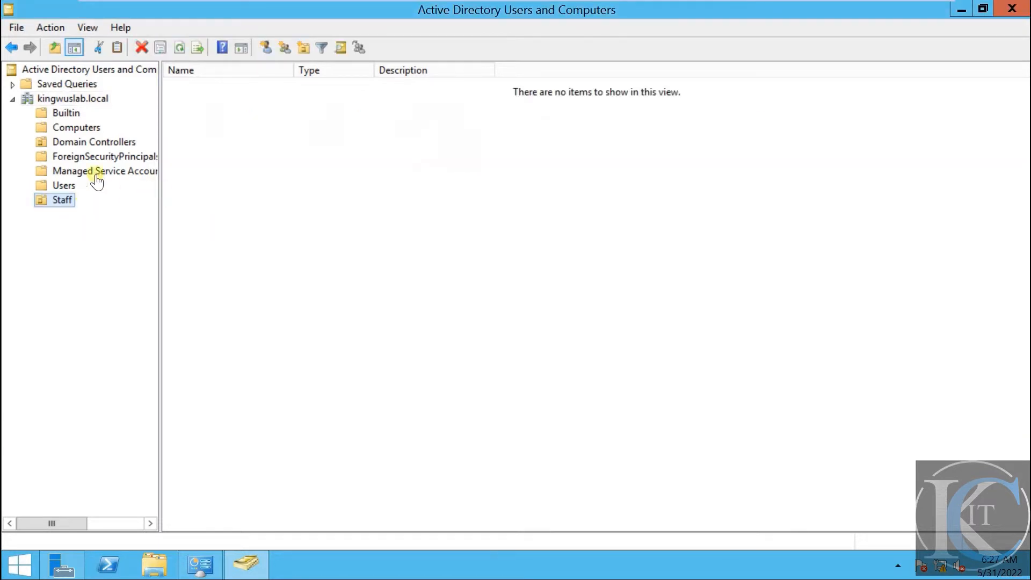
Add the organizational unit financial at the kingwuslab.local root alongside Staff
left_click(60, 99)
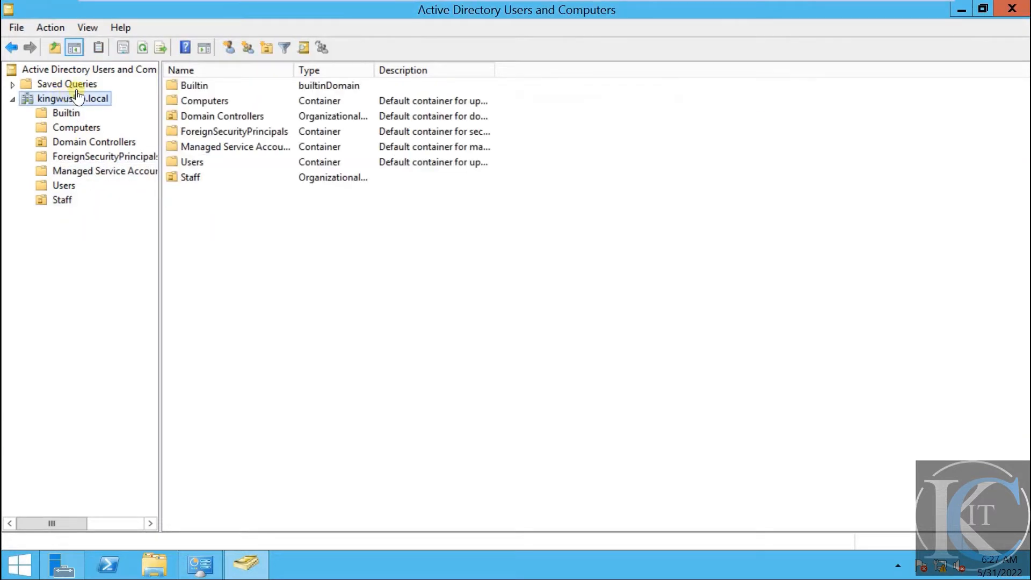
right_click(77, 88)
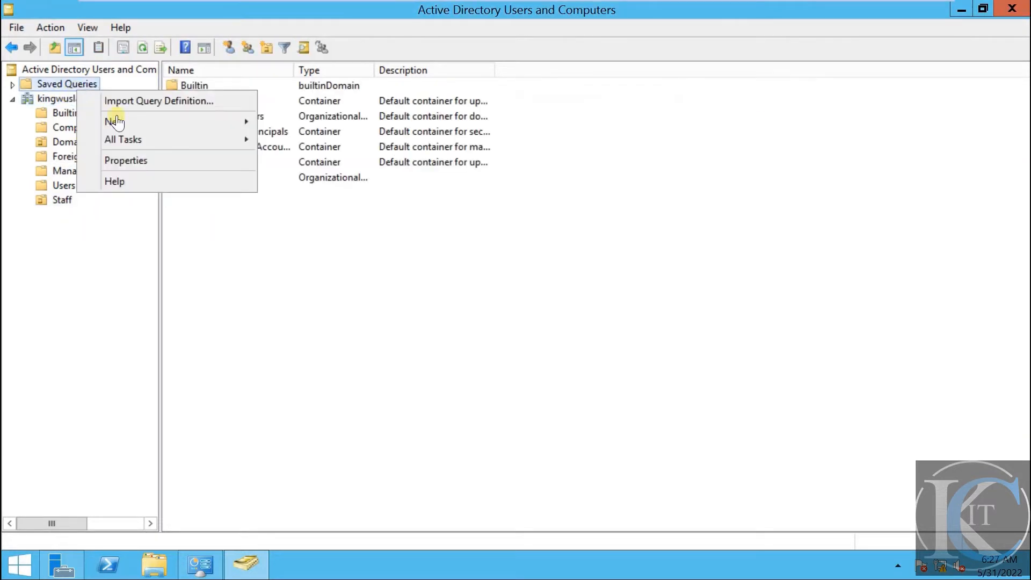
right_click(60, 101)
mouse_move(243, 217)
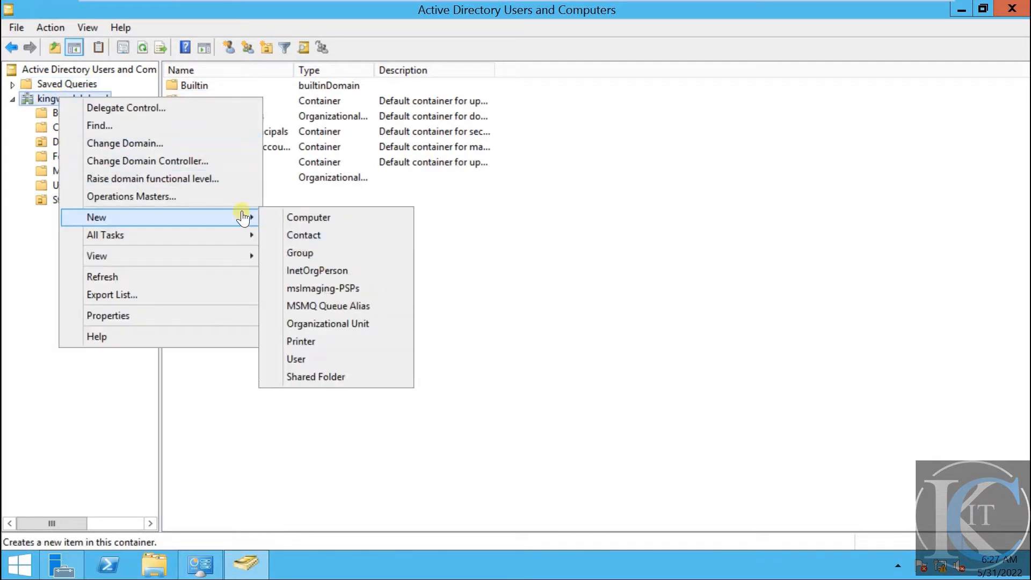
left_click(351, 324)
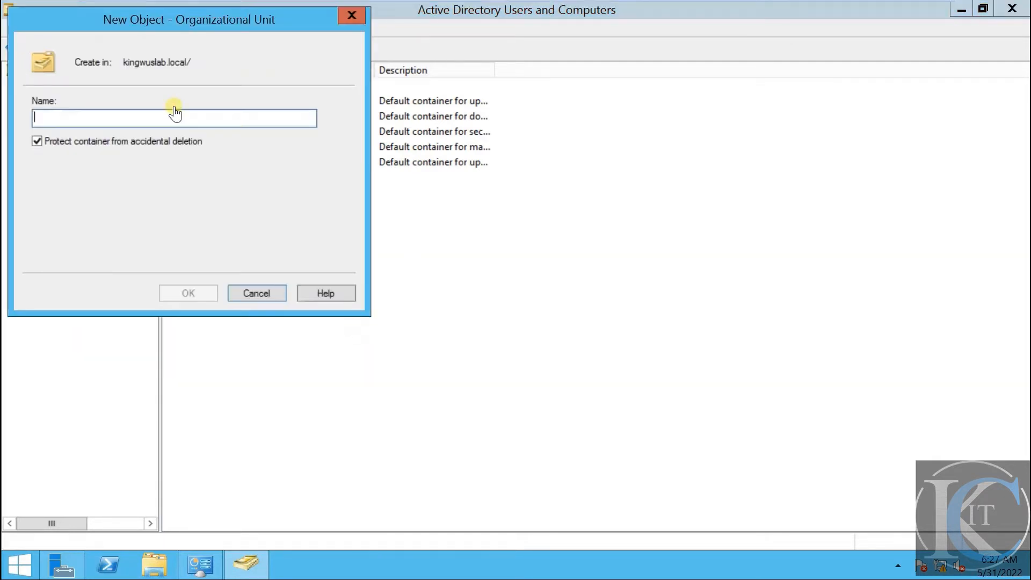
left_click_drag(184, 17, 656, 167)
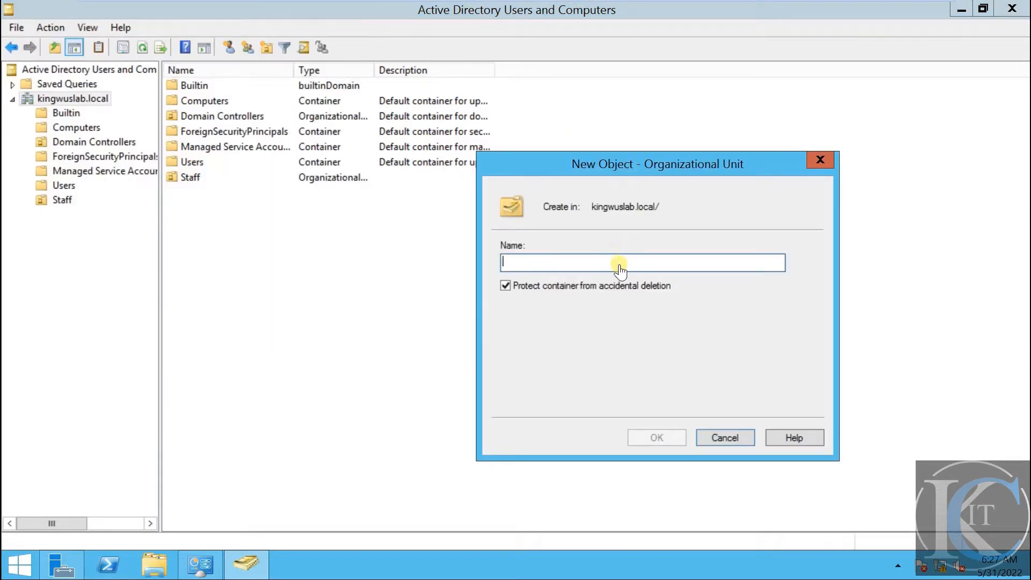
type("financial")
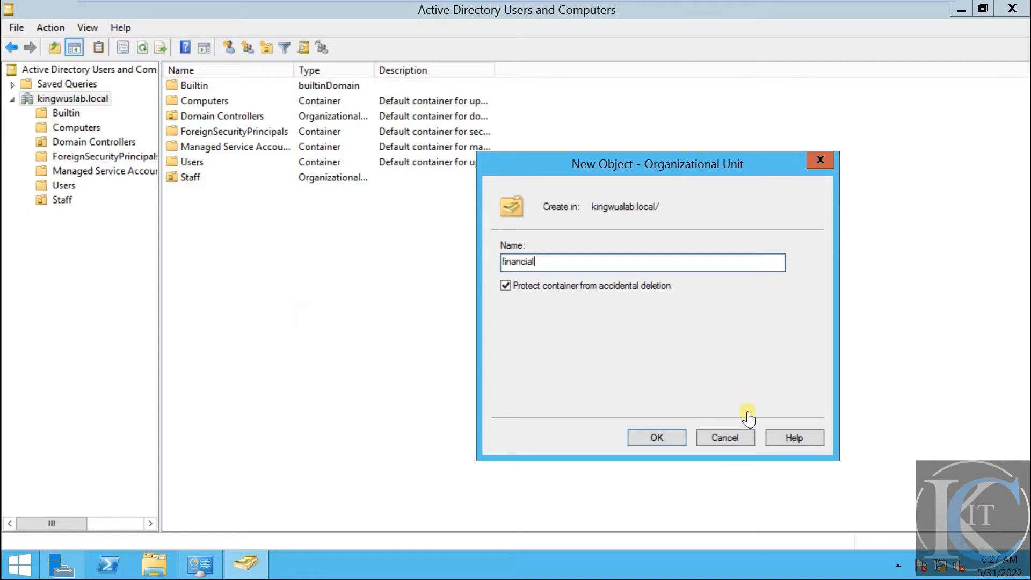
left_click(658, 438)
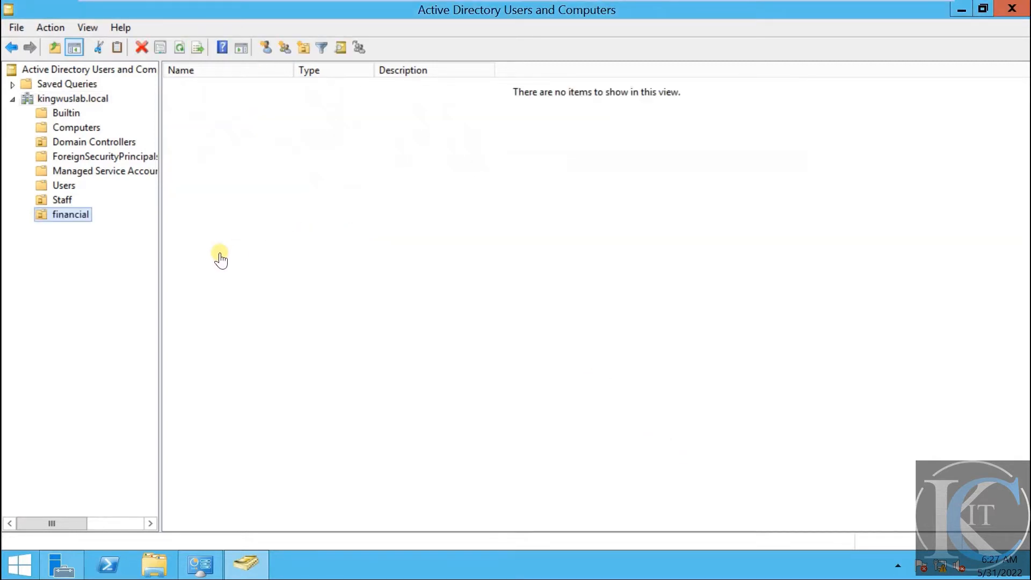
left_click(64, 207)
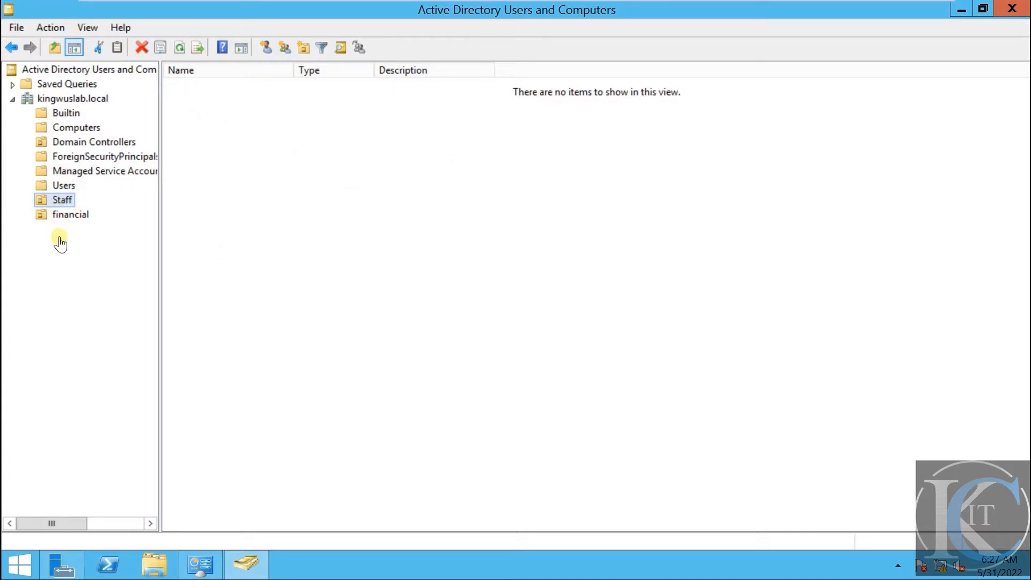
left_click(68, 215)
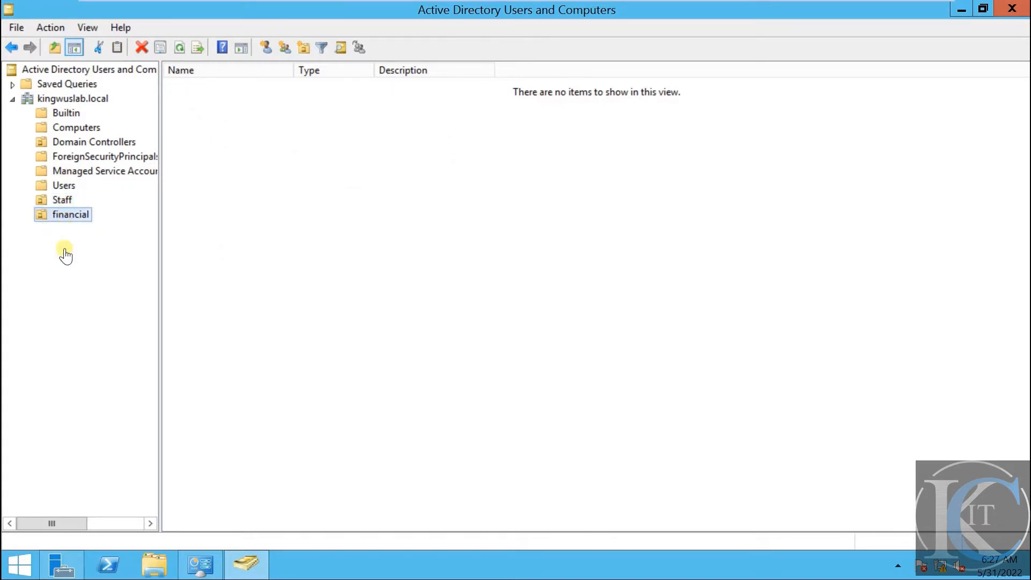
left_click(62, 201)
left_click(69, 216)
left_click(61, 201)
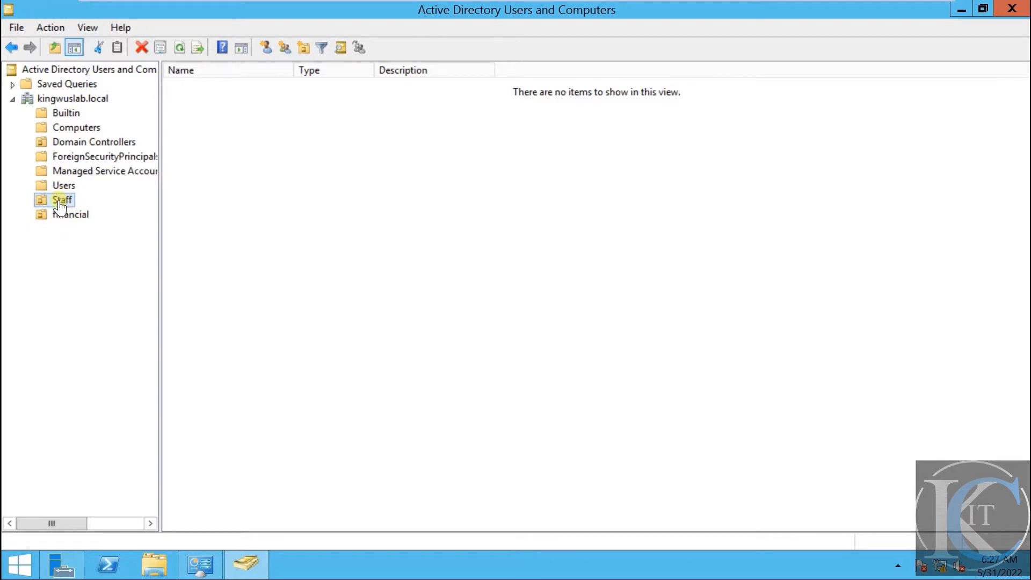
right_click(60, 206)
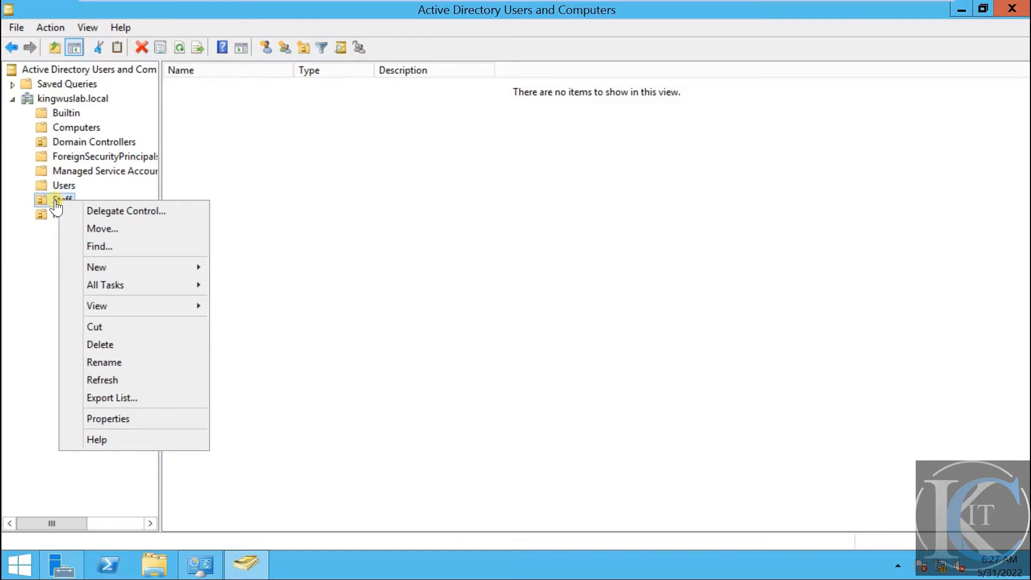
left_click(370, 164)
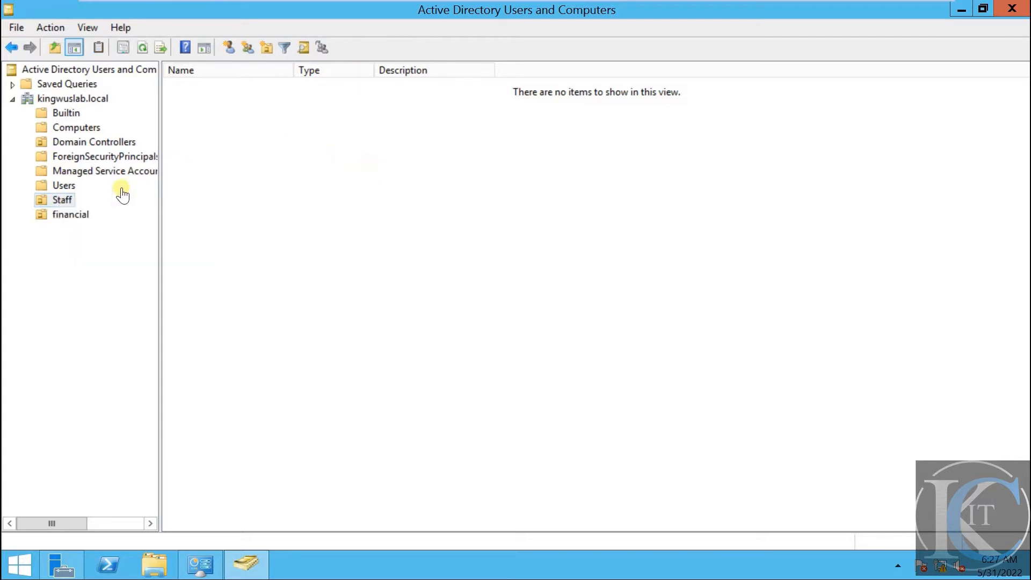
left_click(62, 207)
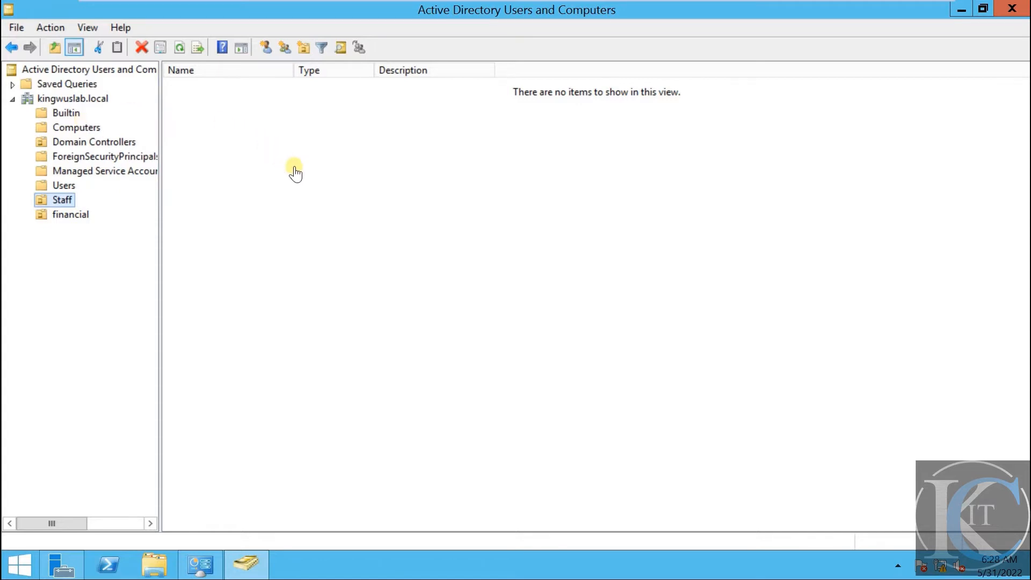
left_click(70, 214)
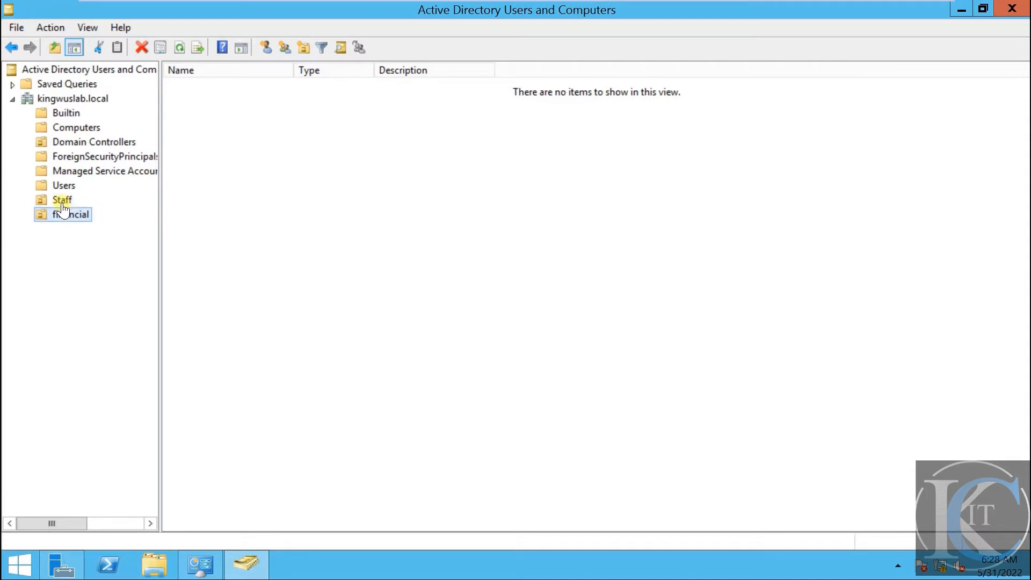
left_click(66, 202)
right_click(66, 202)
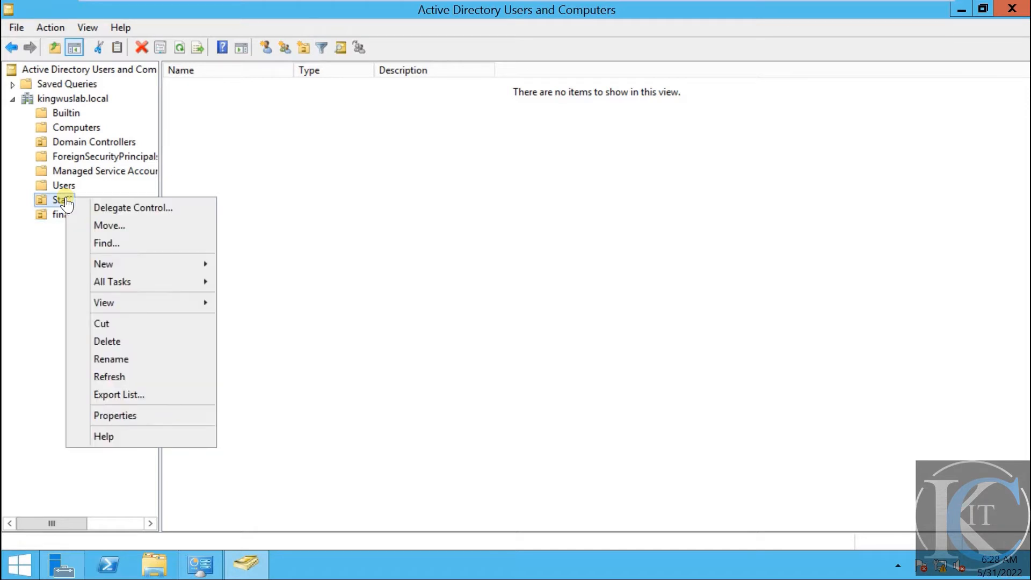
mouse_move(180, 264)
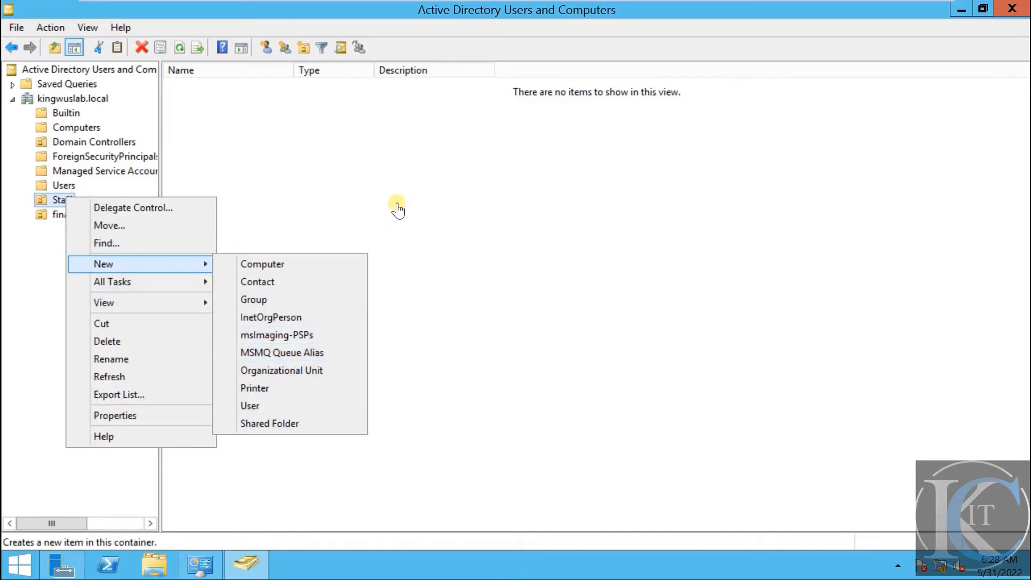
left_click(444, 195)
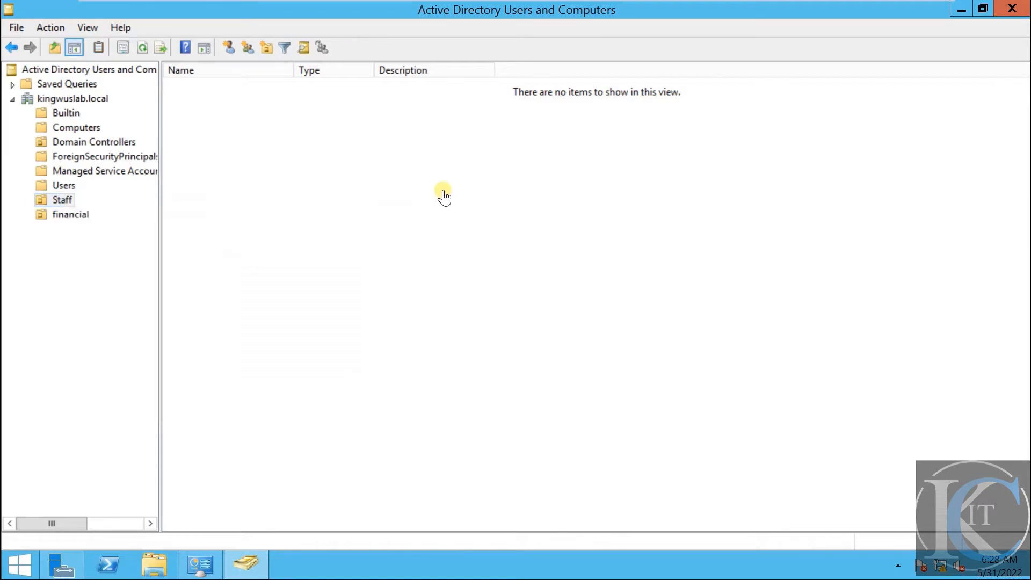
Move the PC1 computer account from Computers into the Staff OU, leaving Computers empty
left_click(86, 128)
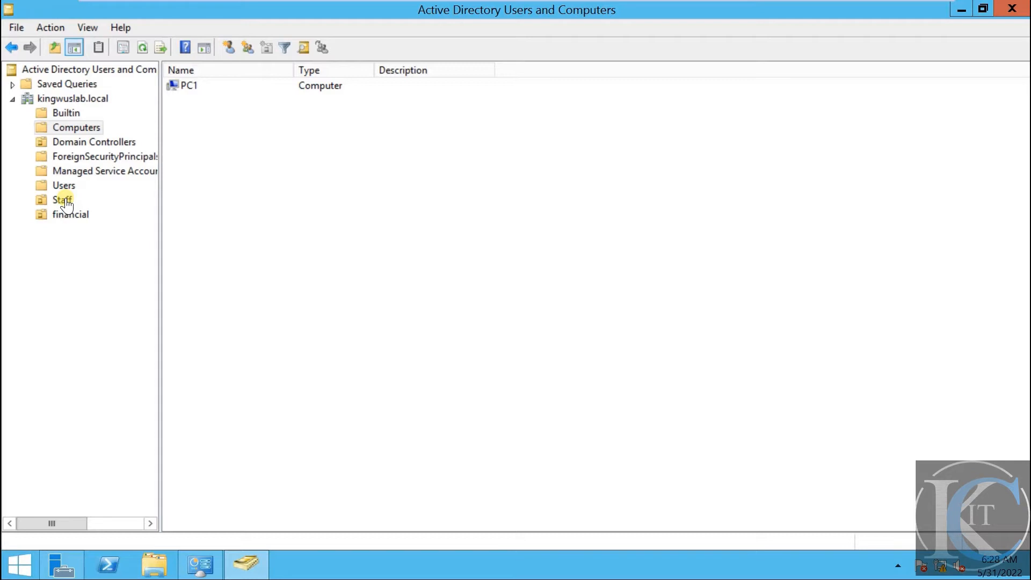
left_click(185, 91)
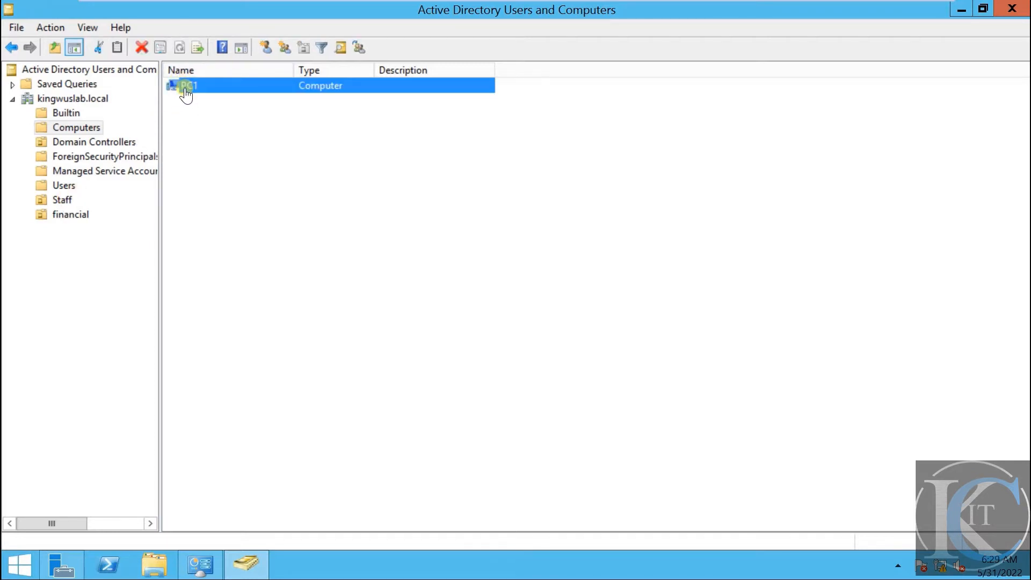
right_click(185, 90)
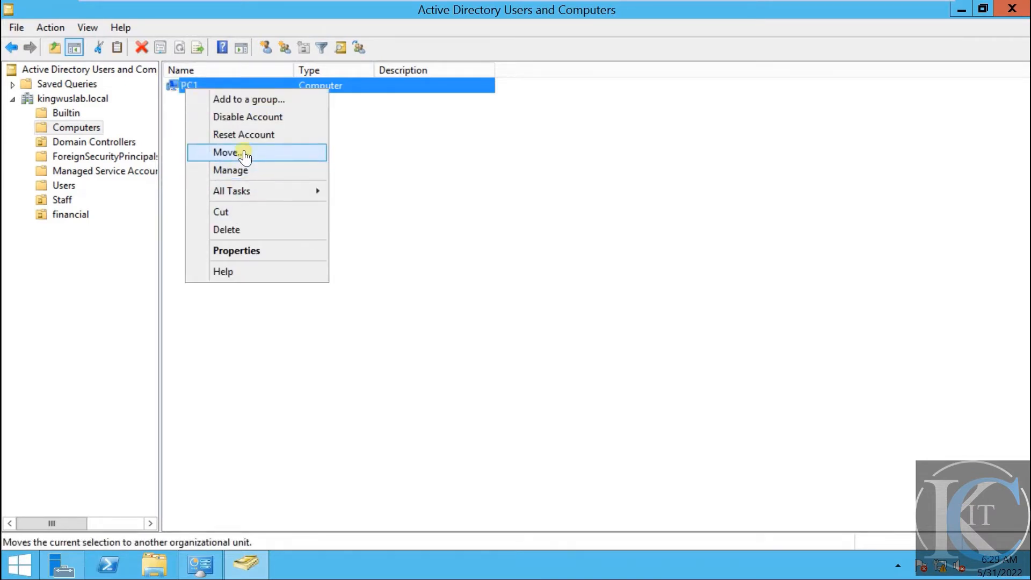
left_click(267, 157)
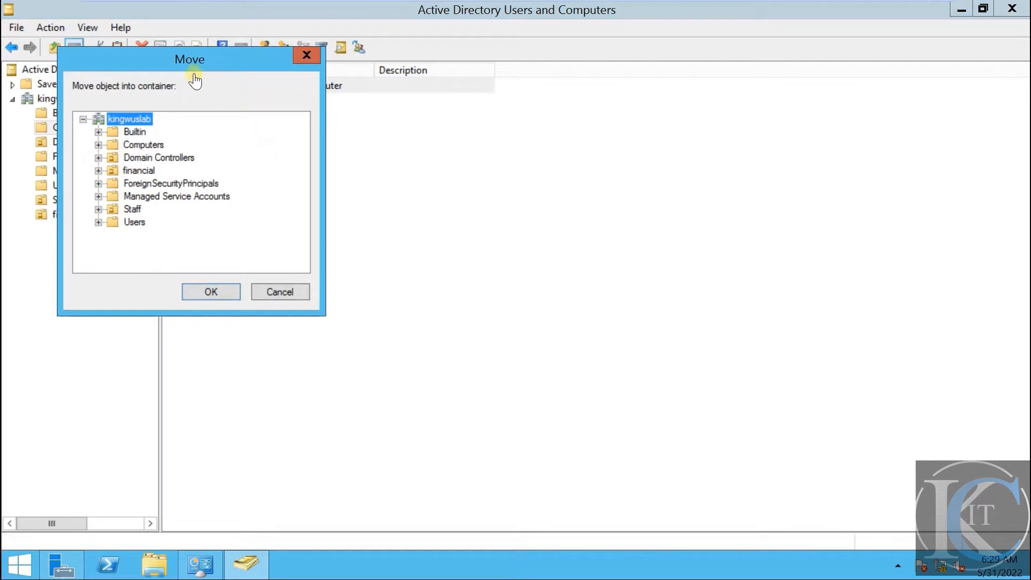
left_click_drag(189, 66, 505, 137)
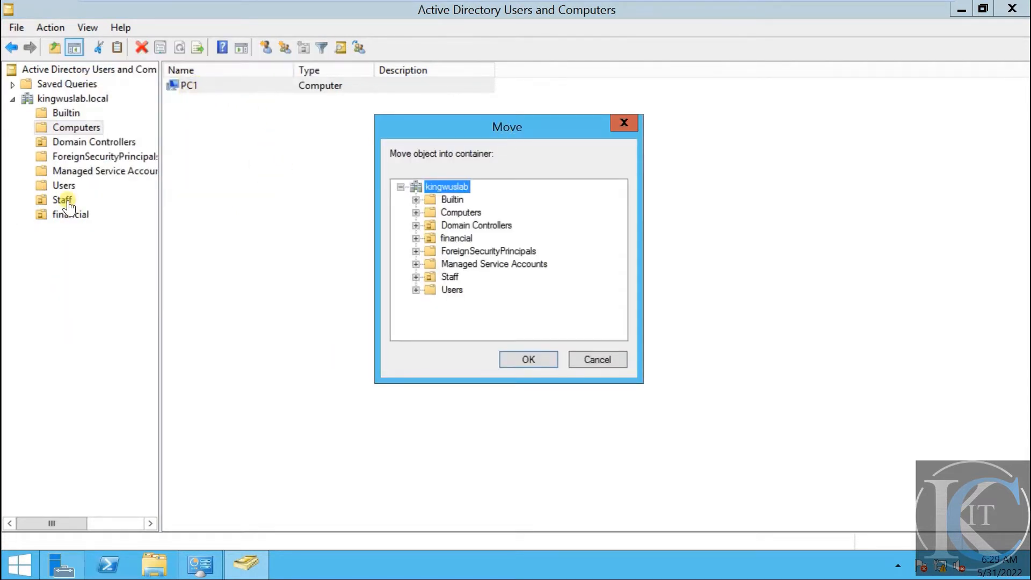
left_click(451, 277)
left_click(530, 361)
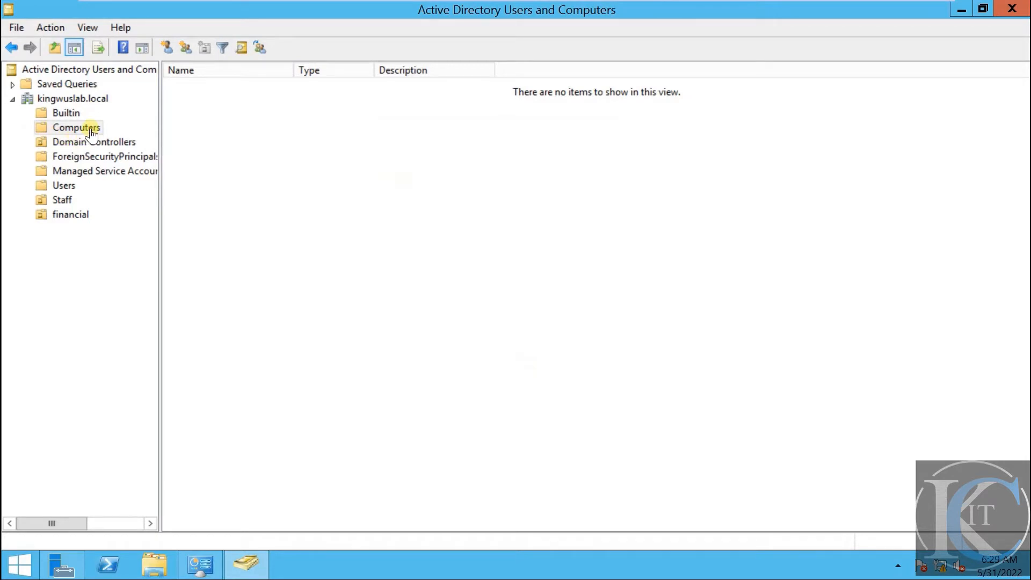
left_click(92, 134)
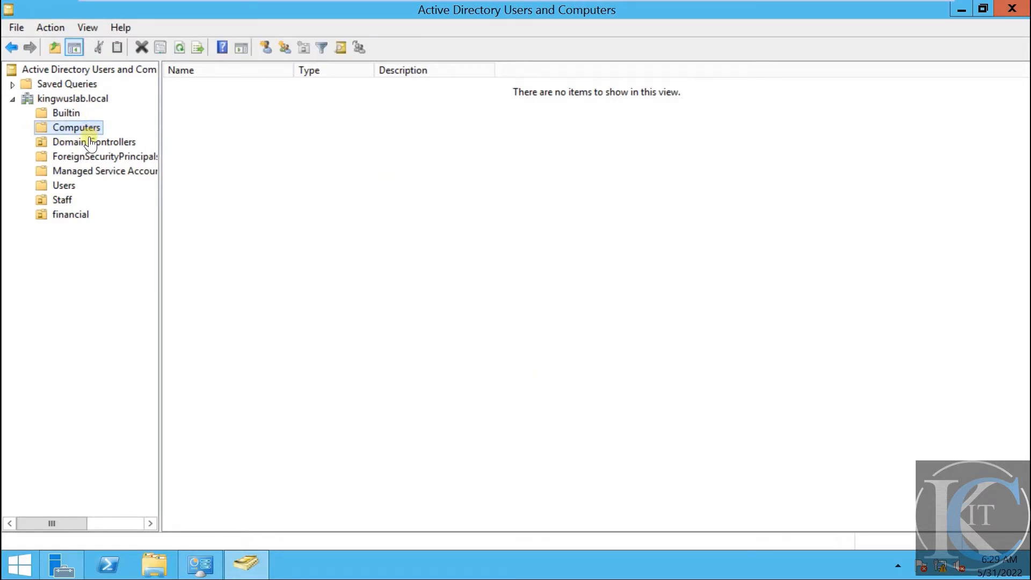
left_click(92, 142)
Open the Staff OU to confirm PC1 is listed there as a Computer
left_click(89, 128)
left_click(63, 200)
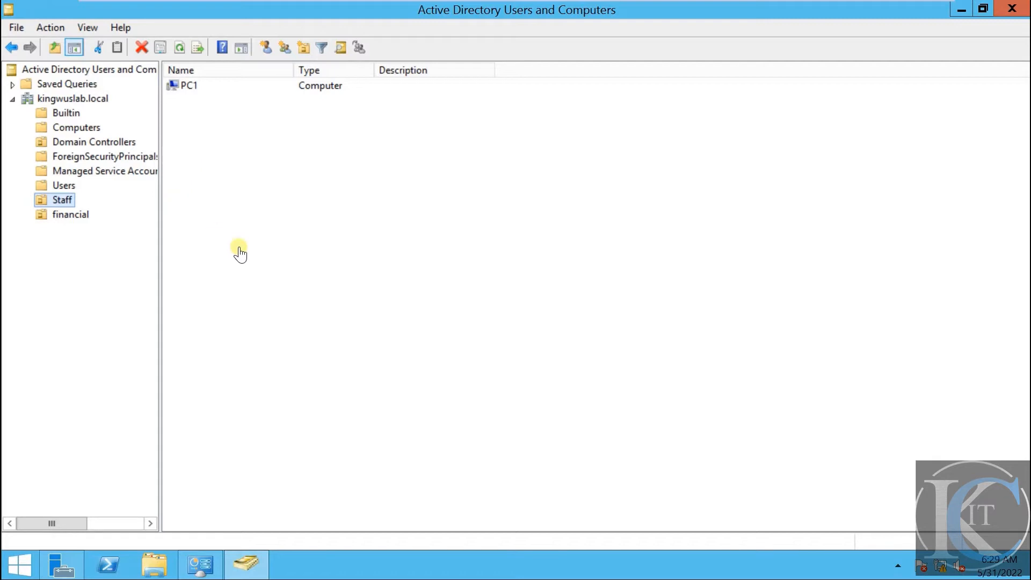
In a new Staff user form, enter first name User1, last name user, logon name User1
right_click(61, 199)
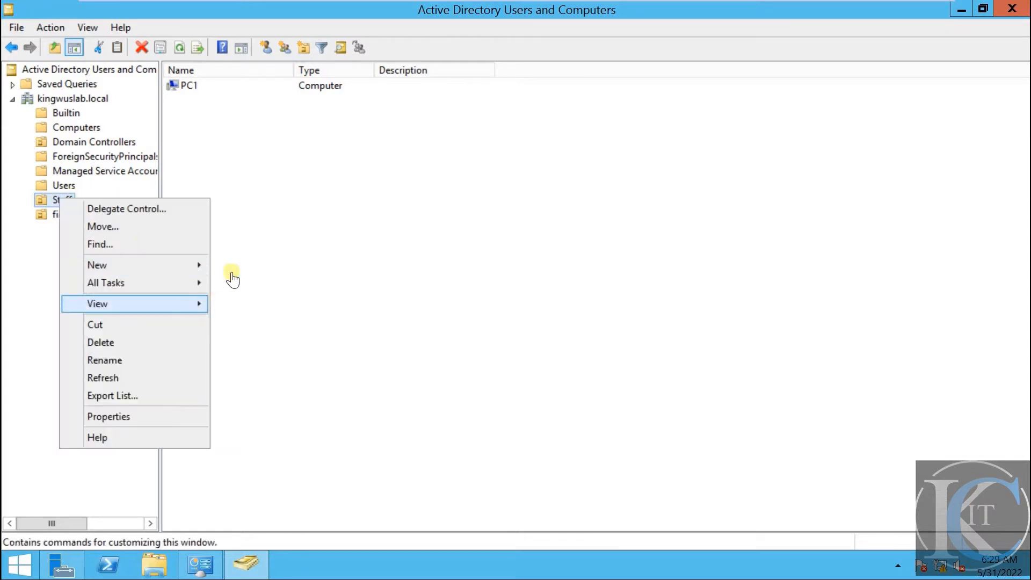
mouse_move(174, 267)
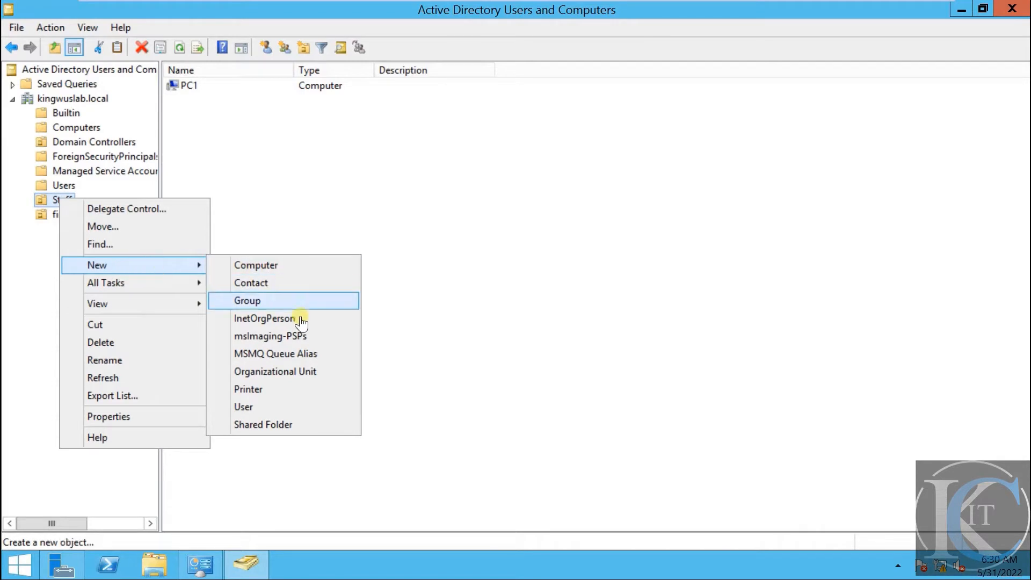
left_click(275, 408)
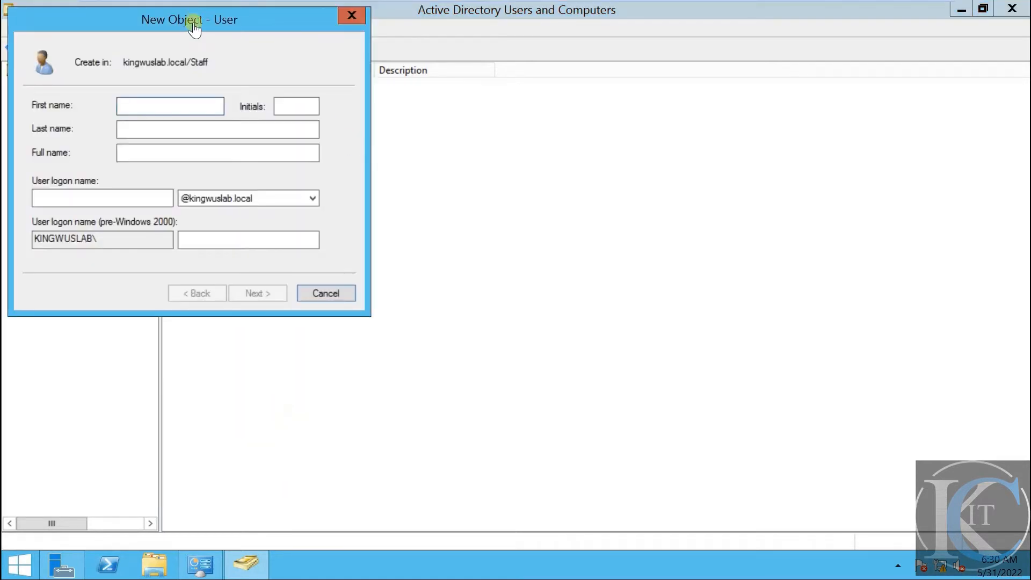
left_click_drag(197, 24, 511, 111)
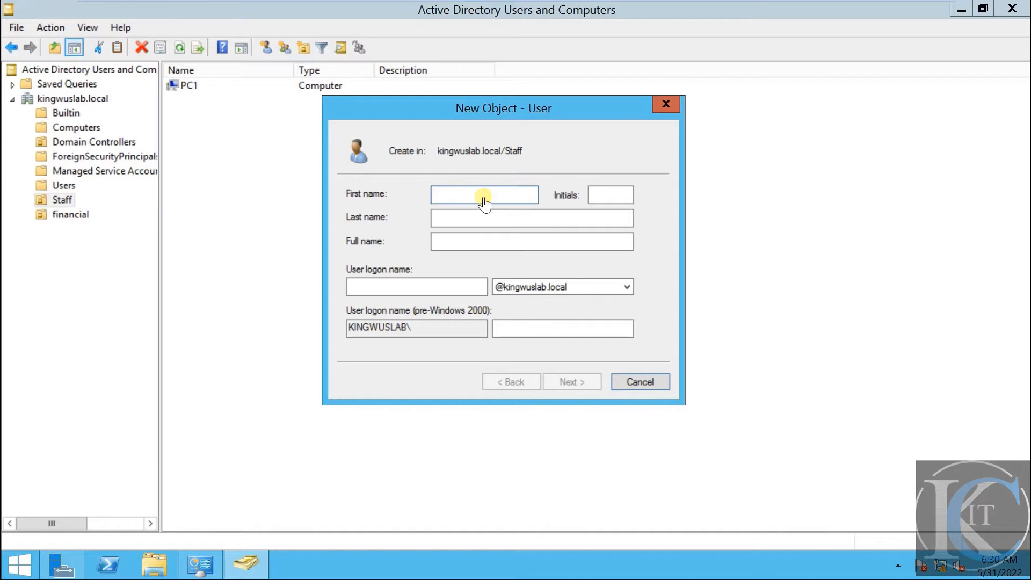
type("User1")
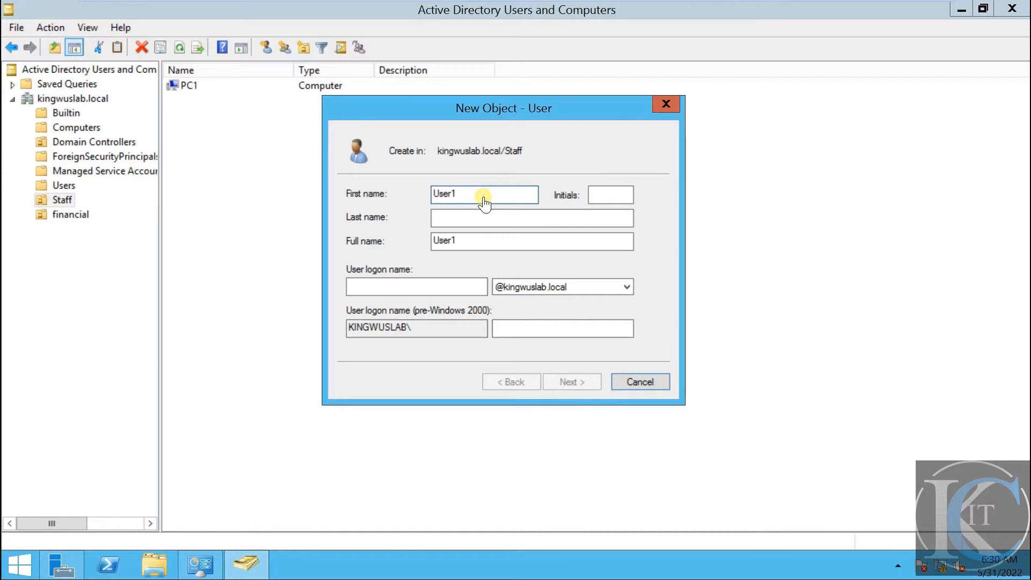
left_click(476, 217)
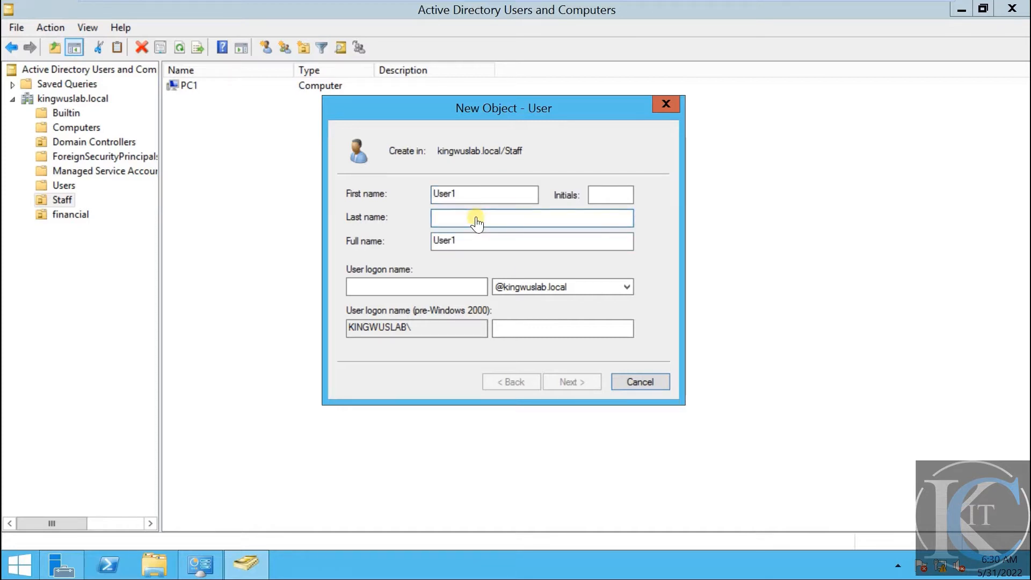
type("user")
left_click(435, 290)
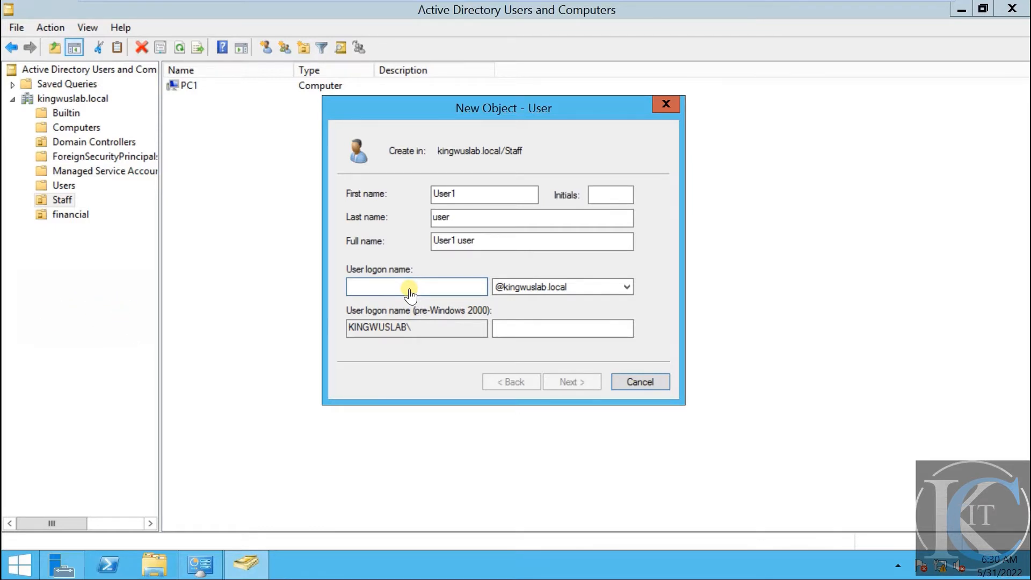
type("user1")
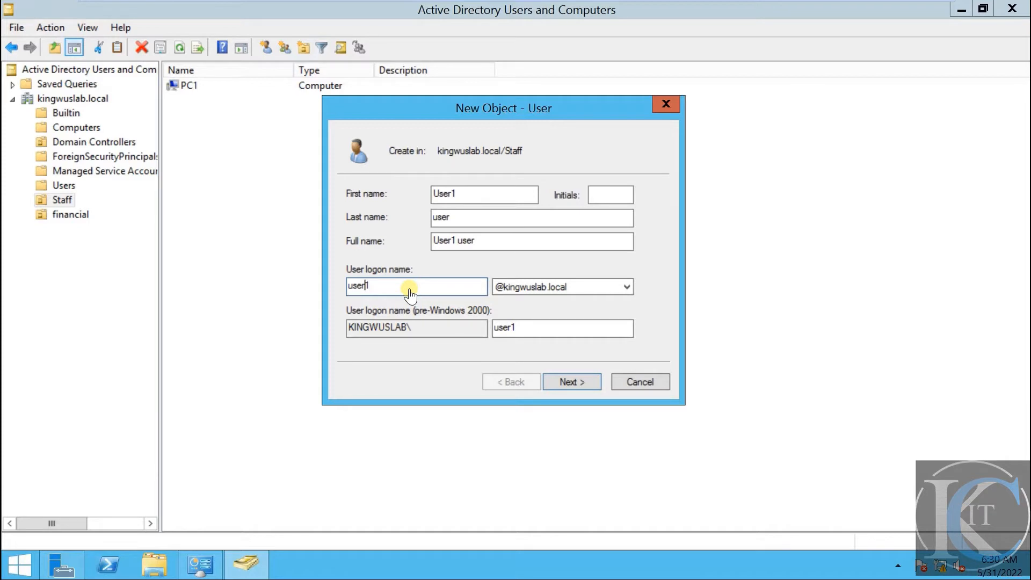
key("Left")
key("Left")
key("Left")
key("BackSpace")
type("U")
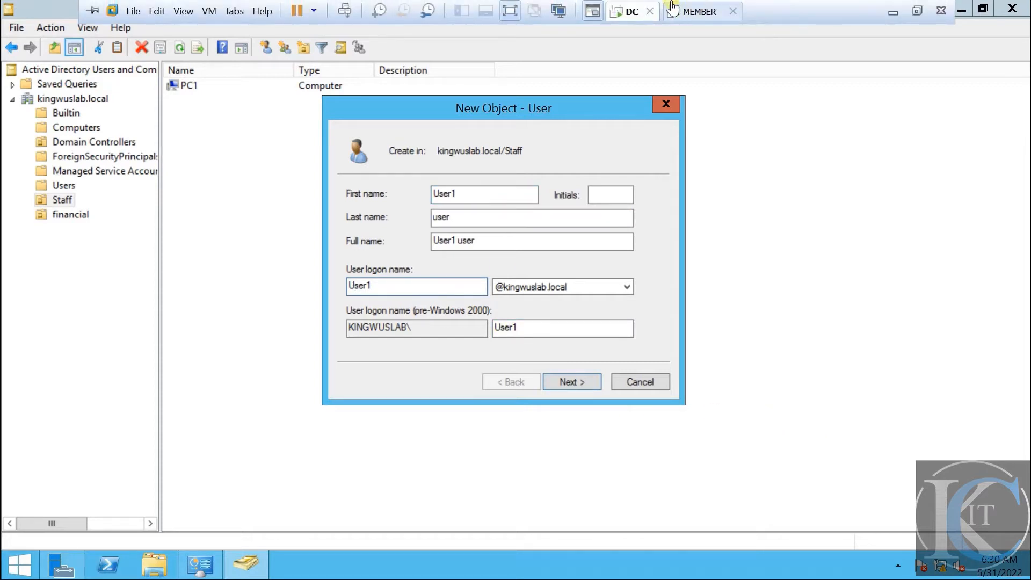
left_click(698, 11)
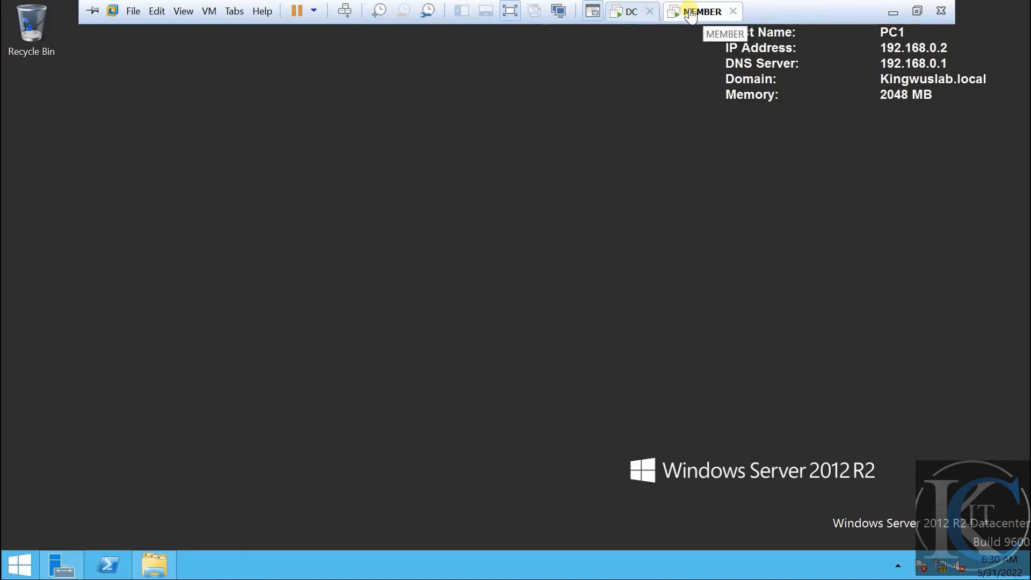
left_click(623, 12)
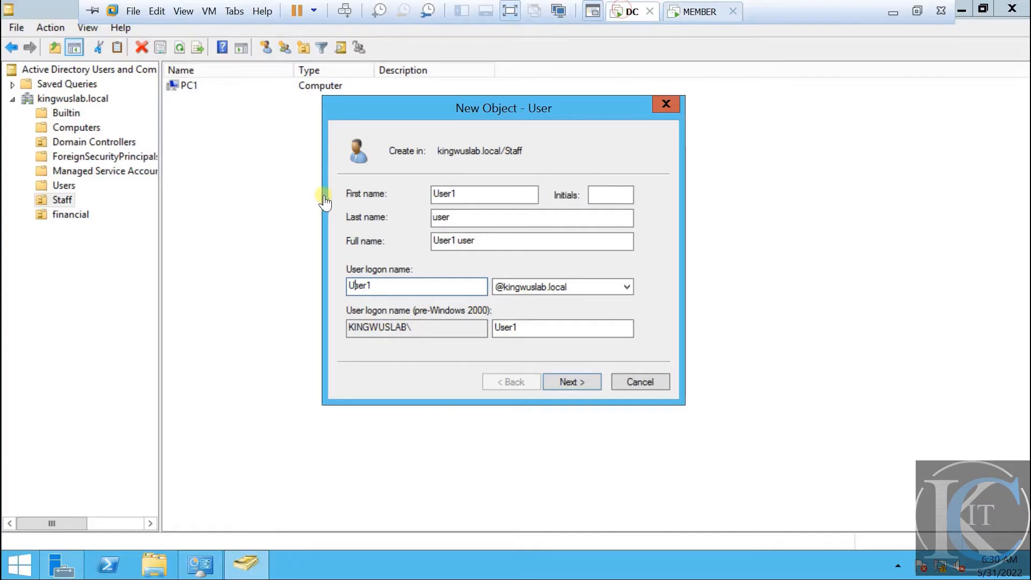
left_click(688, 10)
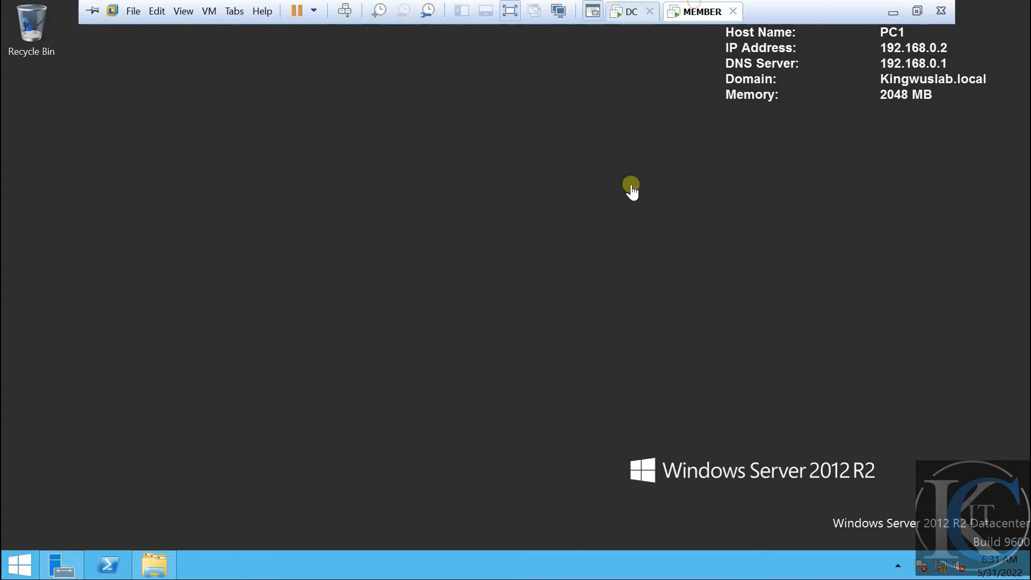
mouse_move(587, 3)
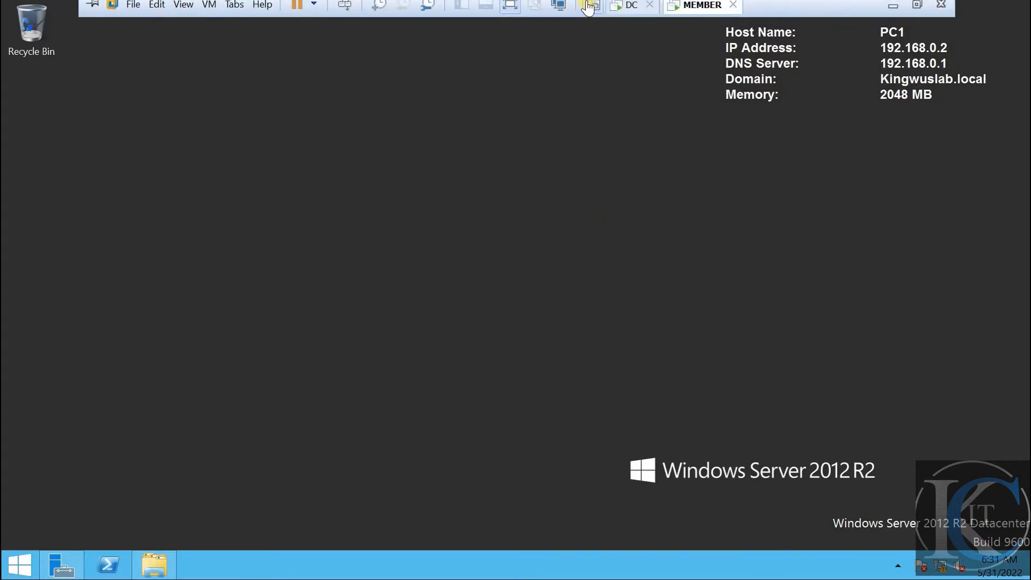
left_click(626, 11)
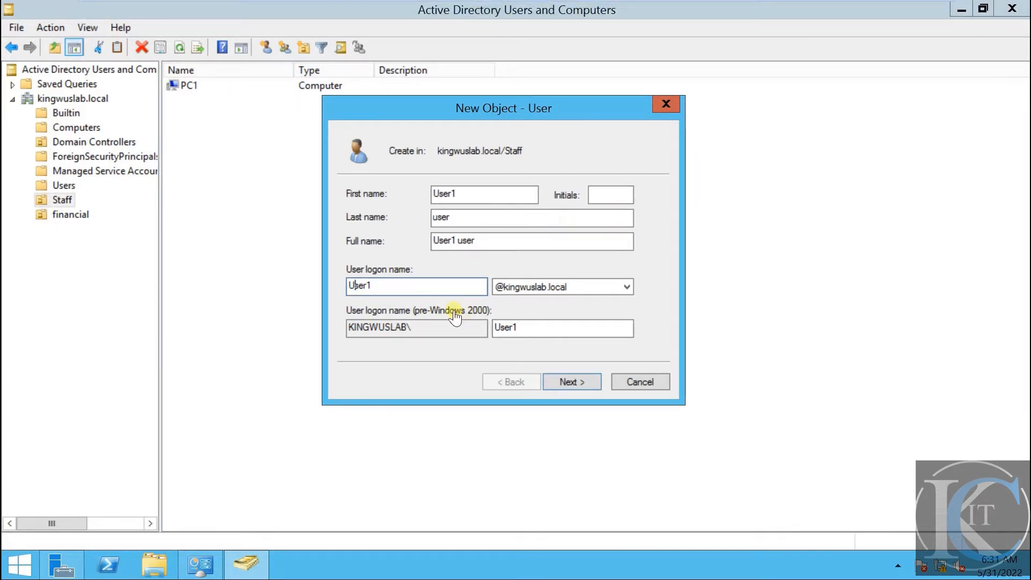
left_click_drag(485, 197, 408, 192)
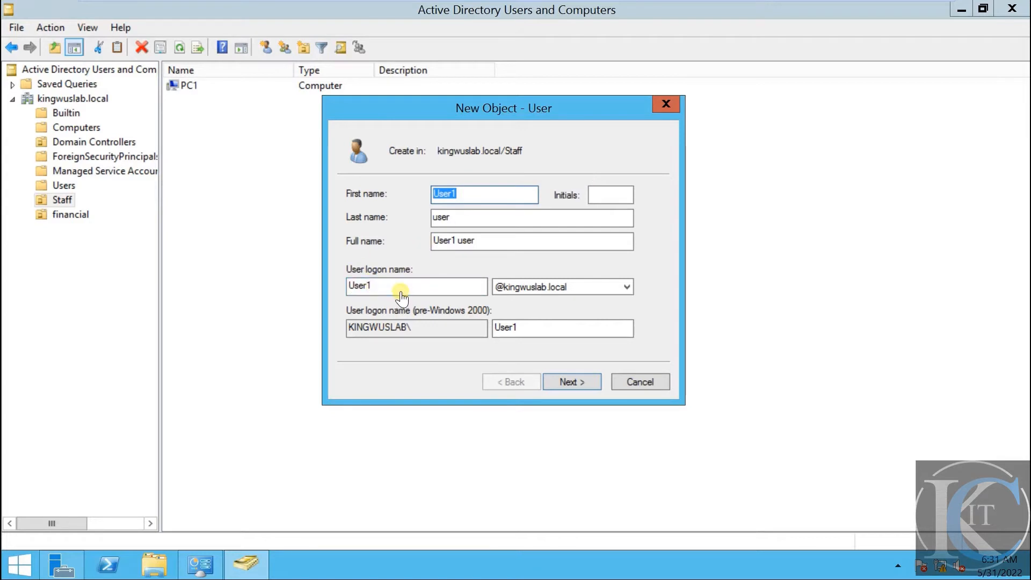
left_click_drag(400, 293, 339, 272)
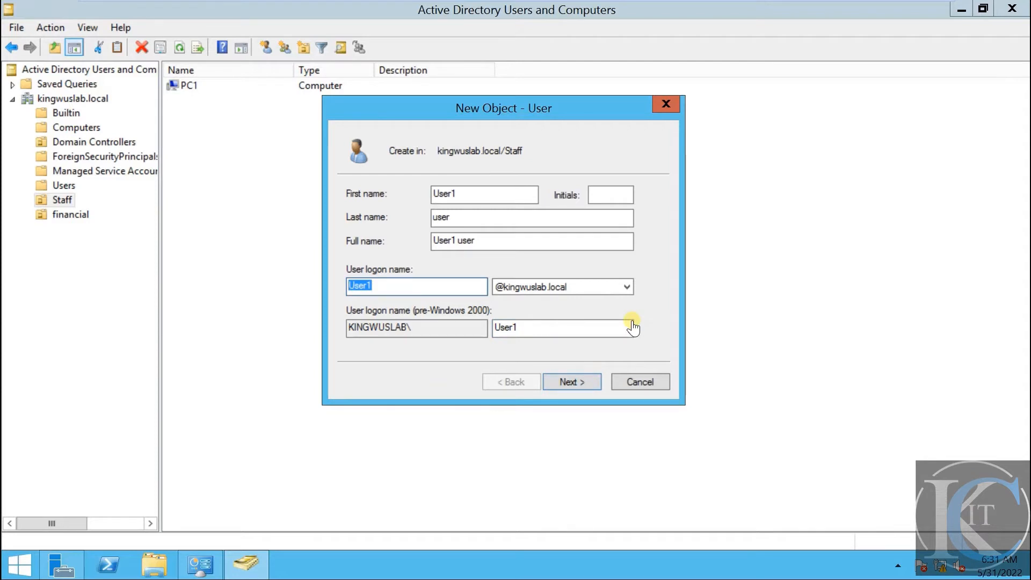
Advance to the password page and enter the new user's password, moving to Confirm password
left_click(571, 381)
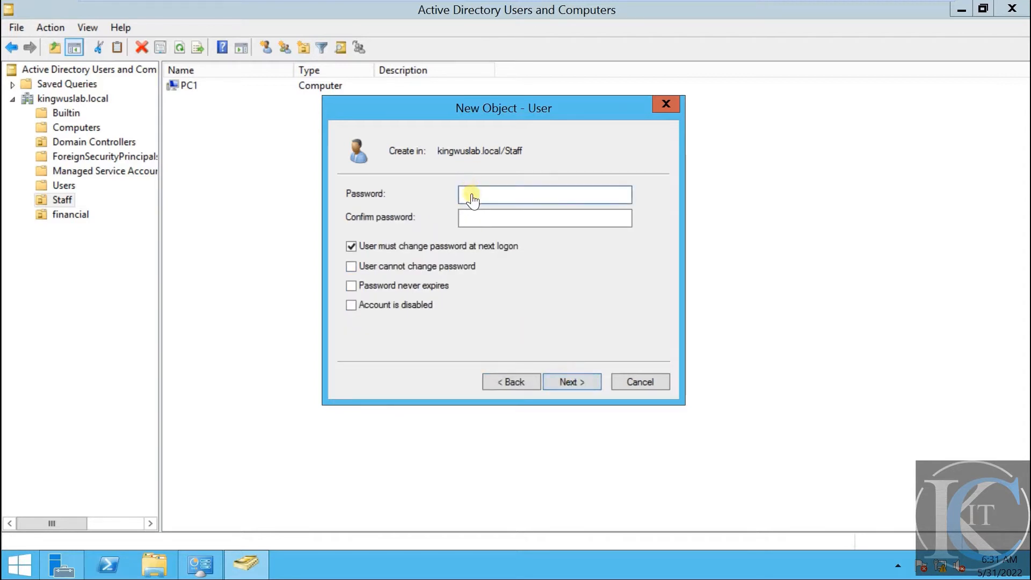
type("•••••••••")
key("Tab")
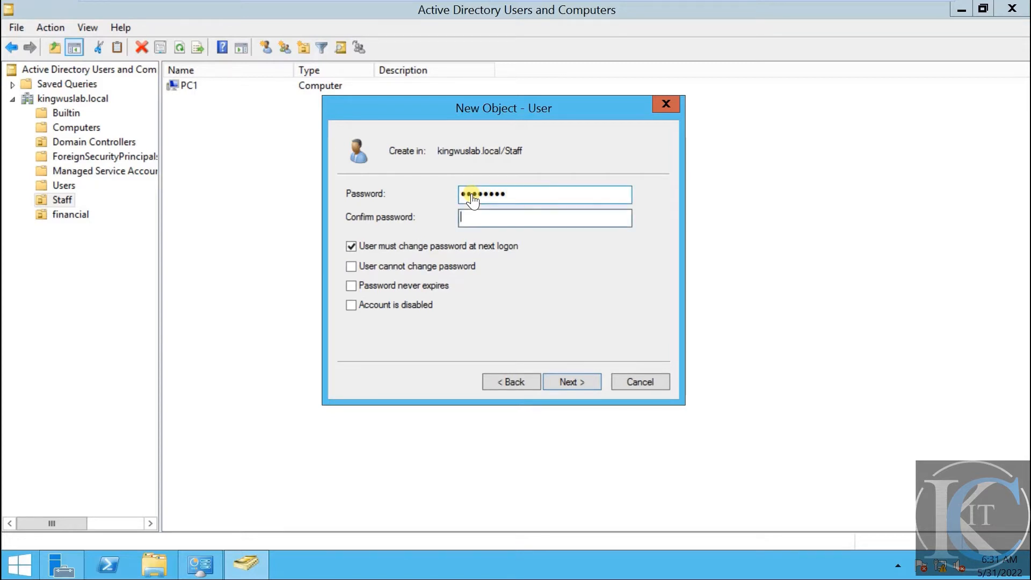
type("•••••••••")
Try combining the password checkboxes, dismiss the conflicting-options error, and clear both options
left_click(406, 246)
left_click(397, 267)
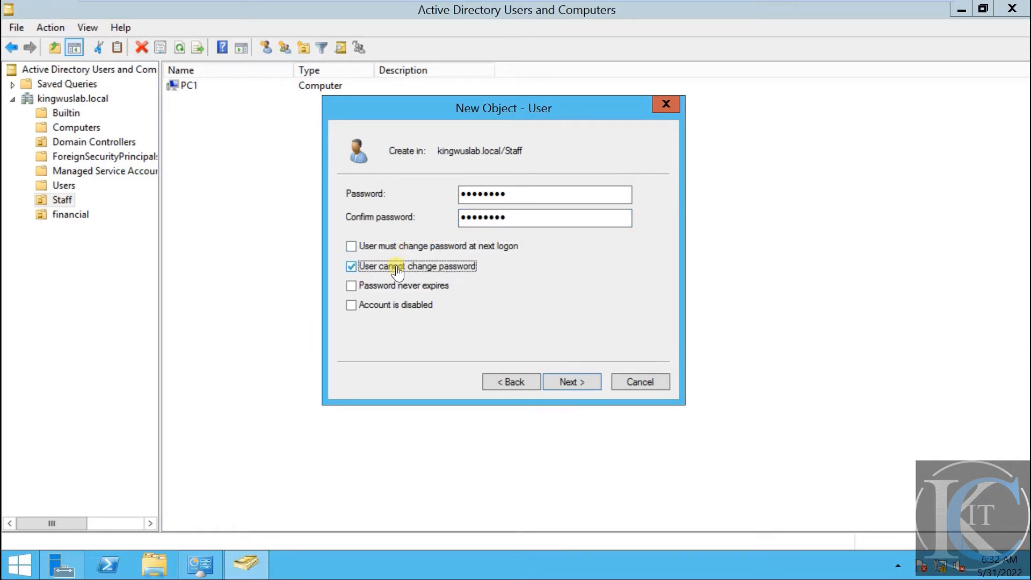
left_click(391, 247)
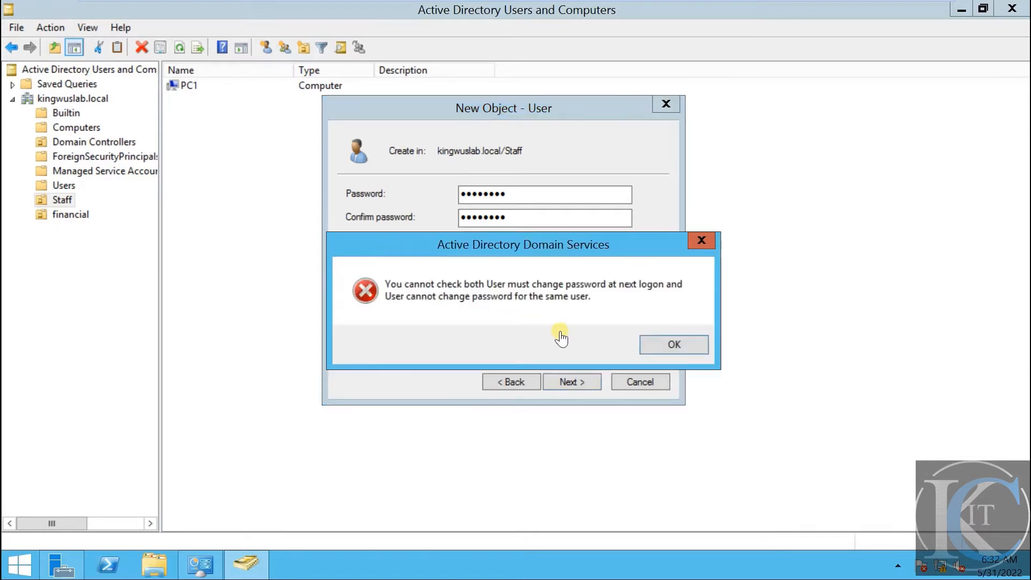
left_click(675, 344)
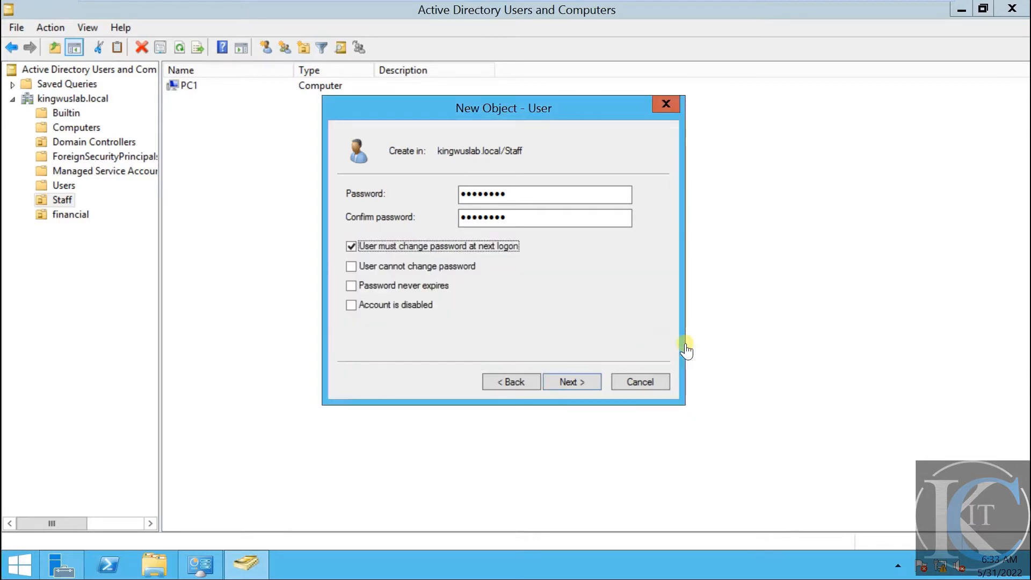
left_click(379, 247)
left_click(386, 266)
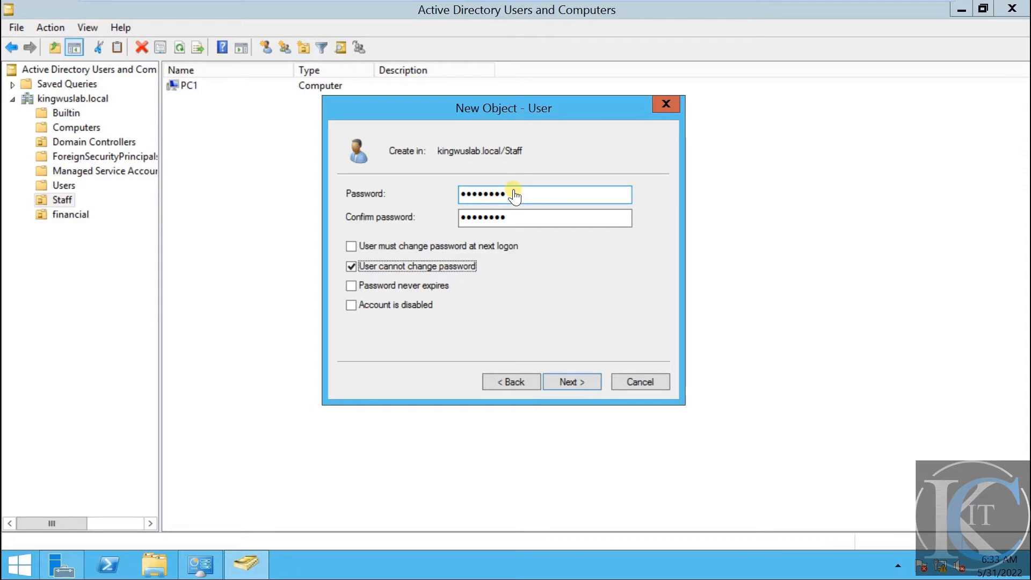
Leave only 'User must change password at next logon' checked and finish creating User1
left_click(351, 286)
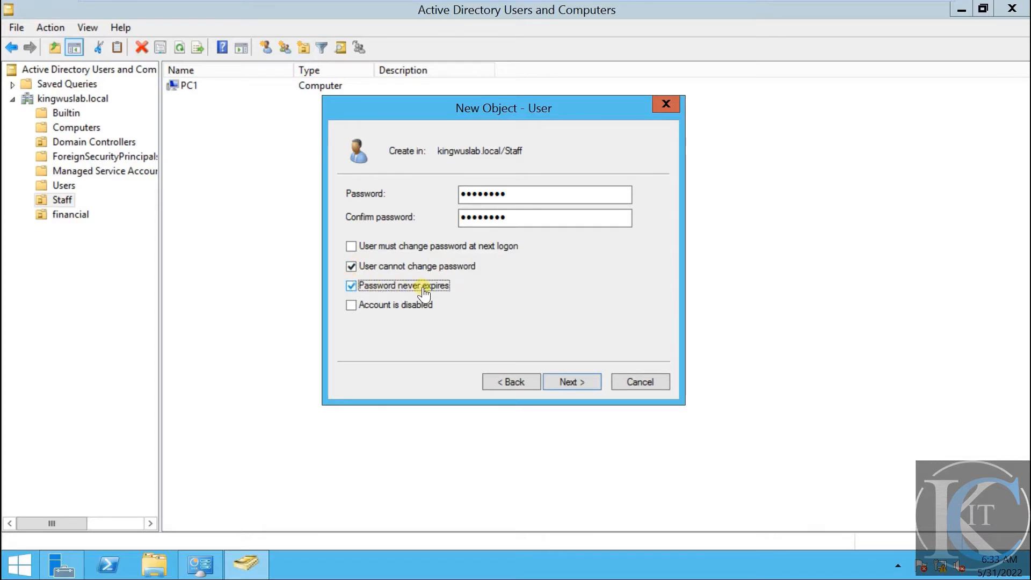
left_click(394, 312)
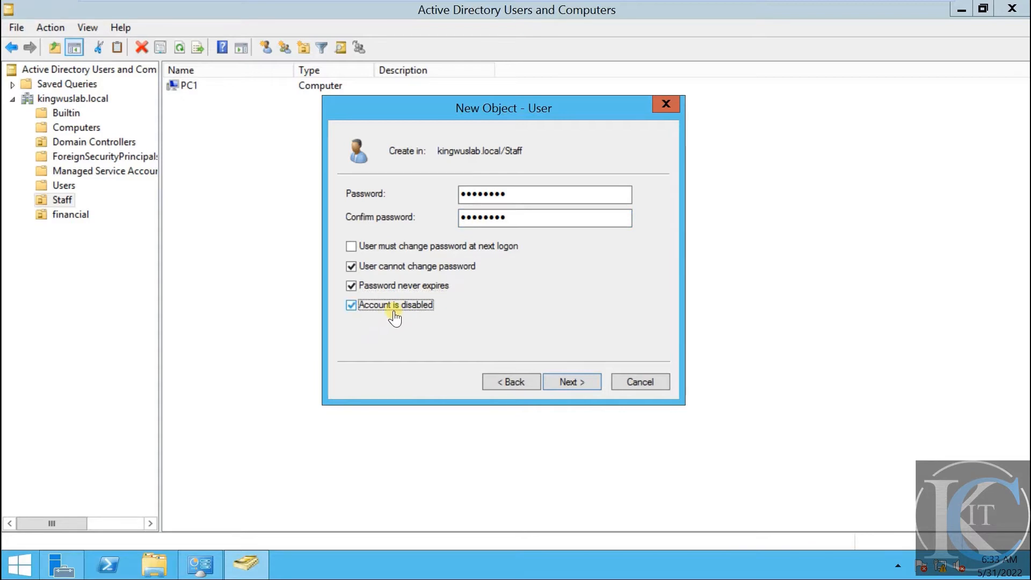
left_click(395, 316)
left_click(380, 286)
left_click(383, 267)
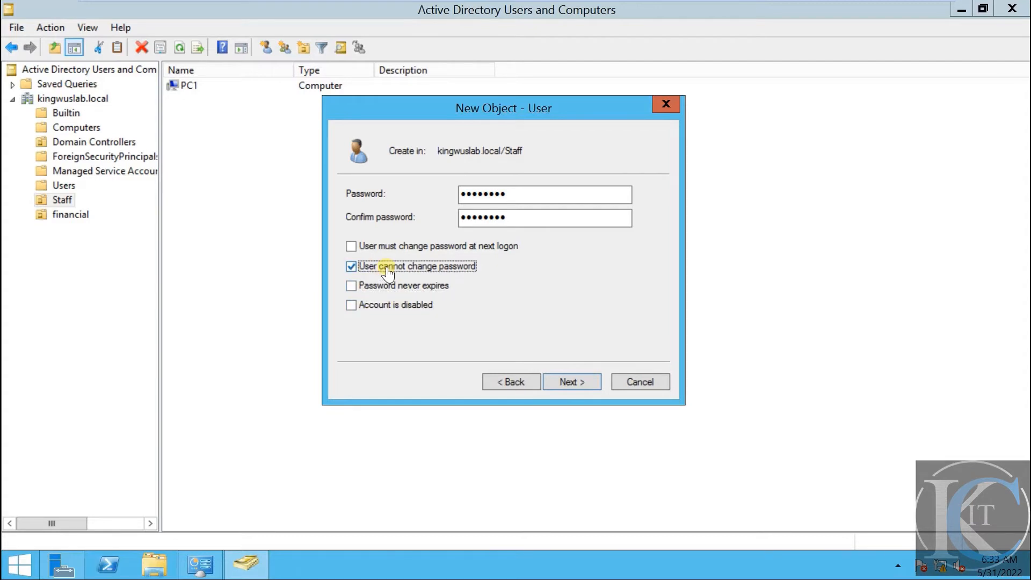
left_click(352, 247)
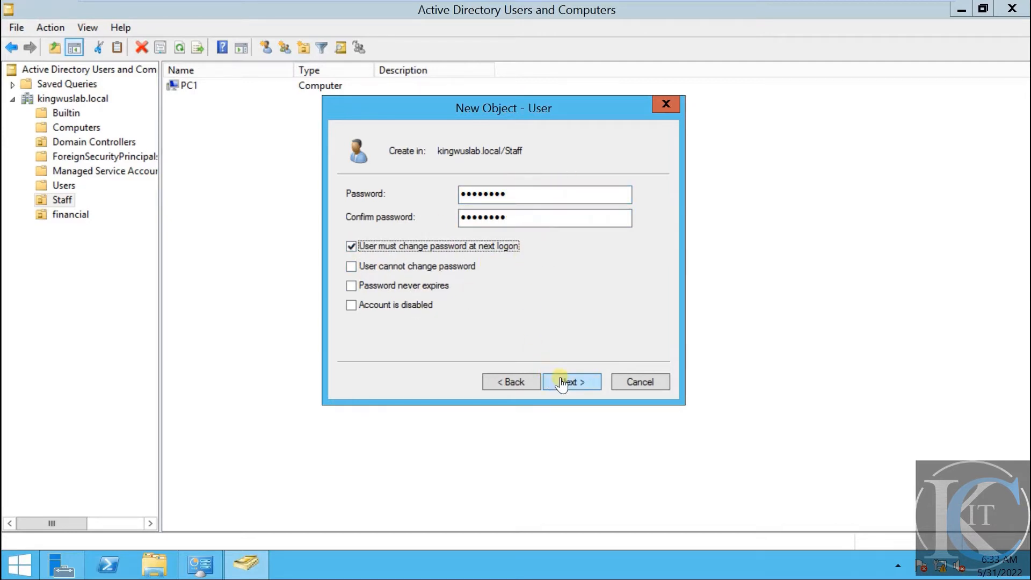
left_click(580, 383)
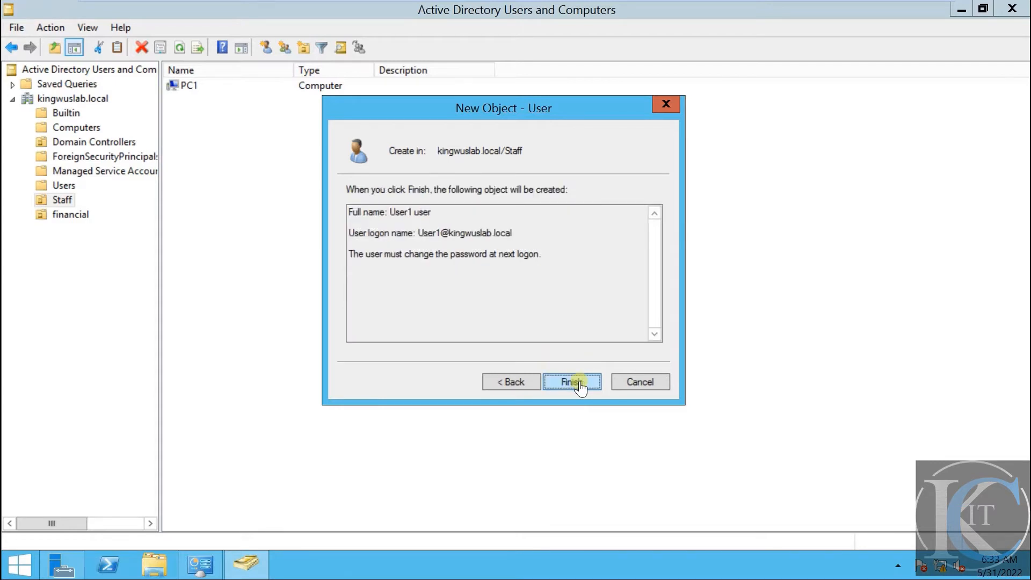
left_click(570, 382)
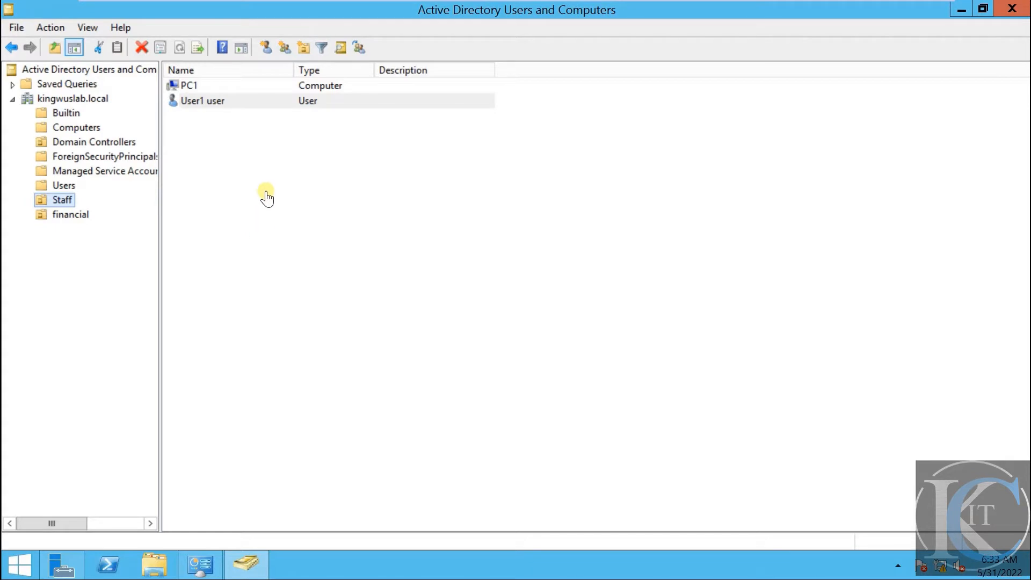
Start a new user in the Staff OU with first and last name user2
right_click(249, 188)
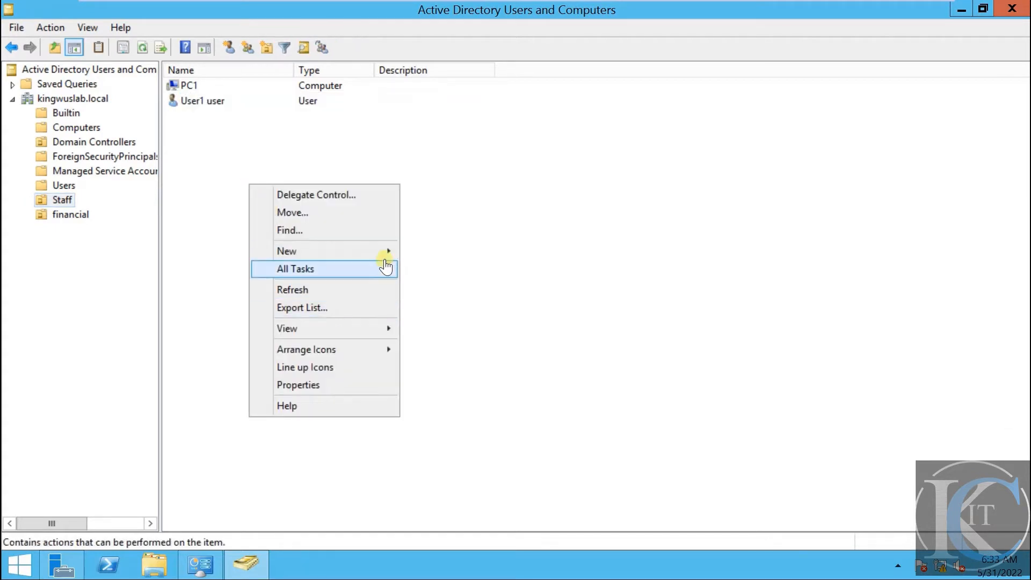
mouse_move(385, 251)
left_click(492, 397)
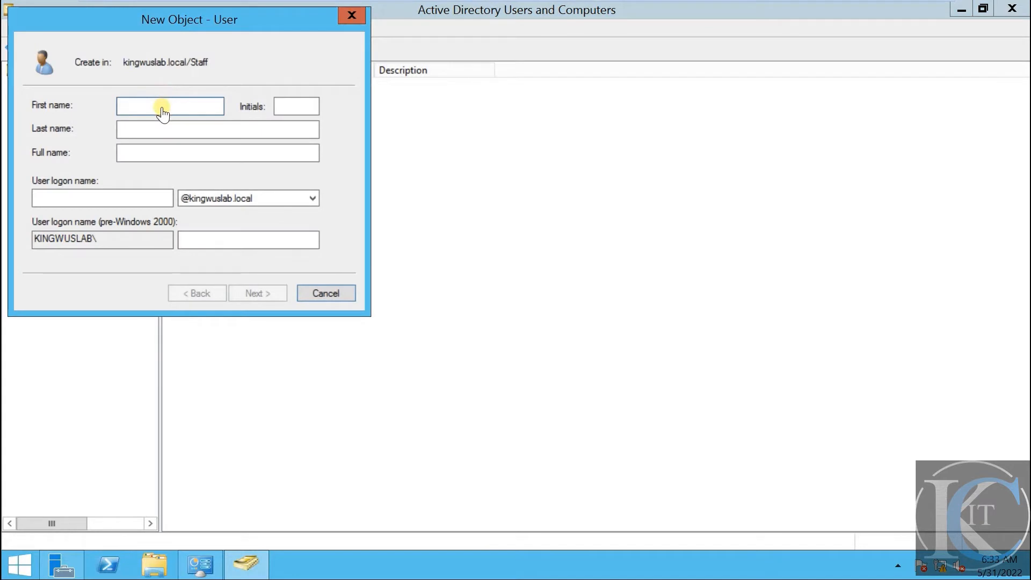
type("user2")
key("Tab")
key("Tab")
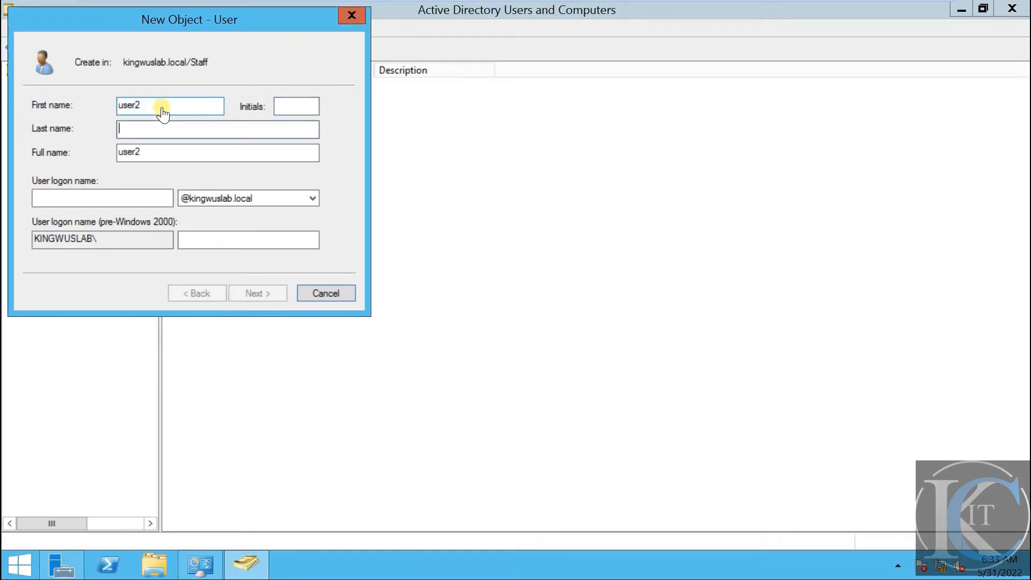
type("user2")
key("Tab")
type("use")
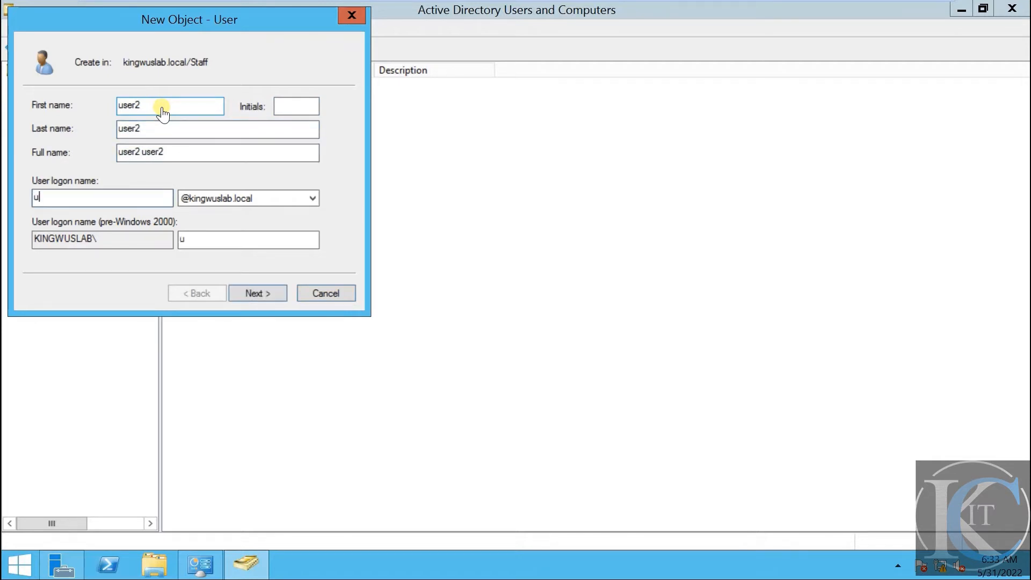
type("r2")
left_click(258, 294)
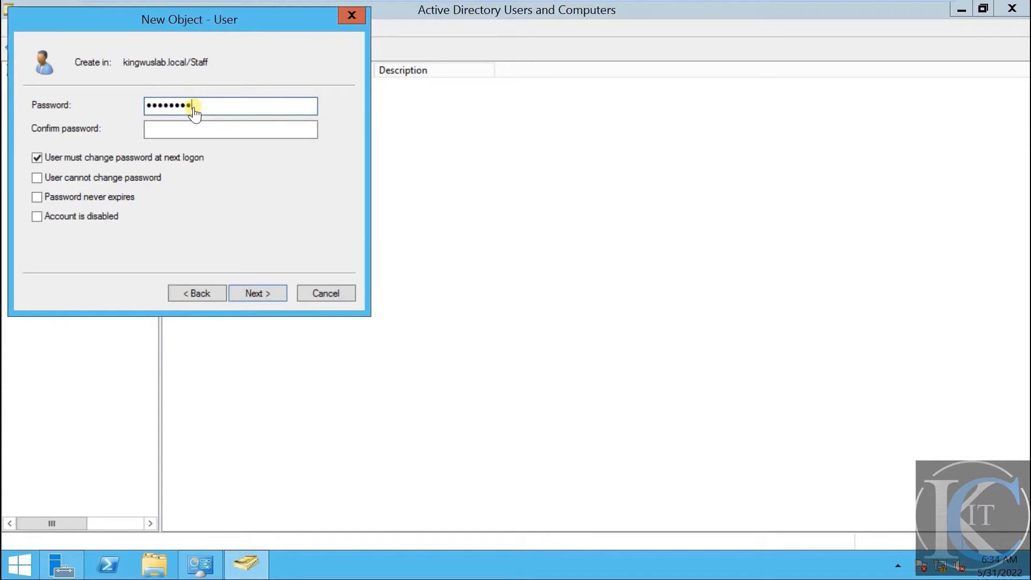
Enter the password, drop the next-logon change requirement, disable the account, and finish
key("Tab")
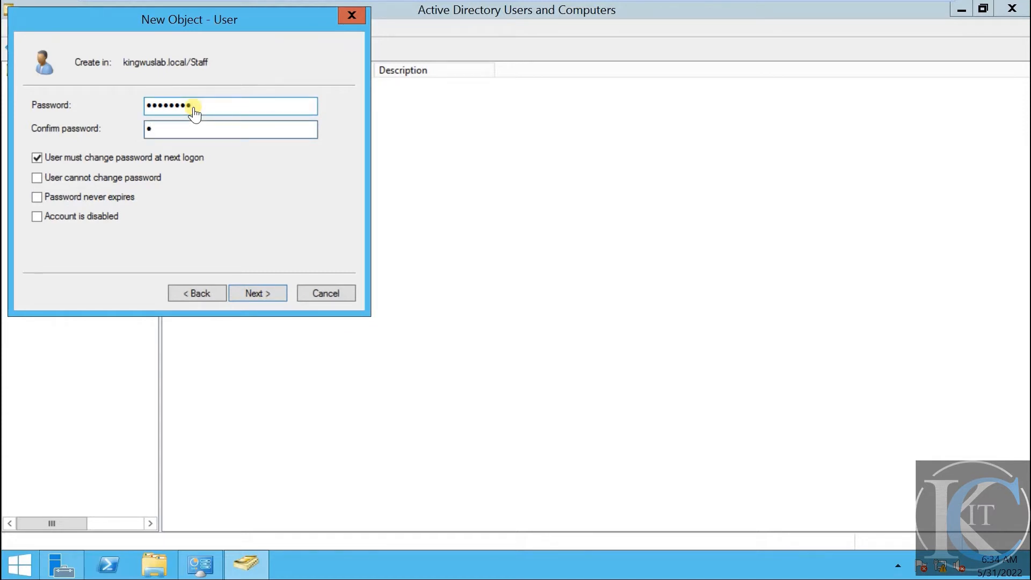
type("Pas")
left_click(54, 157)
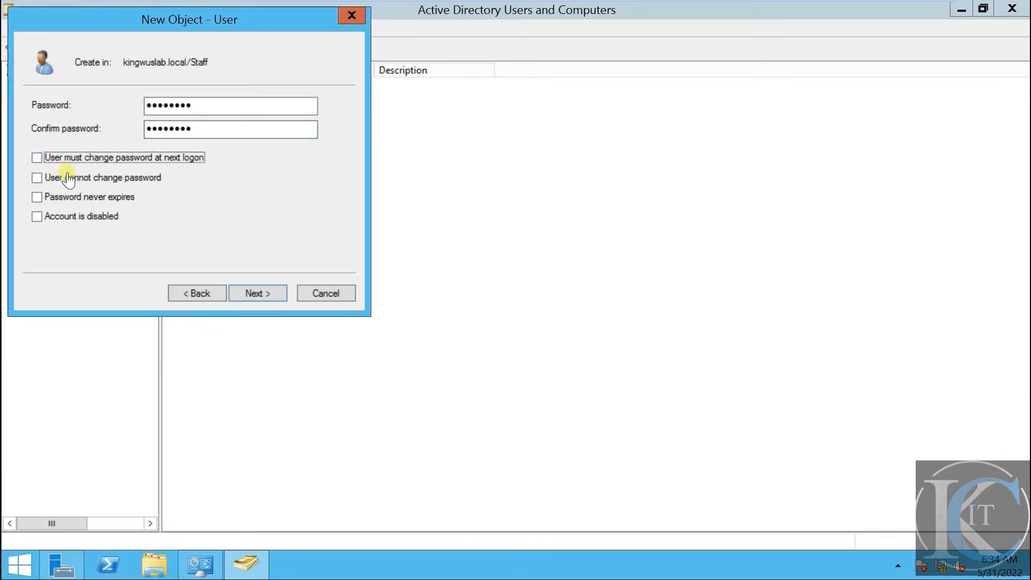
left_click(68, 179)
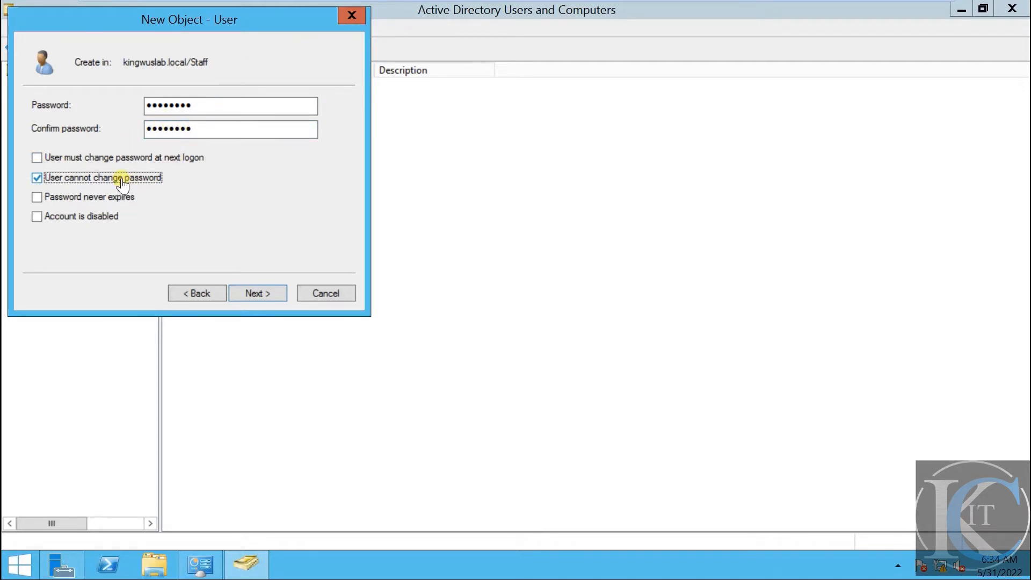
left_click(76, 217)
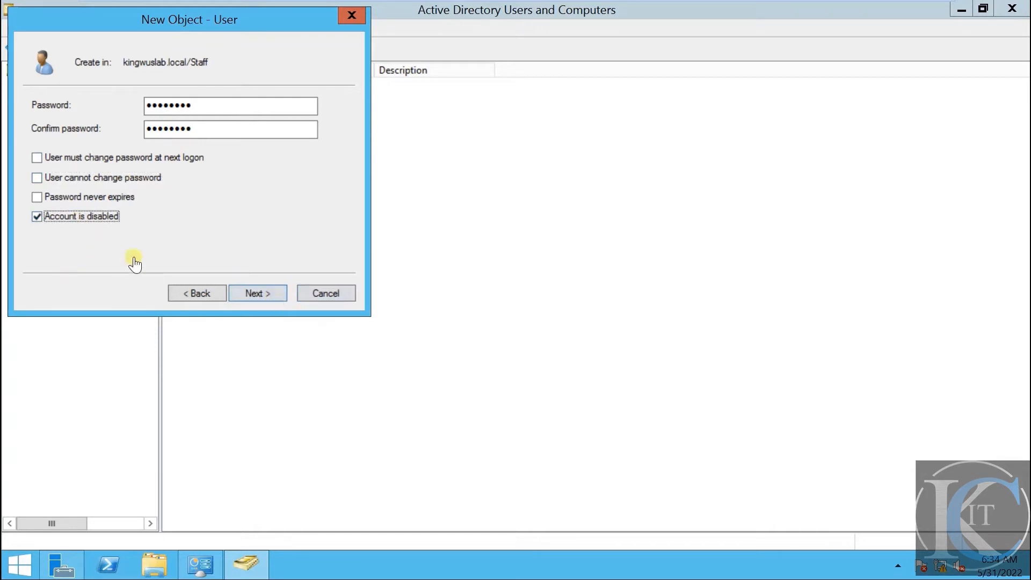
left_click(260, 295)
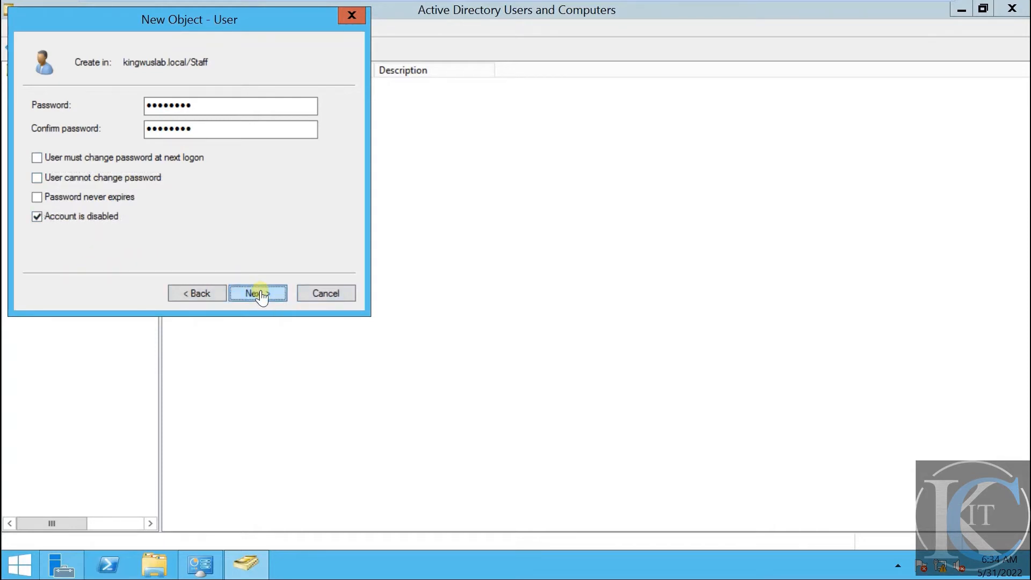
left_click(260, 294)
left_click(350, 268)
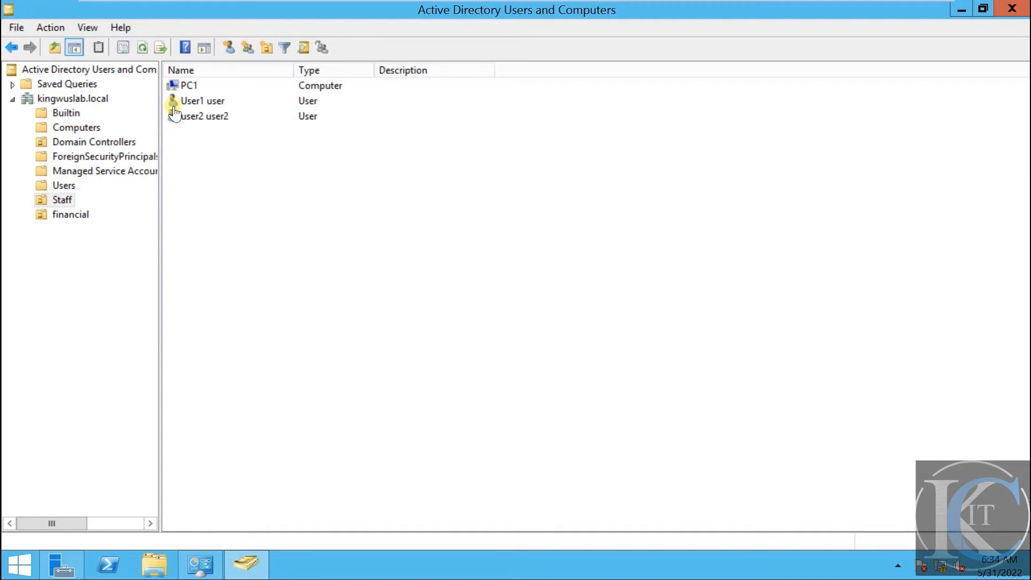
Open User1's properties and review the groups on its Member Of tab
left_click(206, 106)
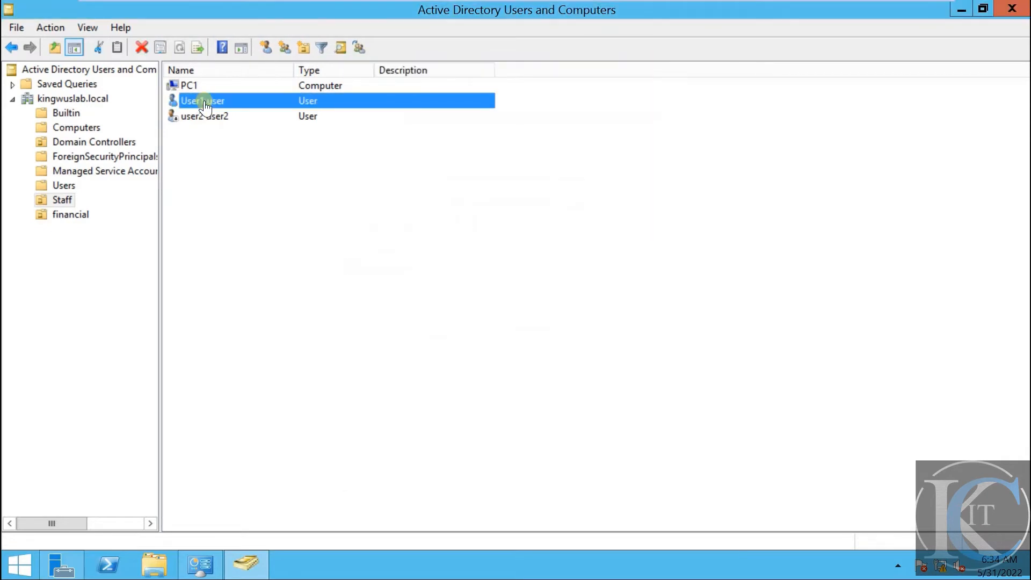
left_click(204, 102)
left_click(253, 100)
double_click(252, 102)
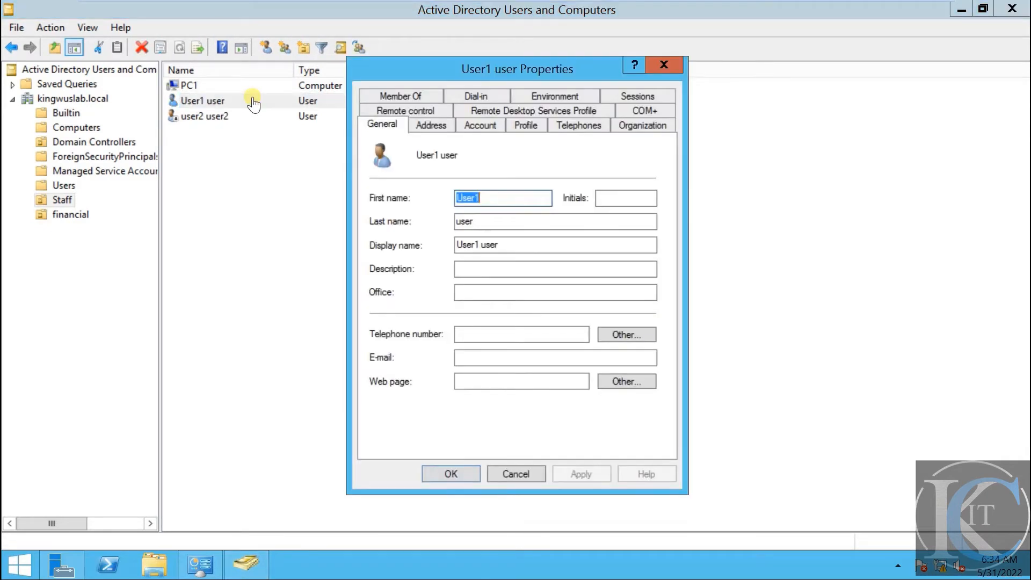
left_click(413, 96)
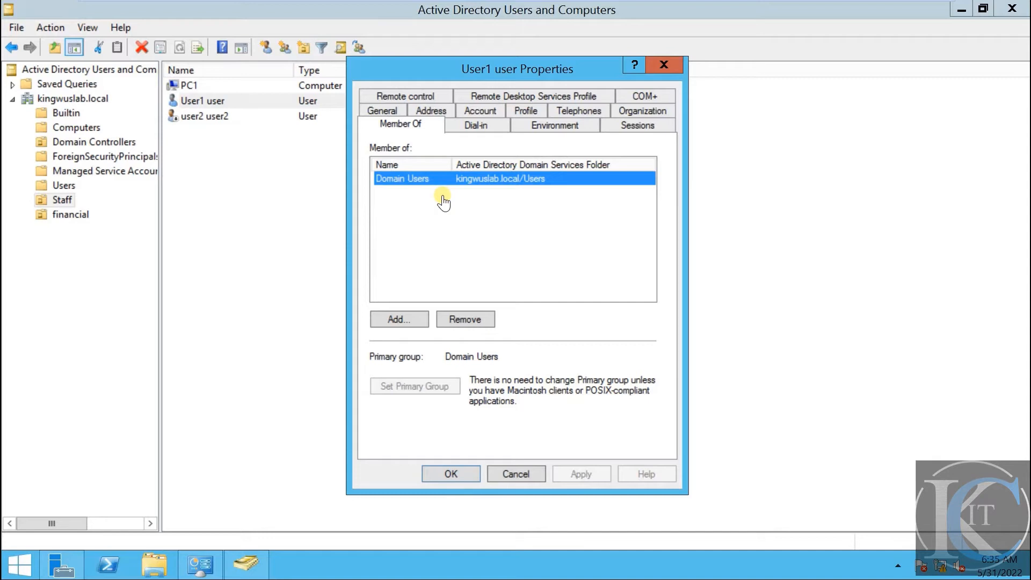
left_click(460, 476)
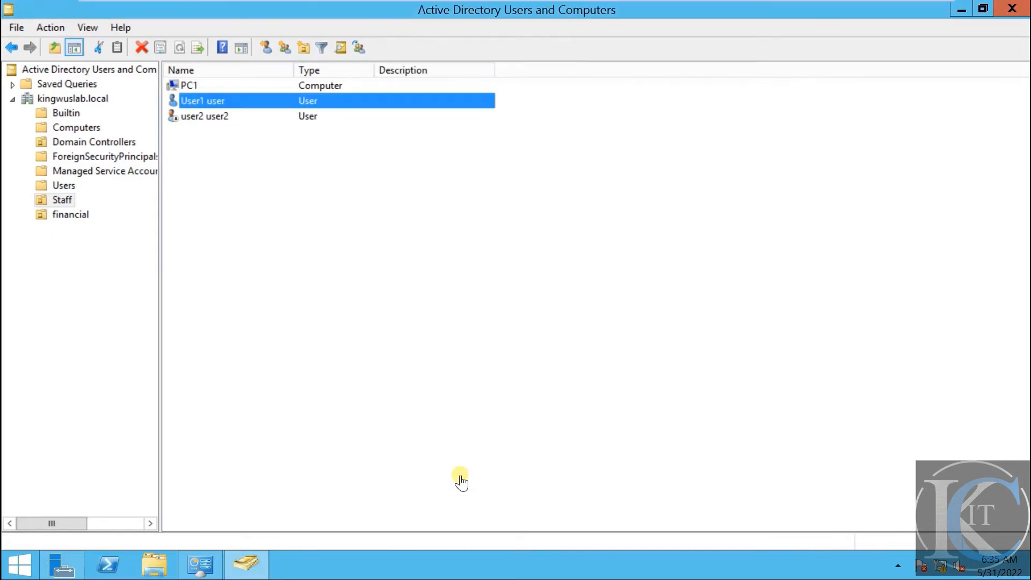
Review User1's Account tab settings, then switch to the MEMBER virtual machine
mouse_move(453, 3)
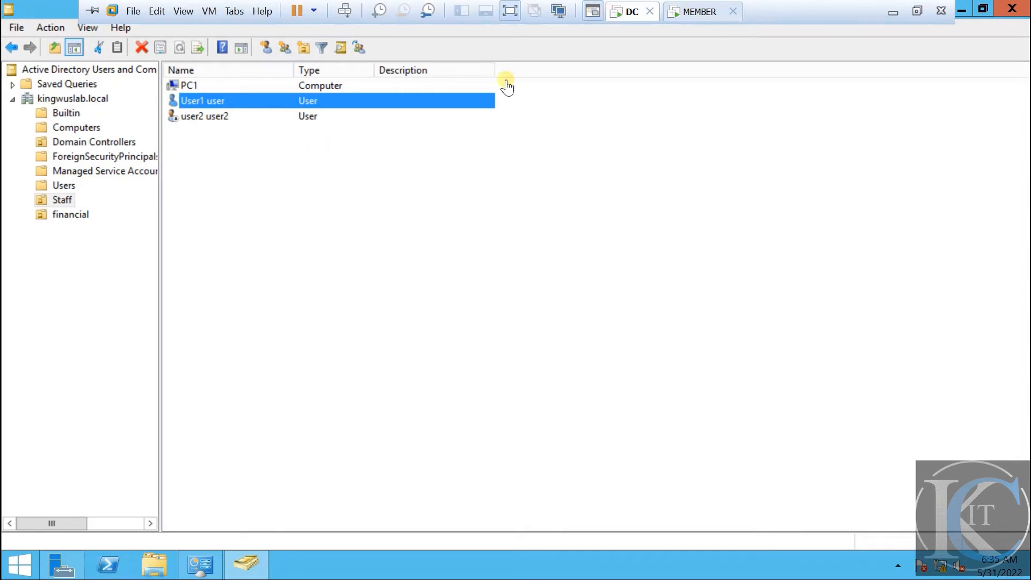
double_click(202, 108)
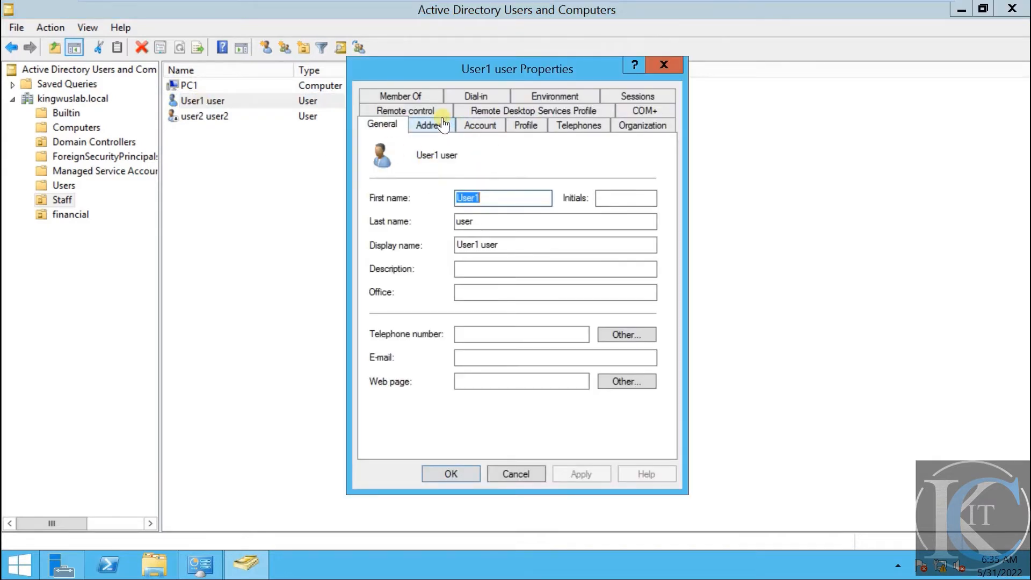
left_click(474, 127)
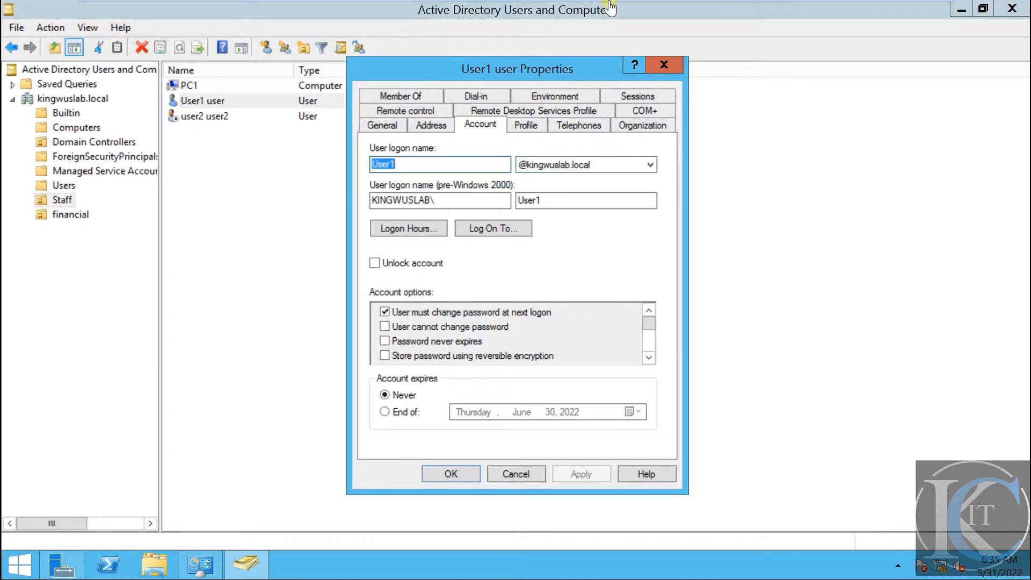
mouse_move(612, 6)
left_click(703, 12)
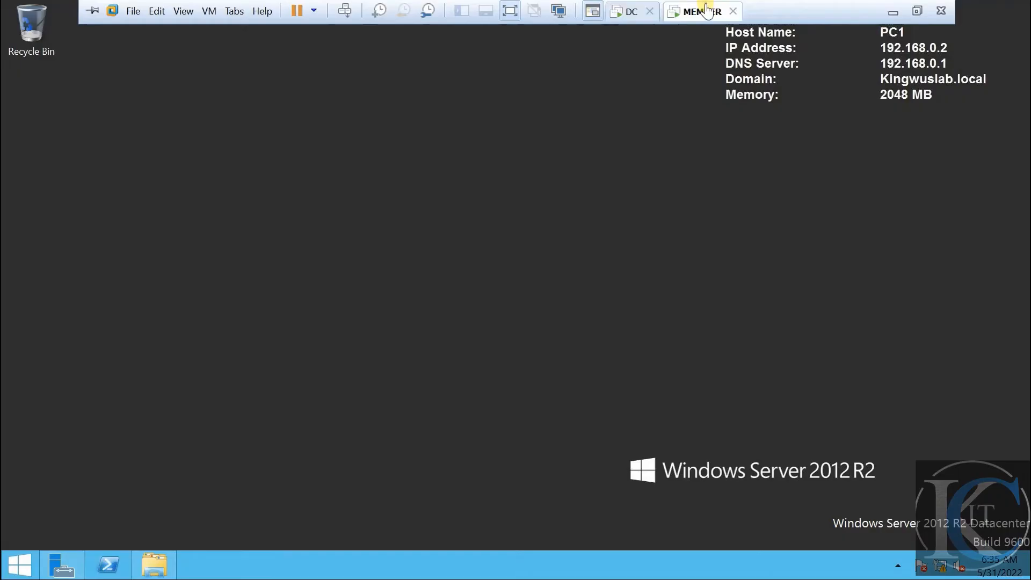
left_click(345, 10)
left_click(484, 212)
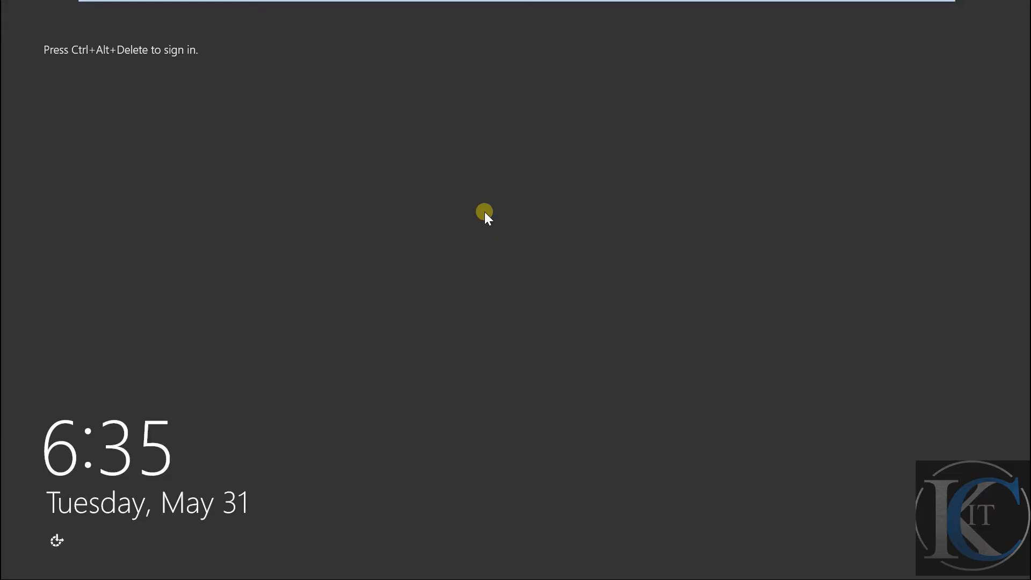
mouse_move(529, 2)
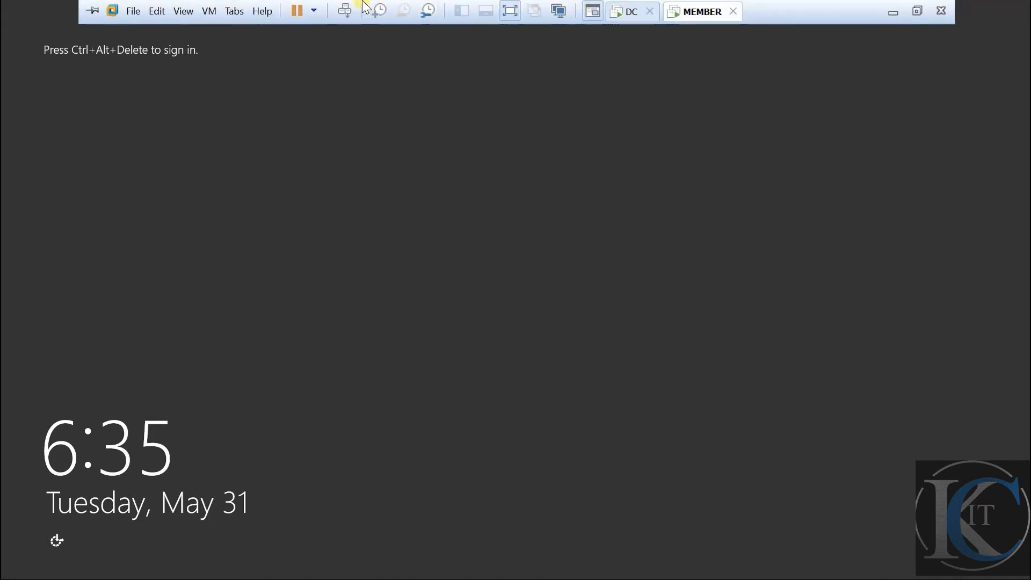
left_click(344, 9)
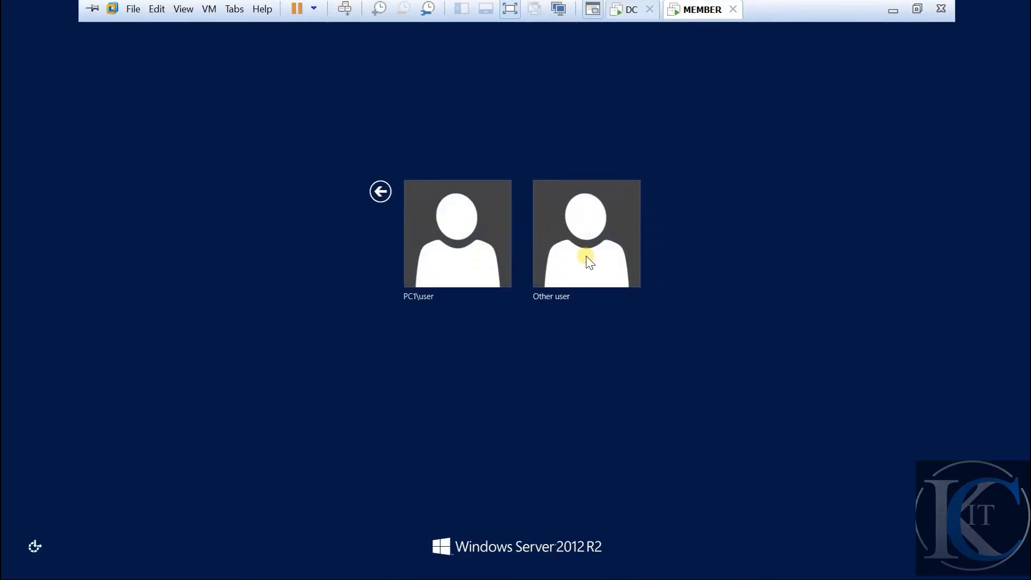
left_click(606, 248)
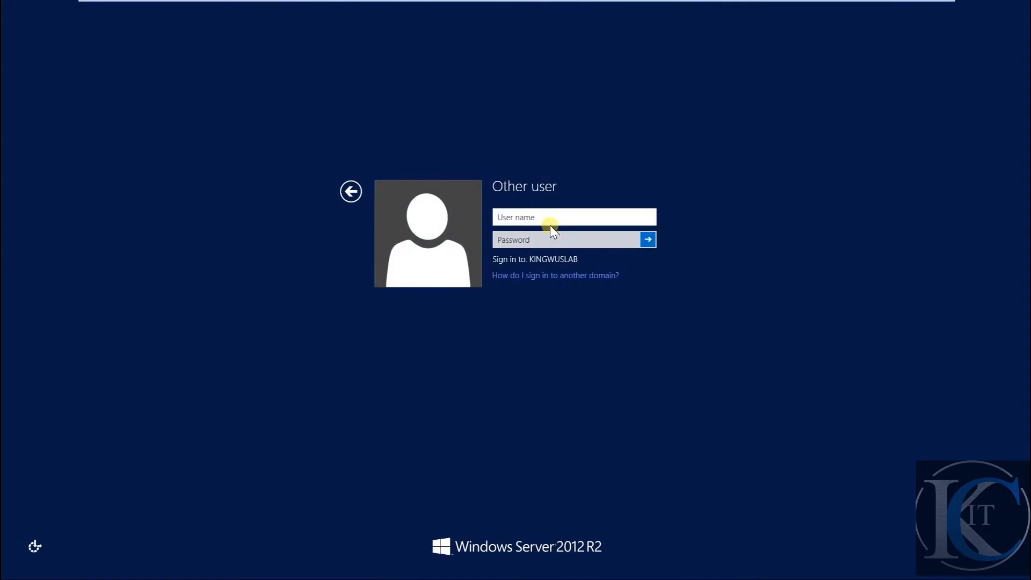
type("user1@kingwus")
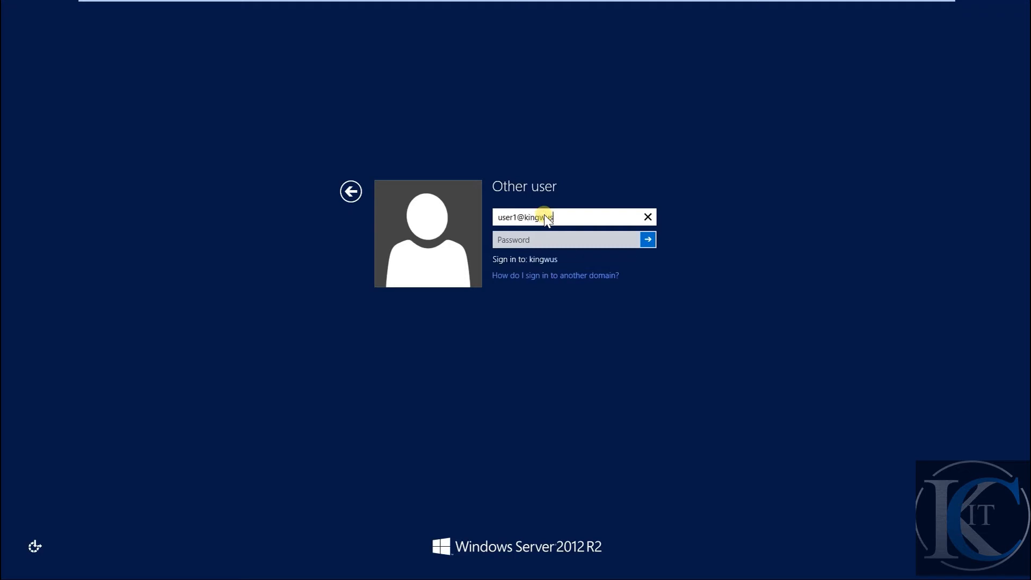
type("lab.")
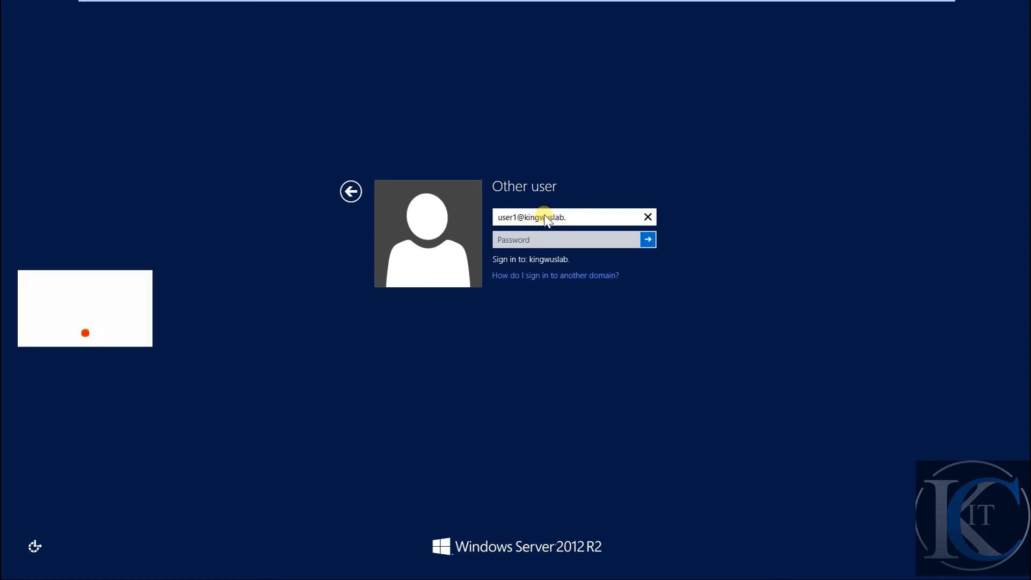
type("local")
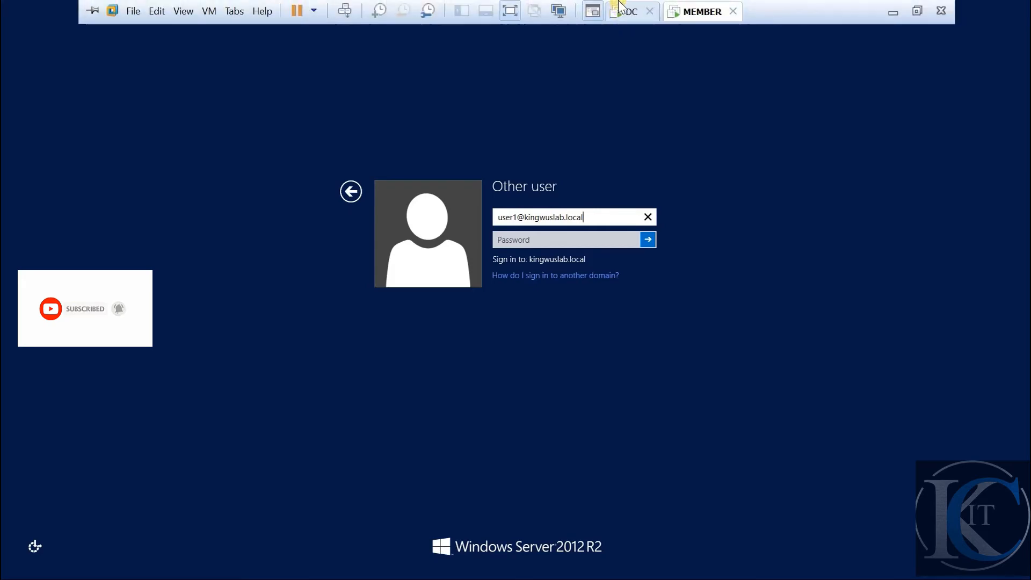
Switch briefly to the DC VM, then return to MEMBER's sign-in screen
left_click(624, 11)
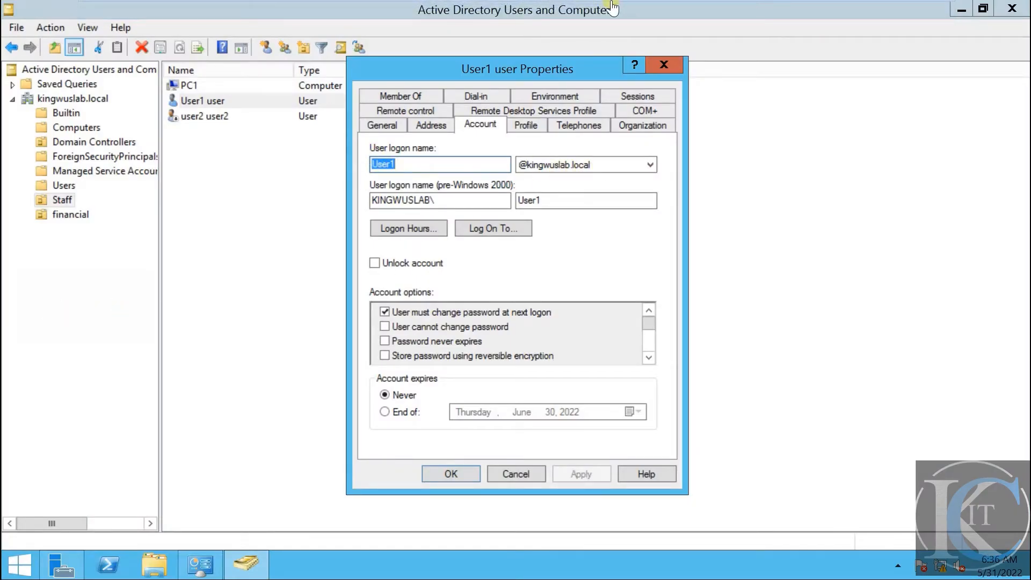
mouse_move(610, 5)
left_click(701, 12)
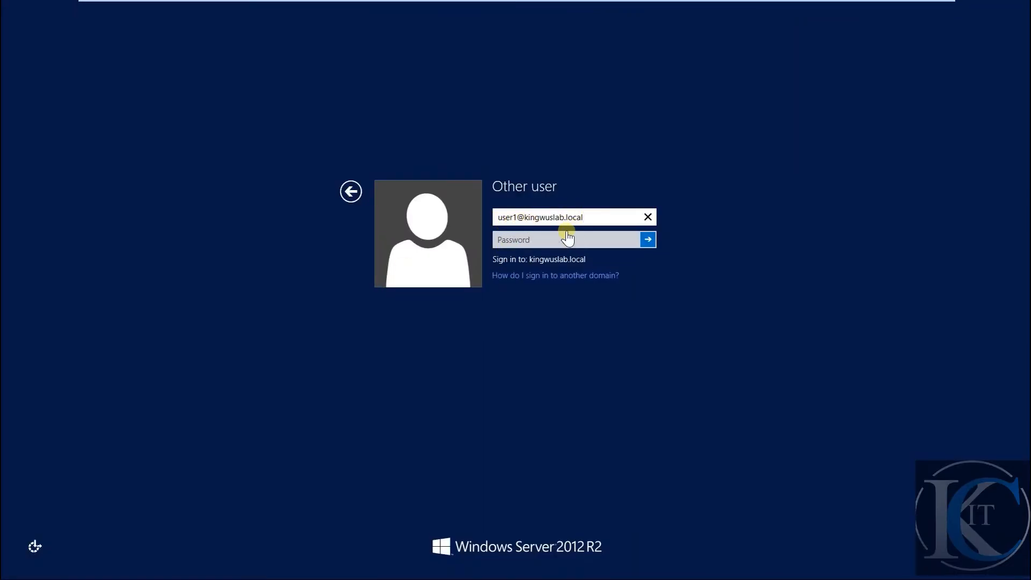
Sign in as User1 with the old password and submit a new password twice
left_click(583, 239)
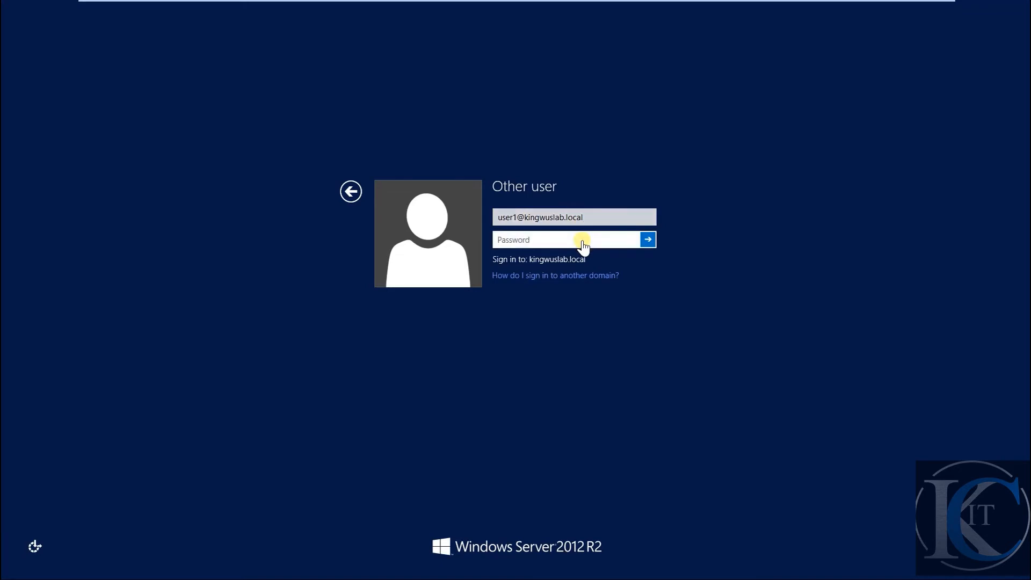
type("Pa")
left_click(648, 241)
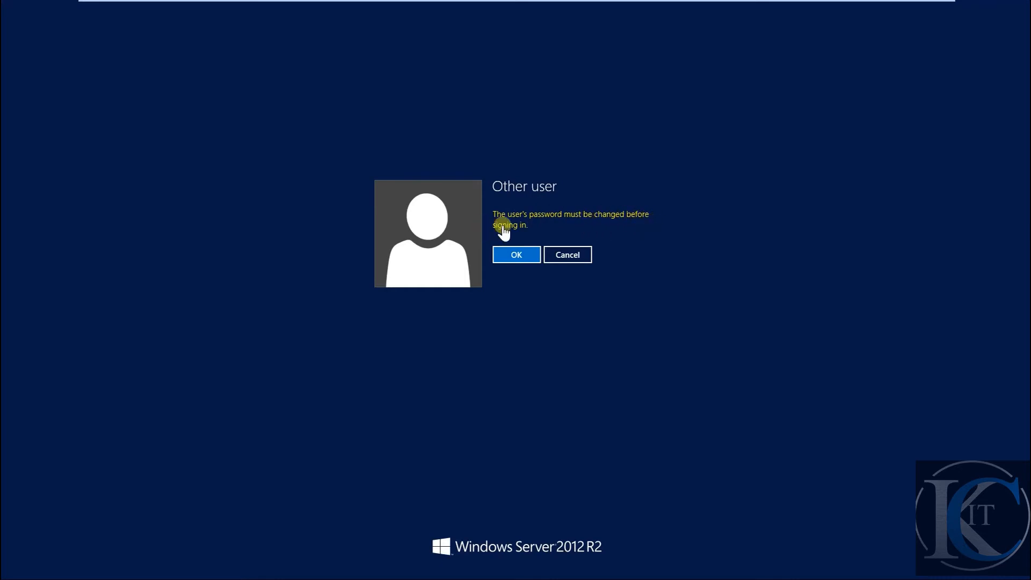
left_click(517, 256)
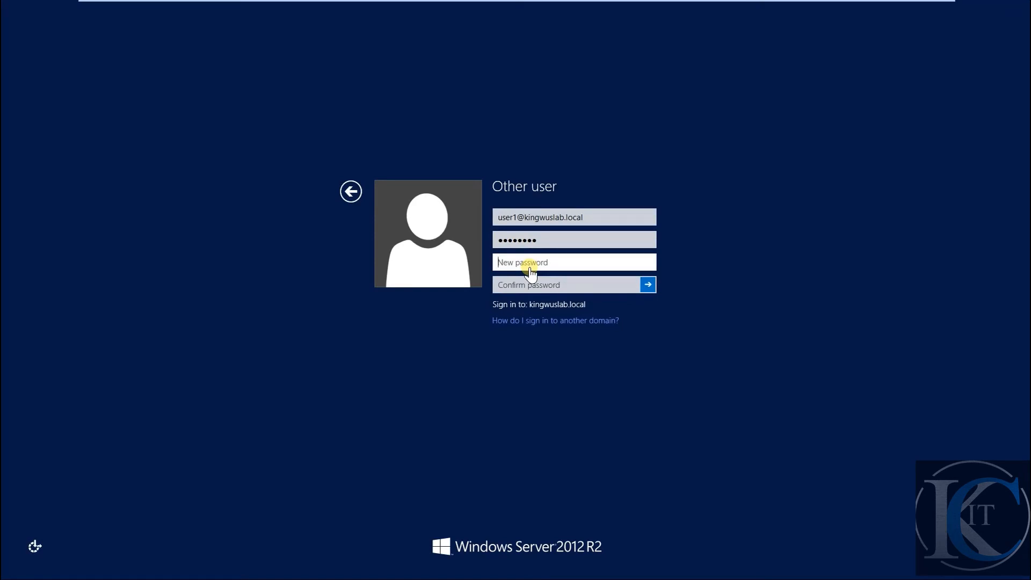
type("•••••••")
key("Tab")
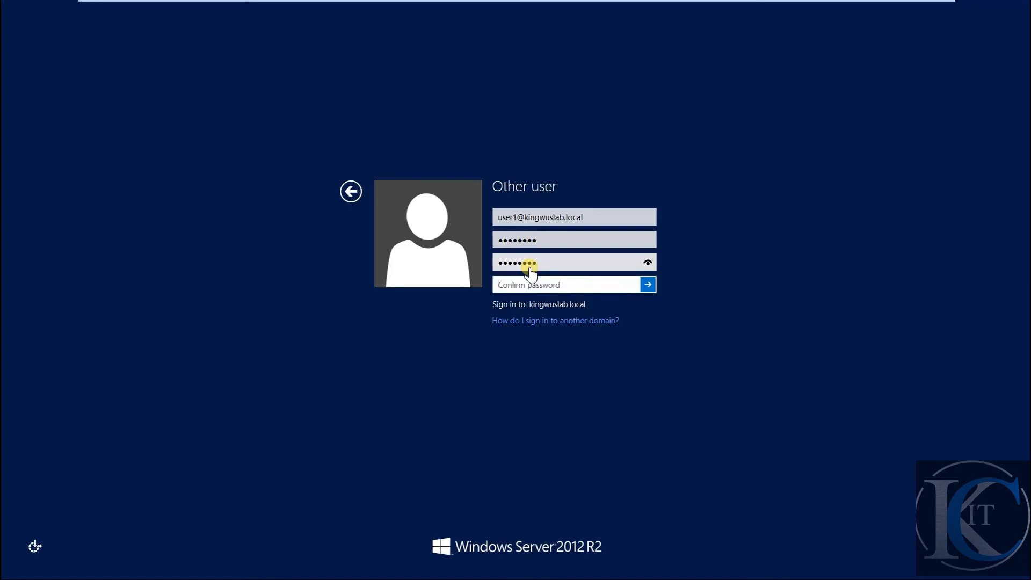
type("••••••••")
left_click(646, 289)
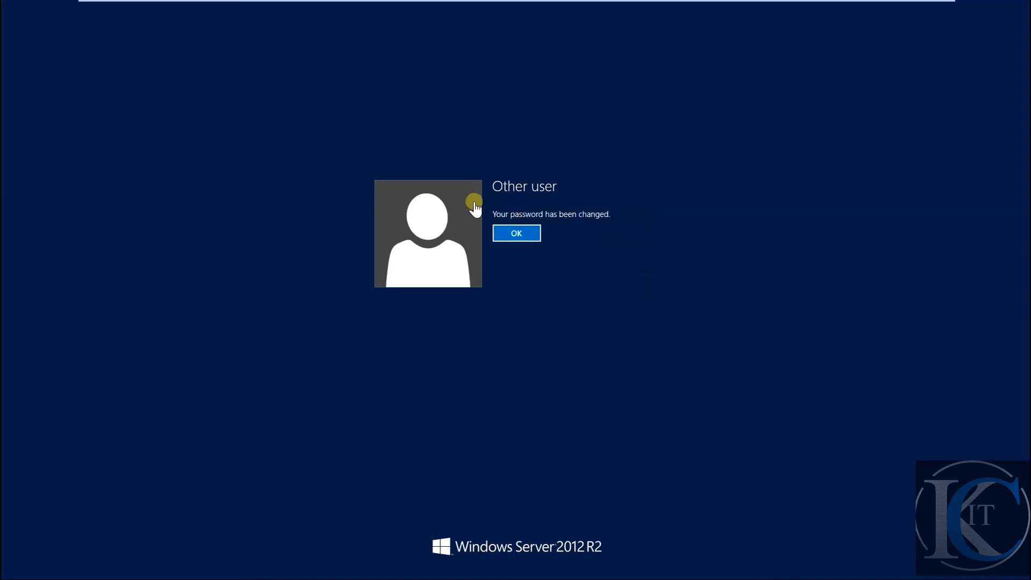
Acknowledge the password change, reach PC1's desktop via Start, and switch to the DC VM
left_click(517, 234)
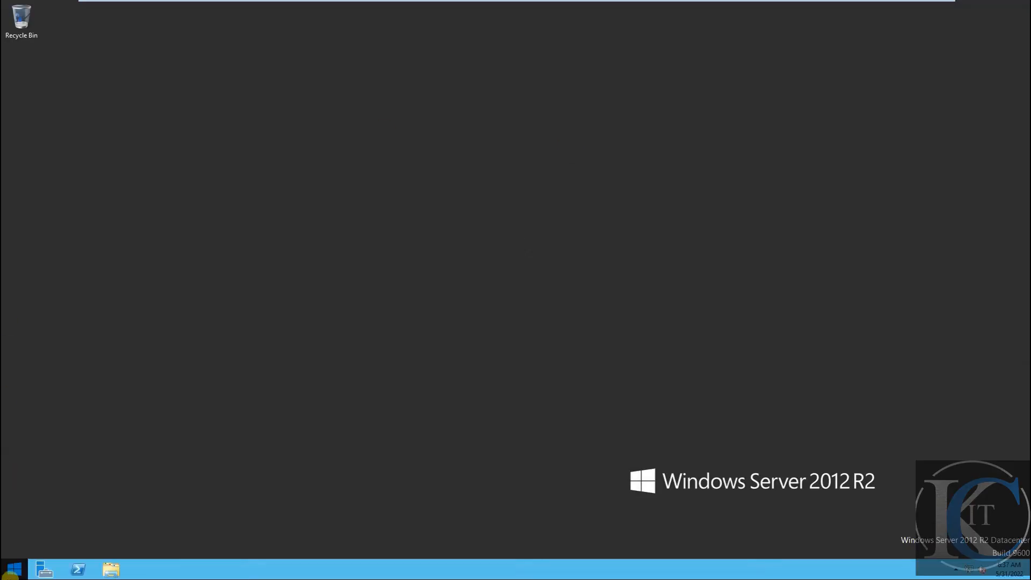
left_click(12, 570)
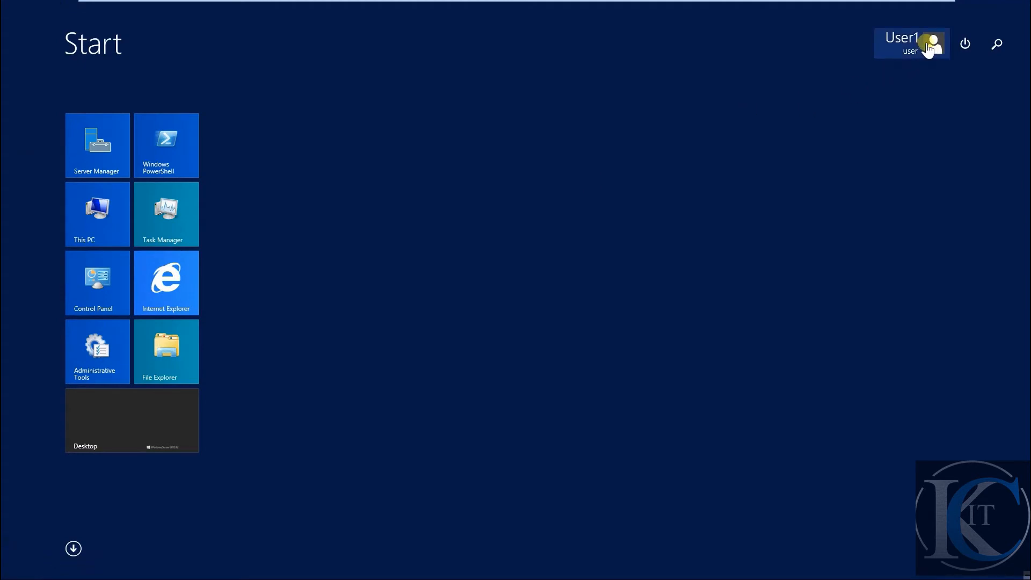
left_click(115, 429)
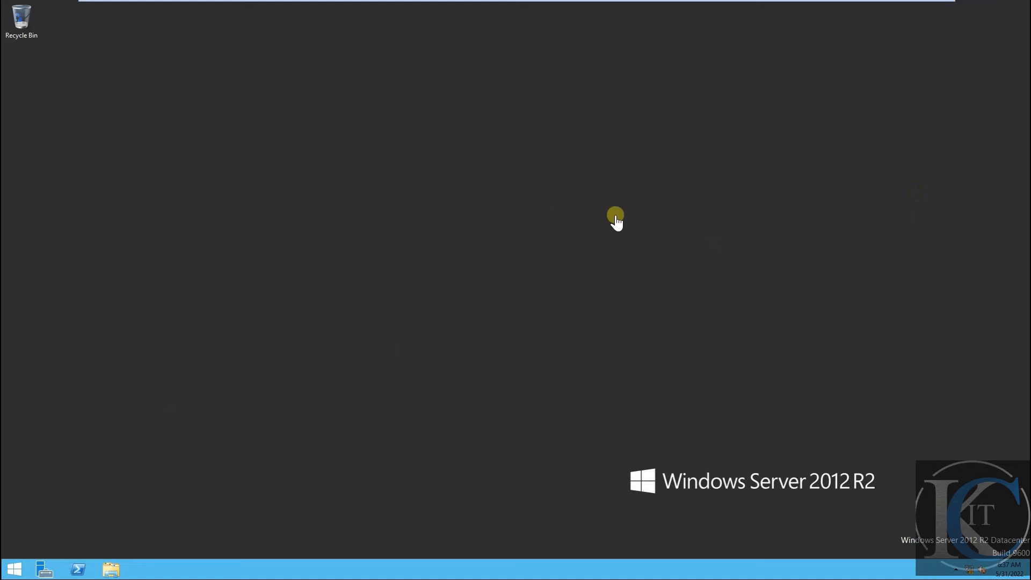
mouse_move(602, 2)
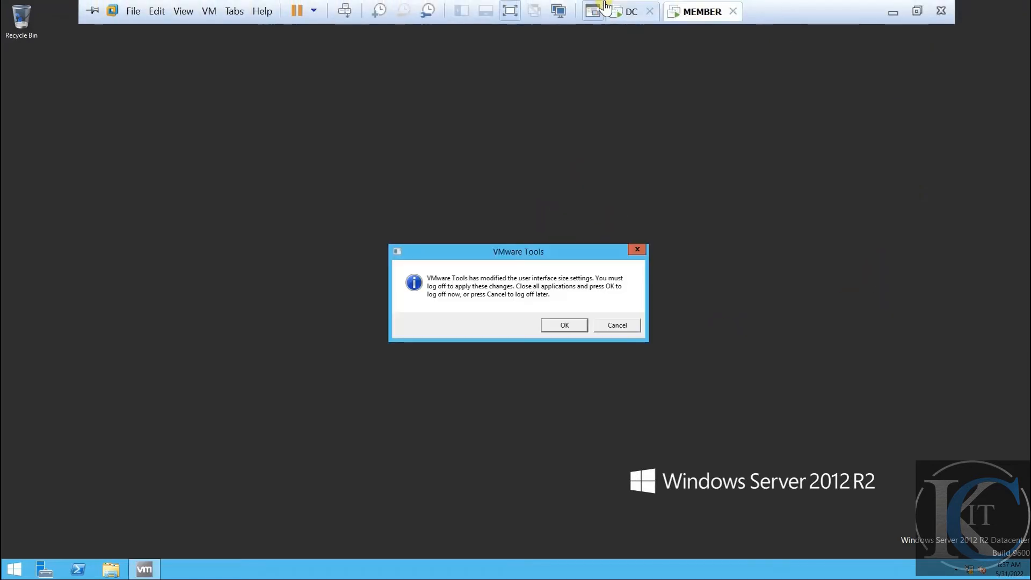
left_click(629, 12)
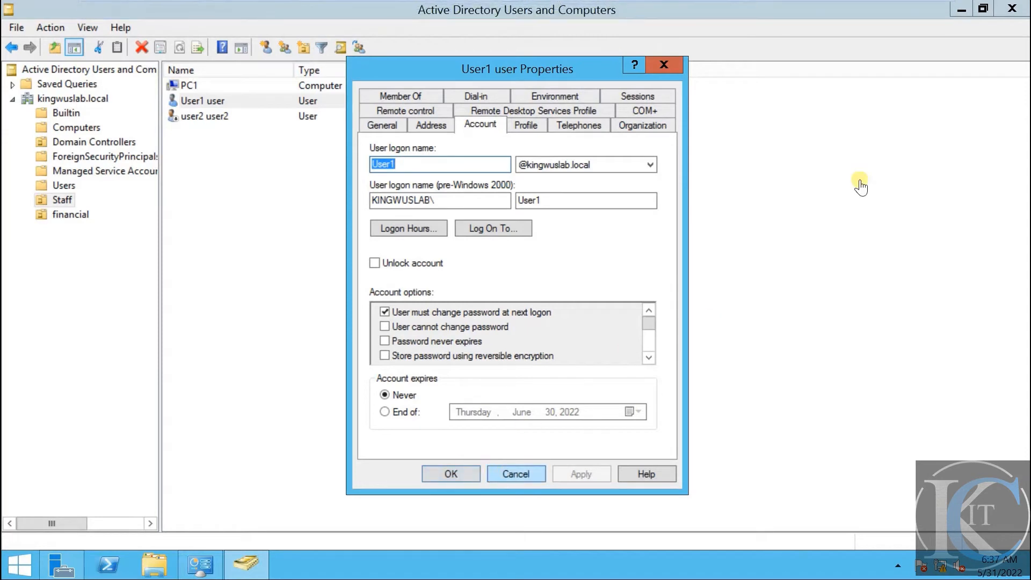
Minimize Active Directory Users and Computers, switch to MEMBER, and cancel the log-off prompt
left_click(961, 9)
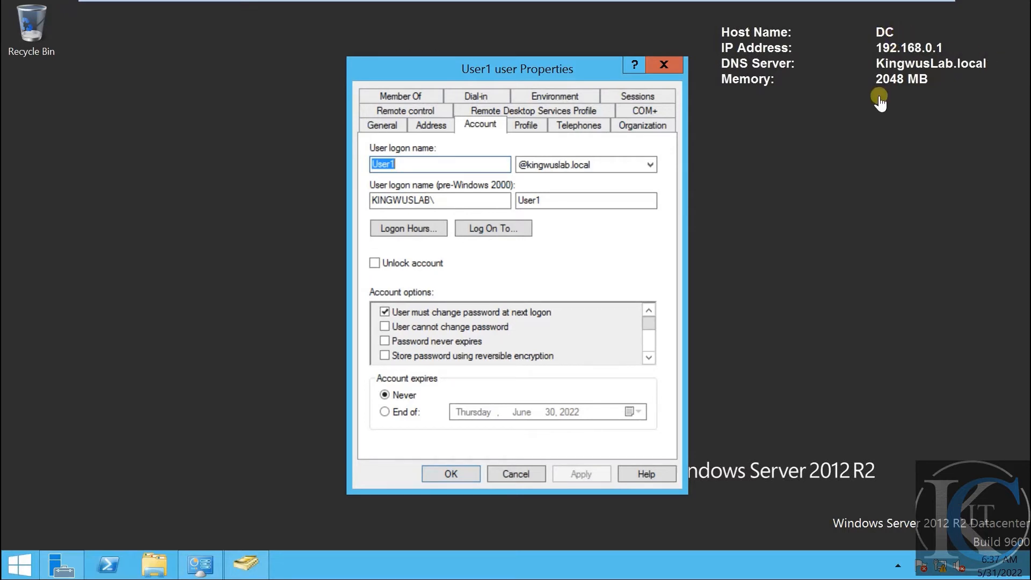
mouse_move(847, 5)
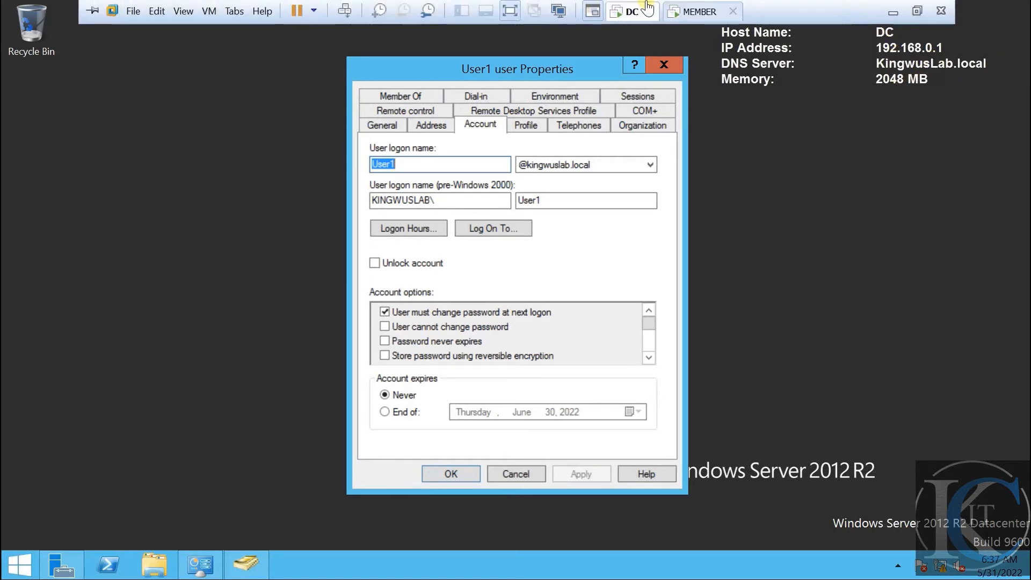
left_click(697, 11)
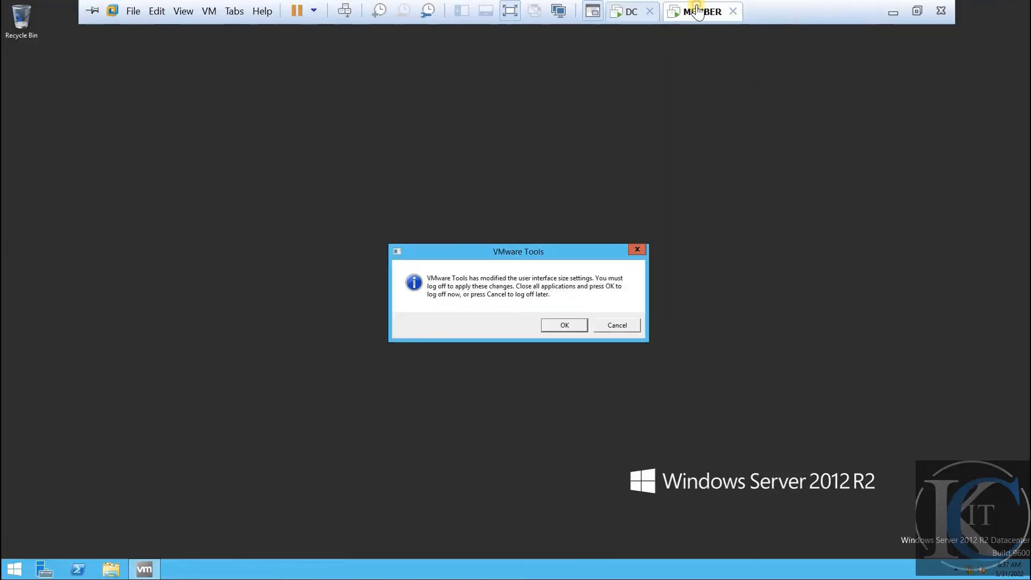
left_click(617, 326)
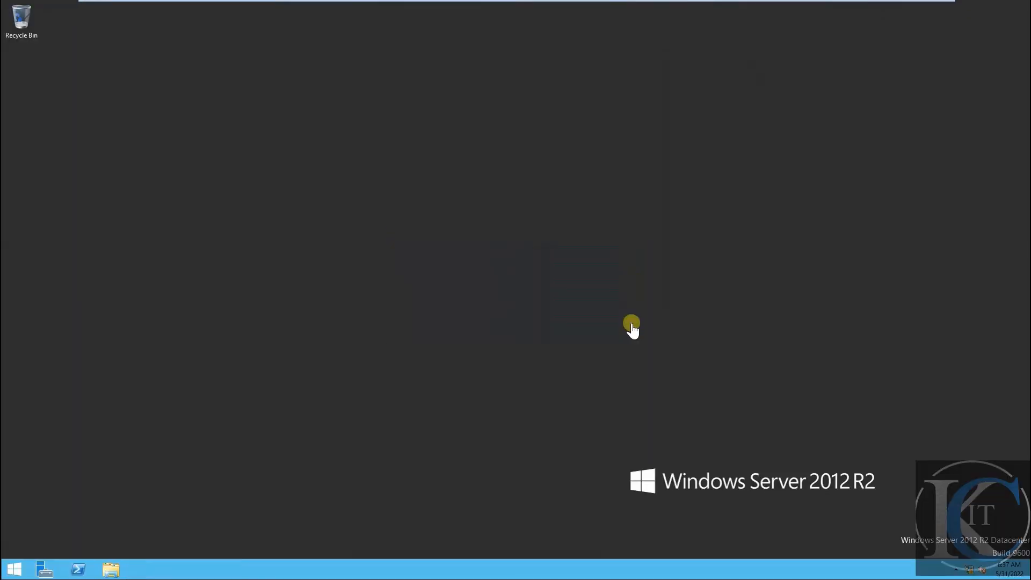
Sign User1 out of PC1 and bring up its sign-in account choices
left_click(345, 7)
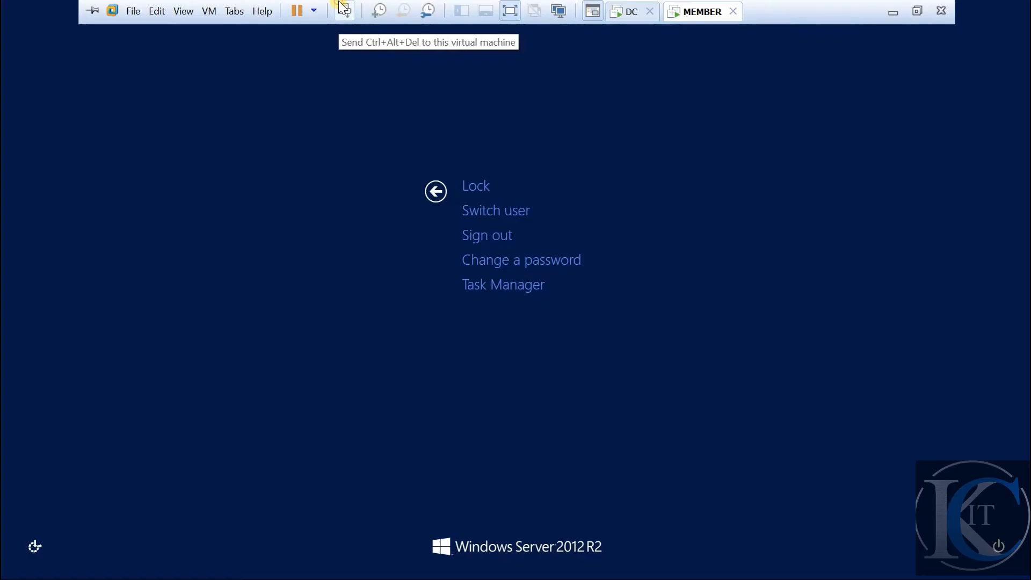
left_click(484, 238)
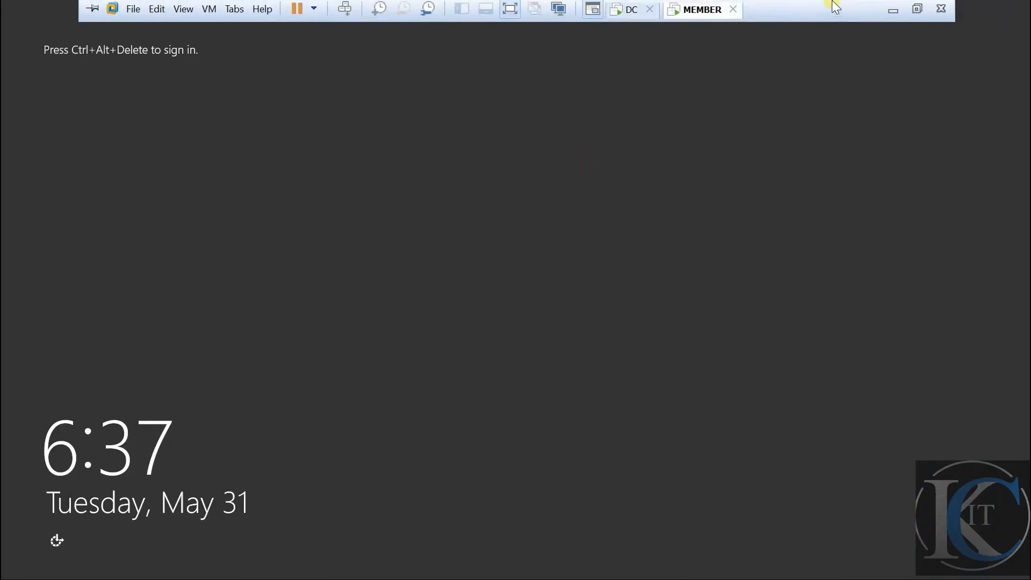
left_click(630, 10)
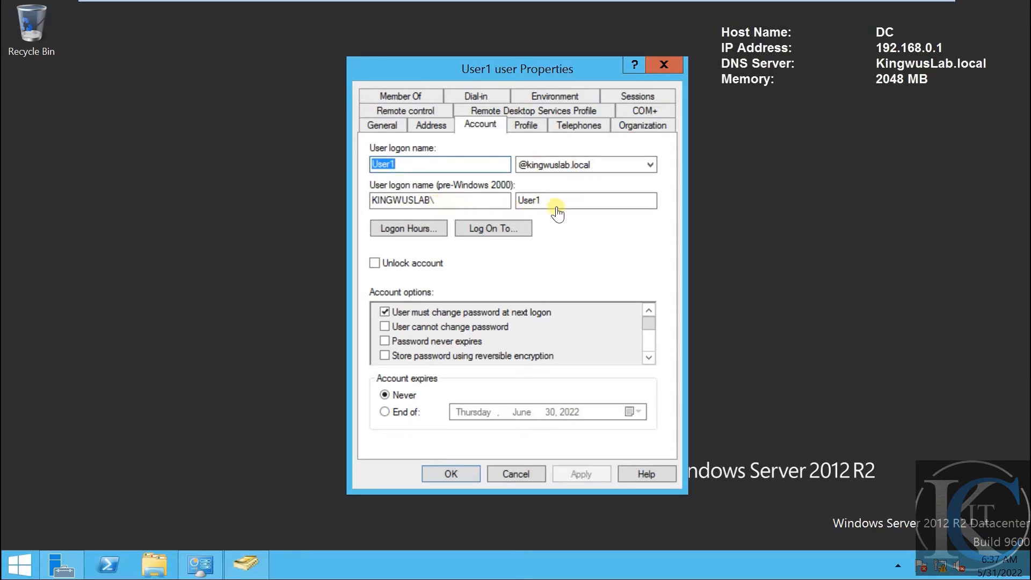
left_click(687, 4)
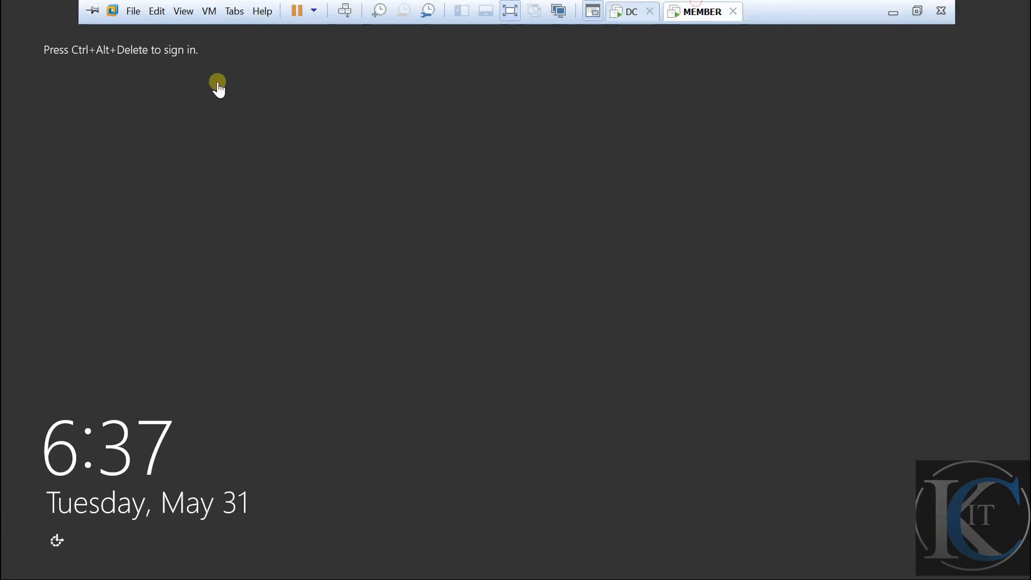
left_click(346, 12)
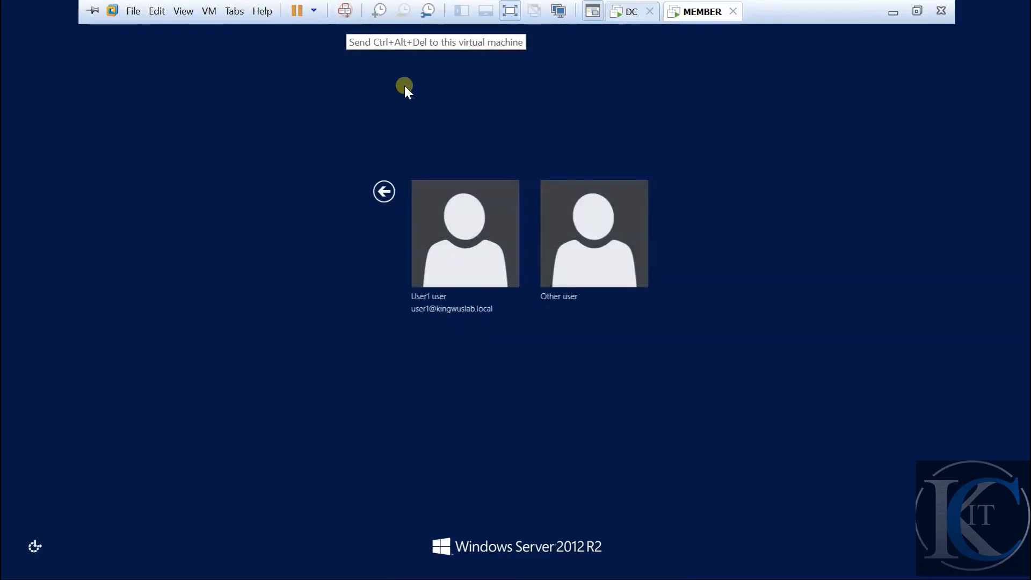
Sign in to PC1 through Other user as kingwuslab\user1 with its password
left_click(578, 240)
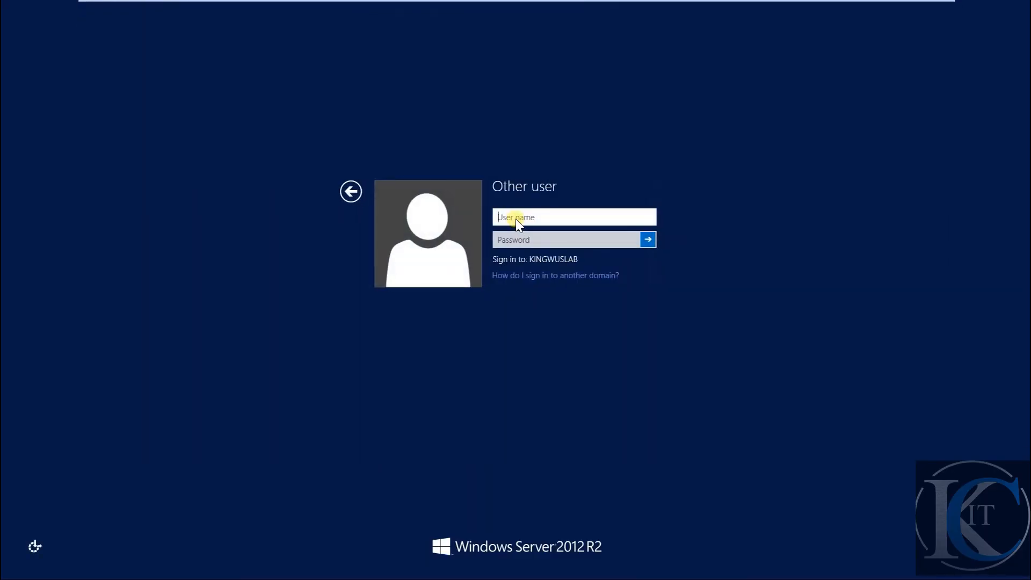
type("ki")
type("ngwuslab\\user1")
key("Tab")
type("P")
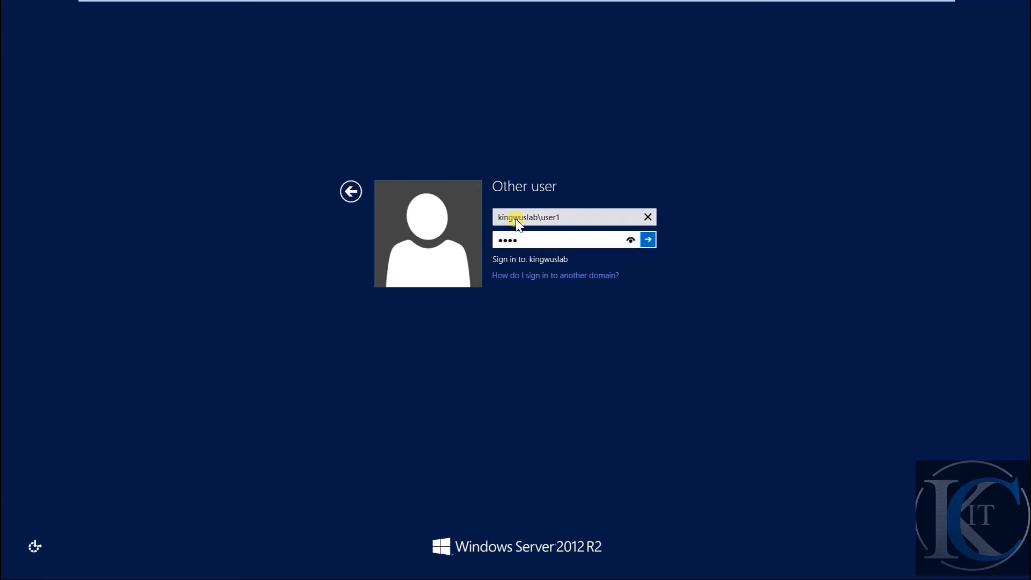
key("BackSpace")
key("BackSpace")
key("BackSpace")
key("BackSpace")
type("Pas")
key("Return")
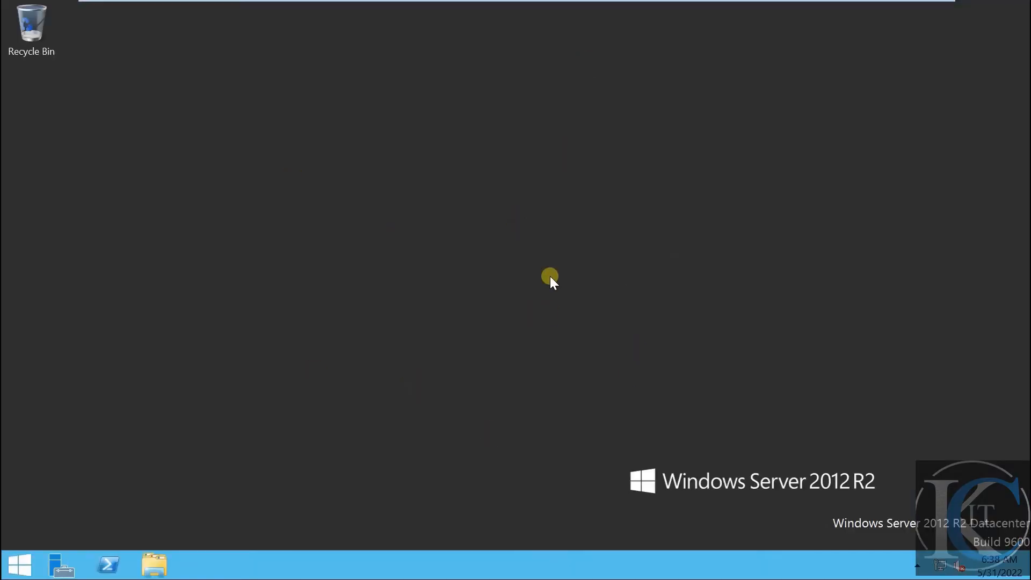
Switch from the DC VM back to MEMBER and sign out of PC1
mouse_move(577, 2)
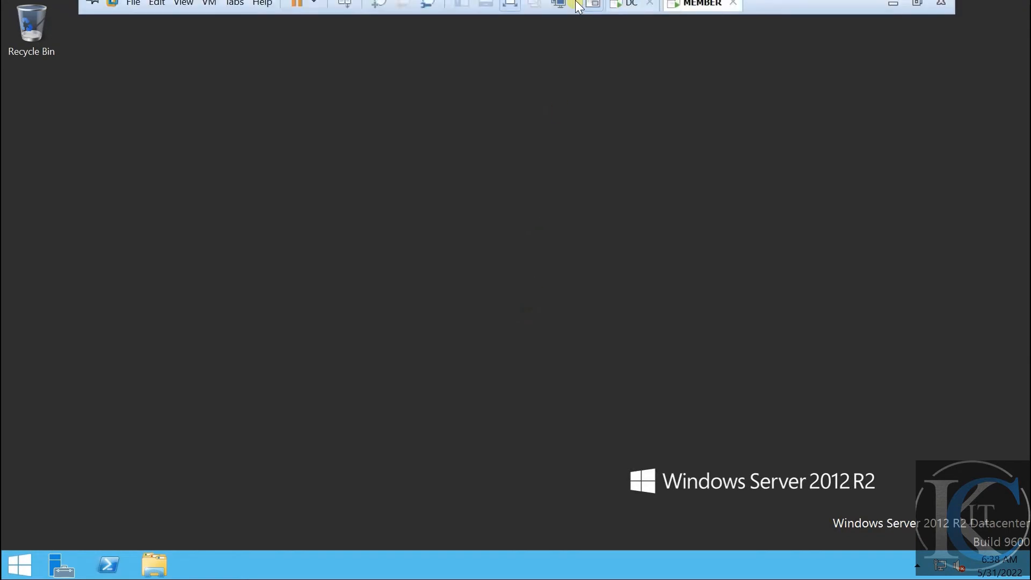
left_click(631, 13)
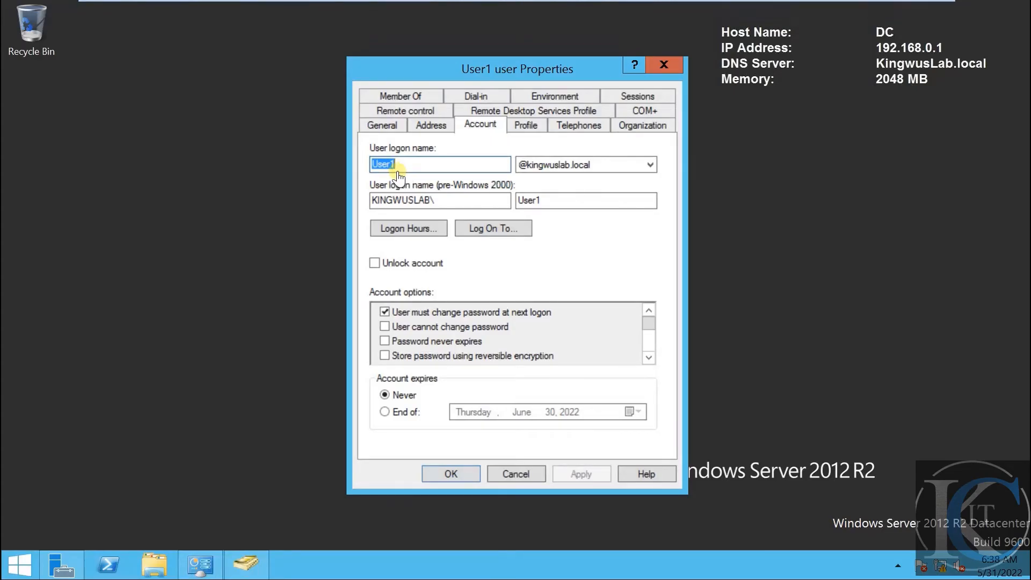
left_click(704, 12)
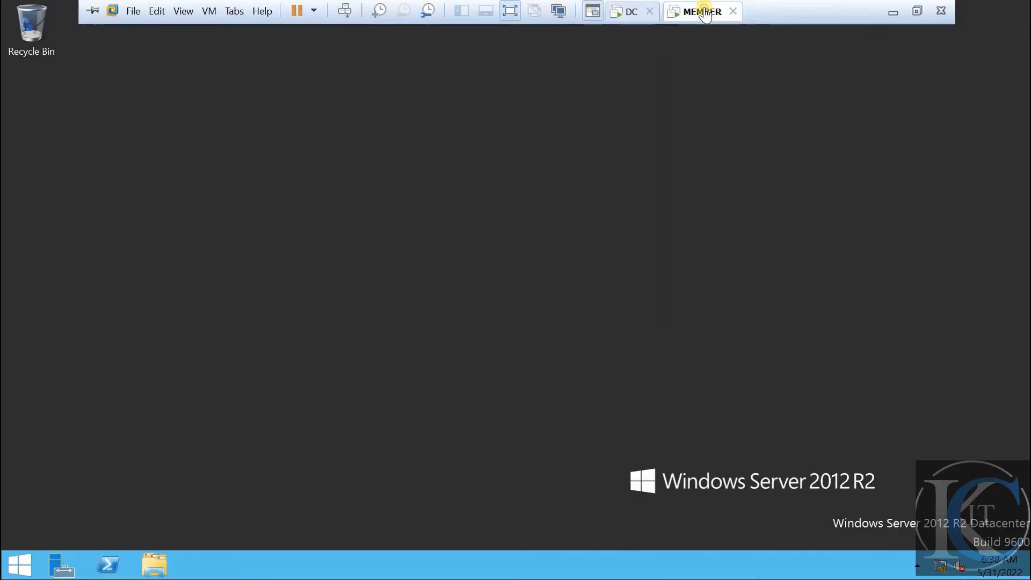
left_click(345, 9)
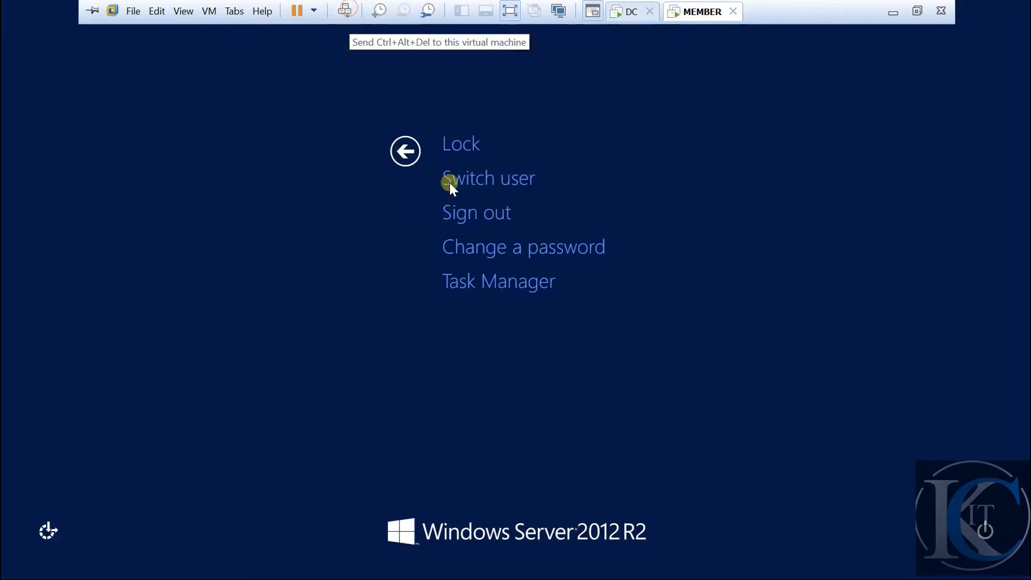
left_click(499, 210)
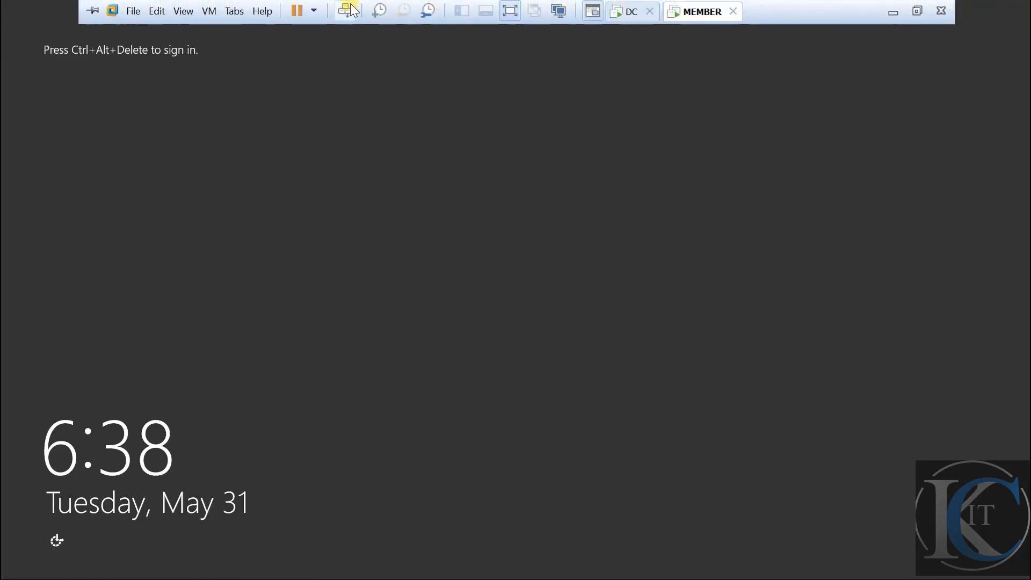
Sign back in through Other user as user1 with its password
left_click(351, 10)
left_click(569, 236)
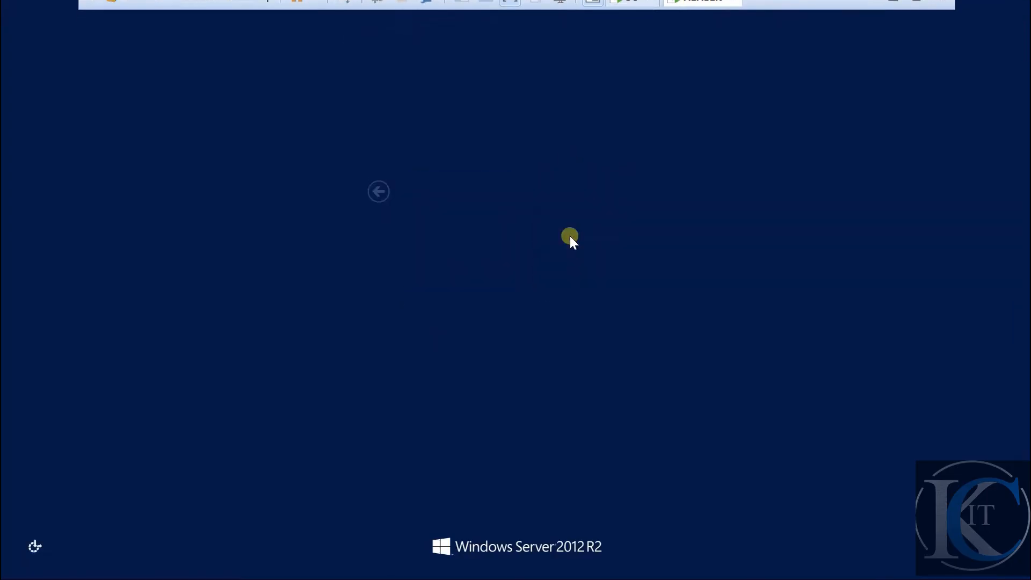
type("user1")
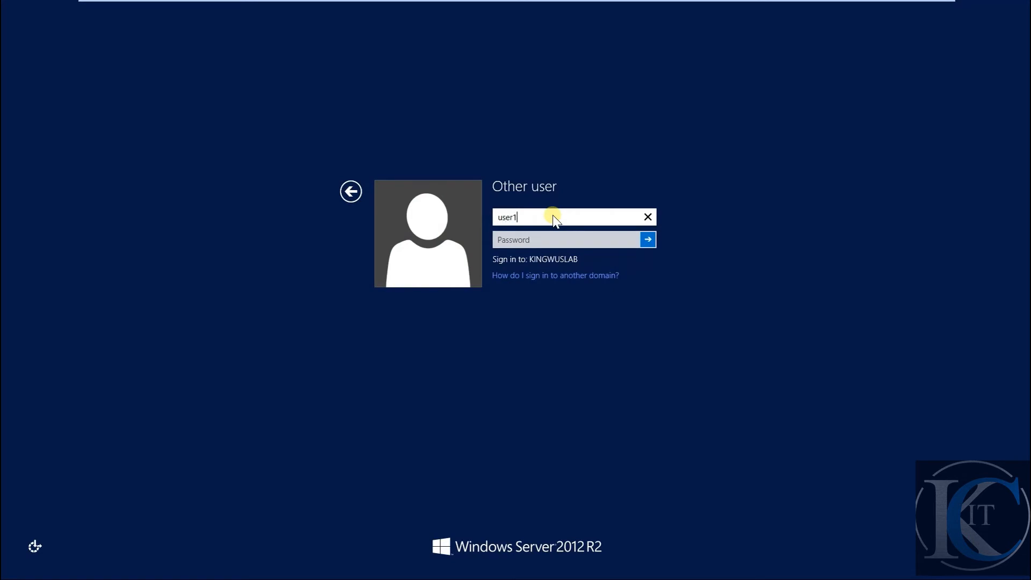
key("Tab")
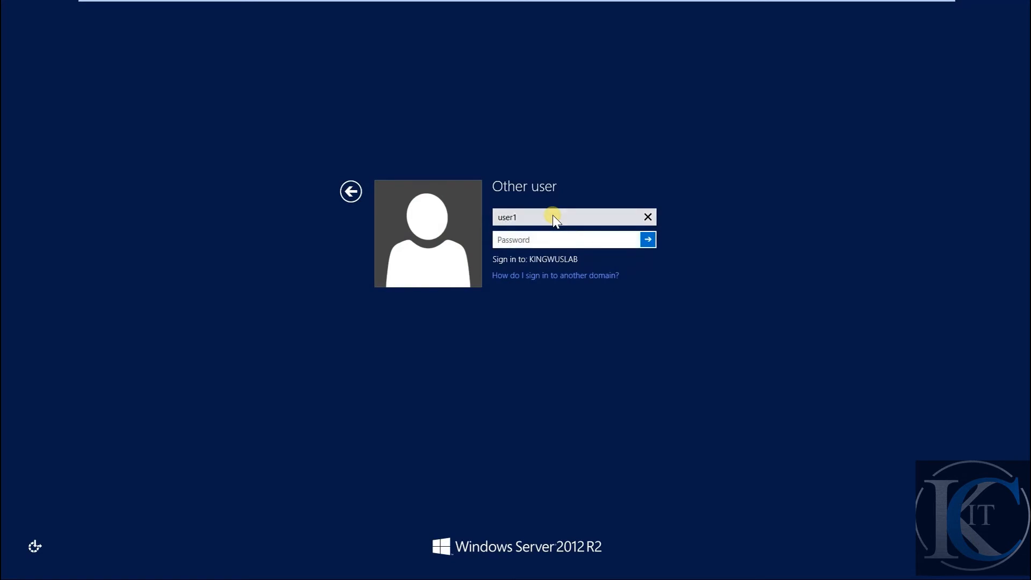
type("•••")
key("BackSpace")
key("BackSpace")
key("BackSpace")
type("••••")
key("Return")
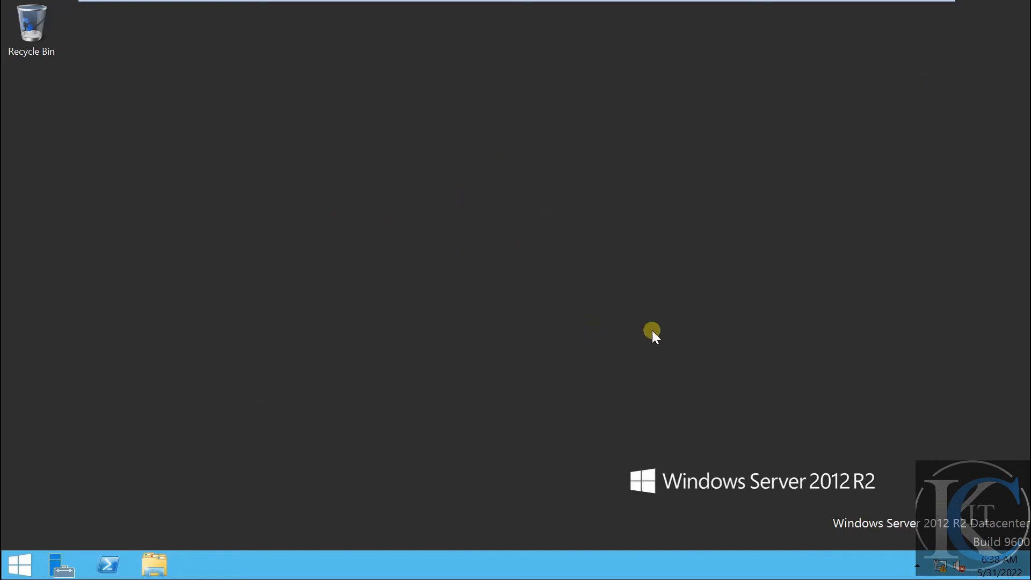
Refresh PC1's desktop, toggle the Start screen, and open the Win+X quick-access menu
right_click(645, 204)
left_click(682, 247)
key("super")
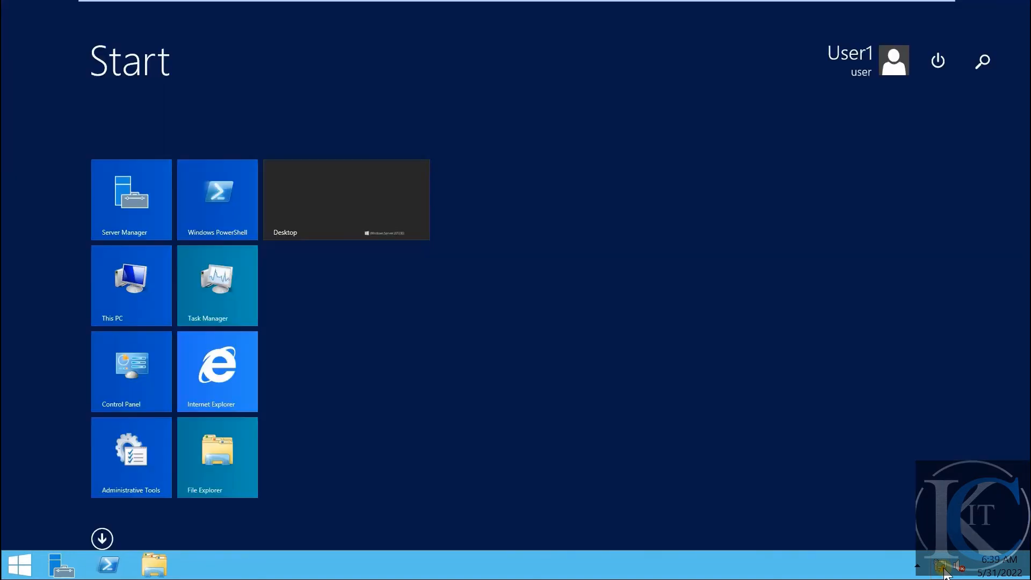
key("super")
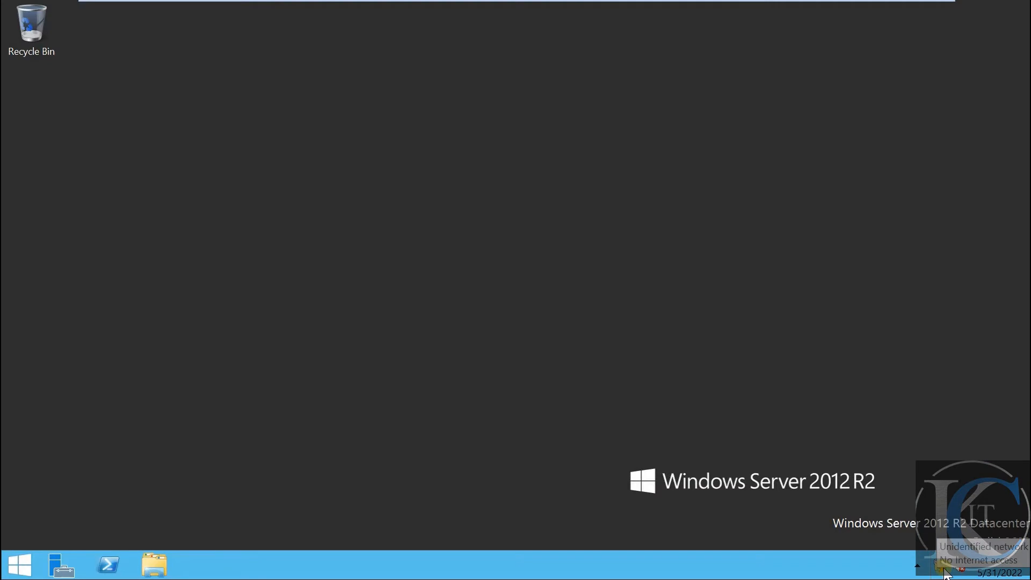
key("super+x")
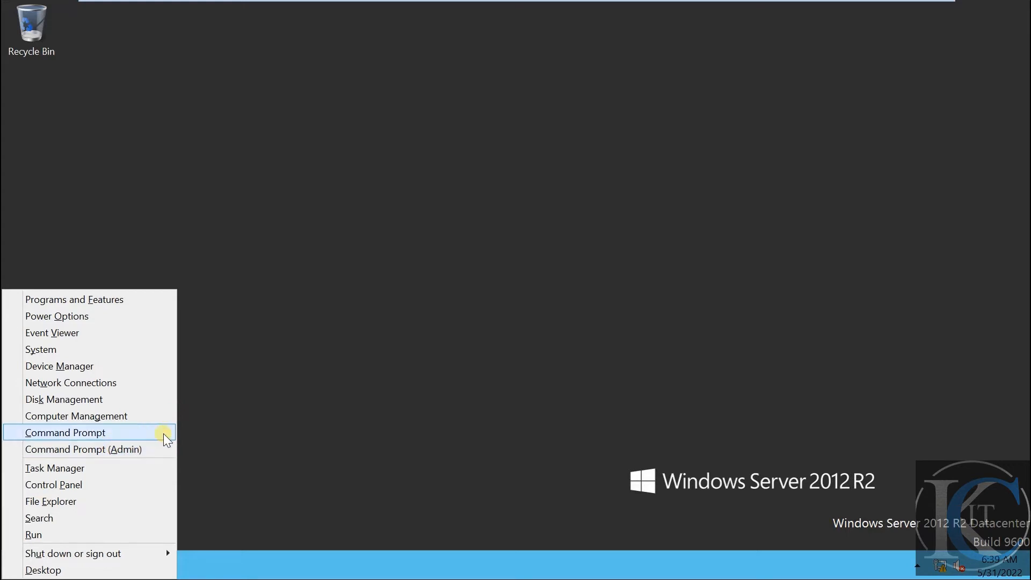
Request an elevated Command Prompt on MEMBER, which demands administrator credentials
left_click(145, 450)
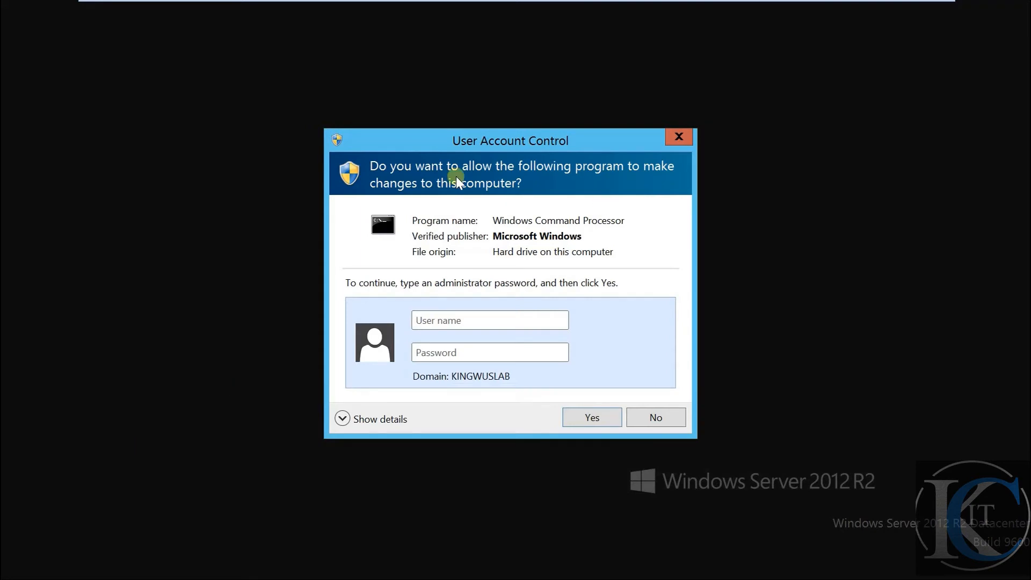
left_click(462, 321)
left_click(479, 375)
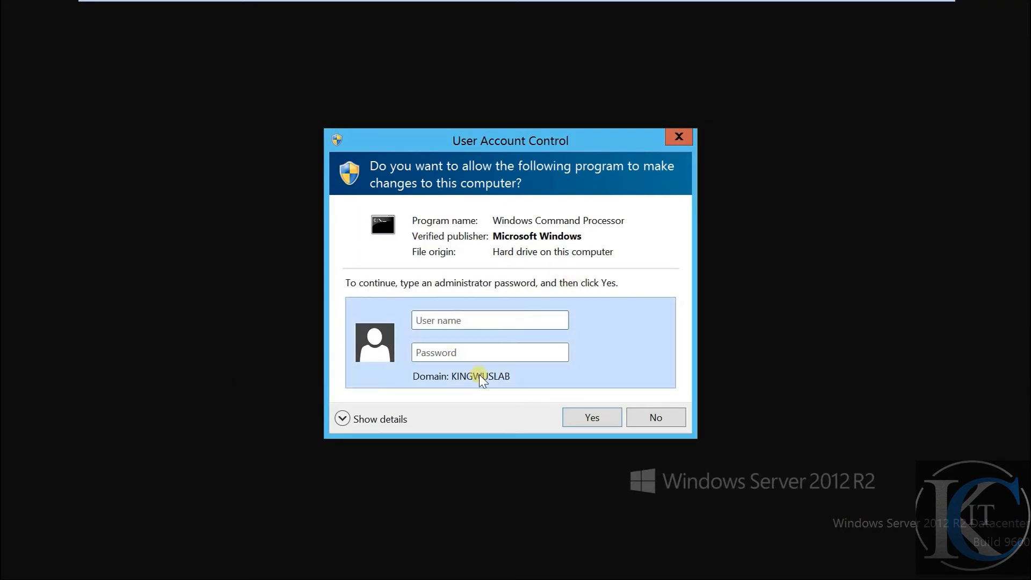
Glance at the DC machine, then decline the Windows Command Processor prompt back on MEMBER
mouse_move(688, 2)
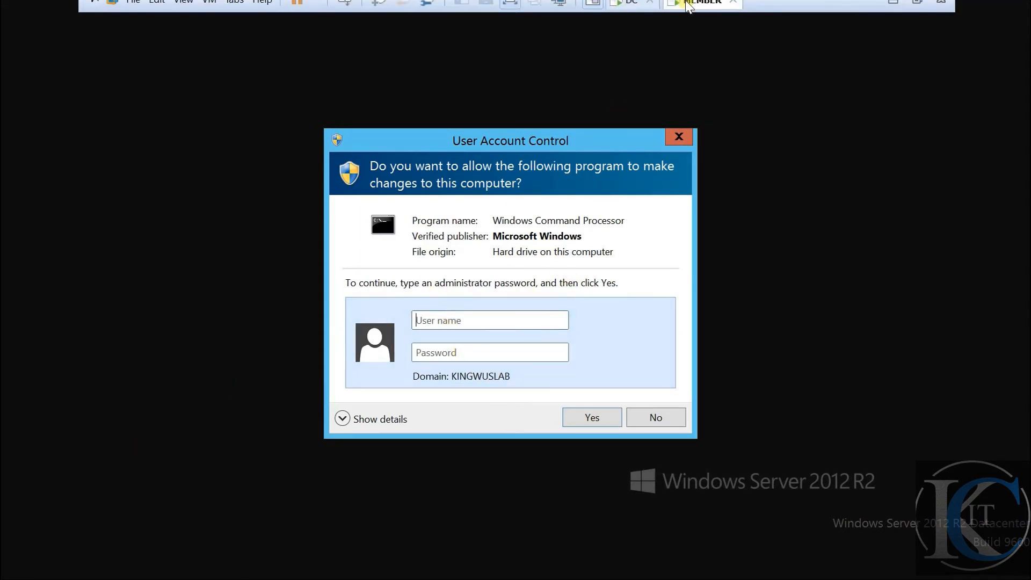
left_click(622, 13)
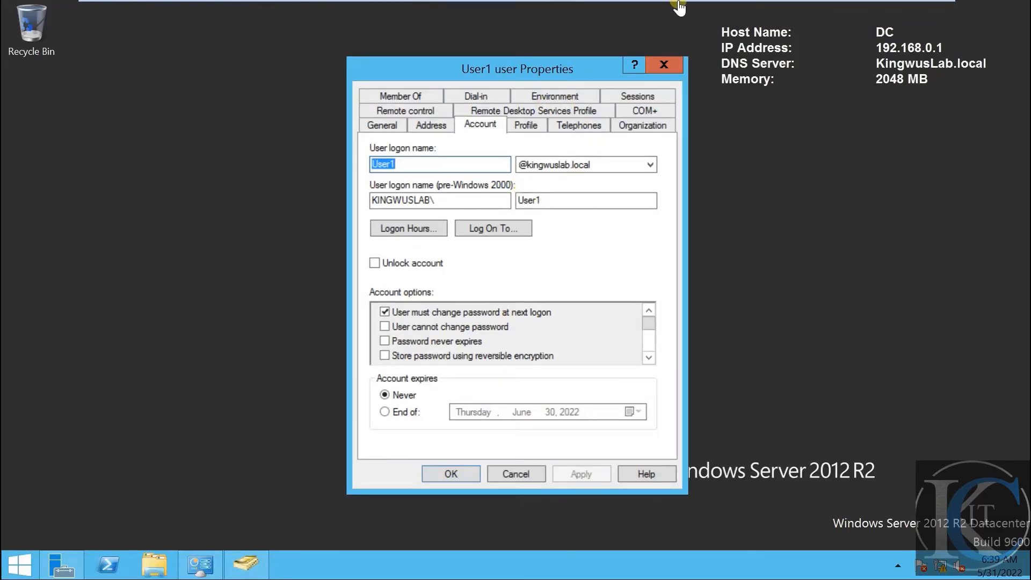
left_click(693, 11)
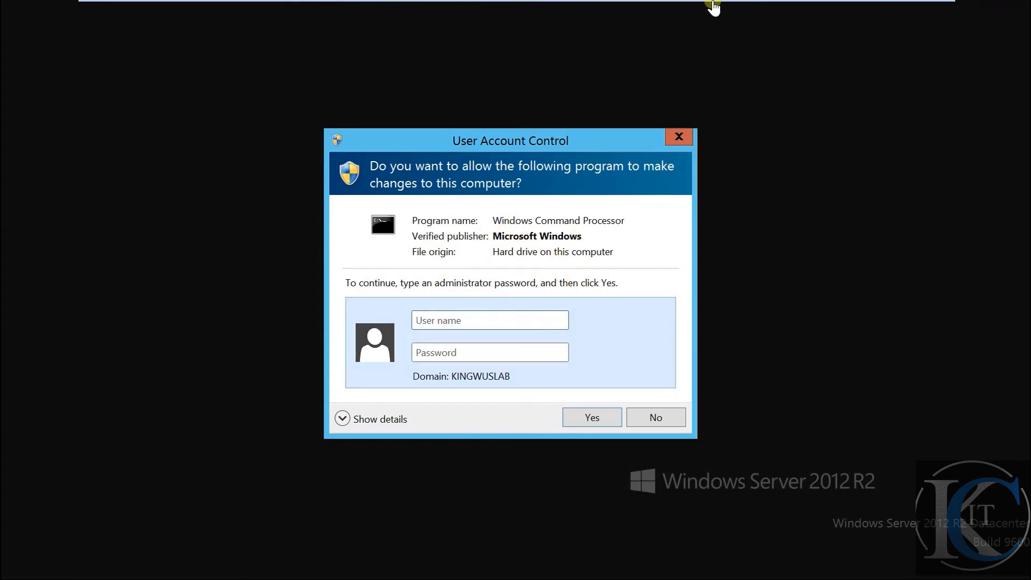
mouse_move(713, 4)
left_click(655, 418)
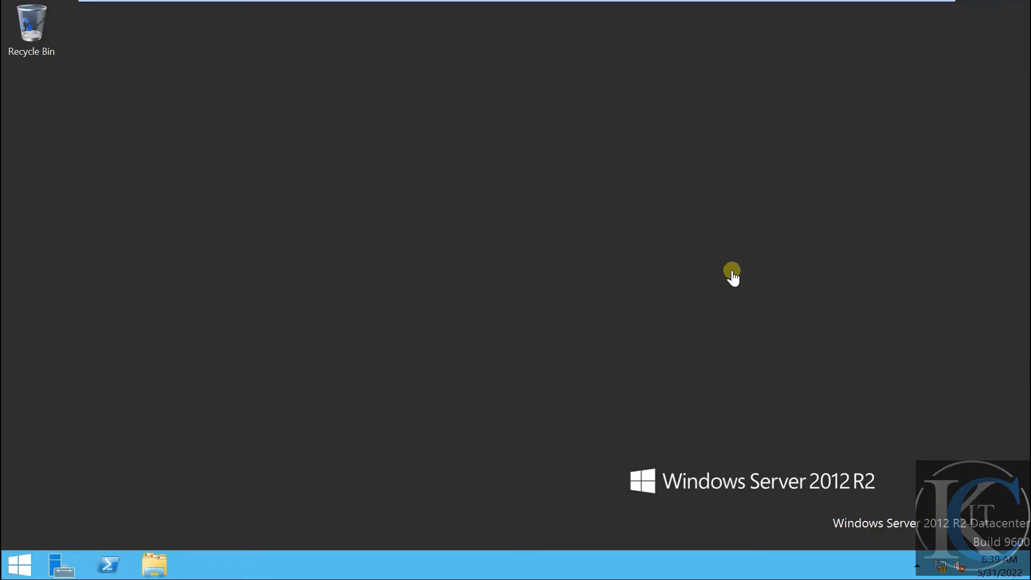
mouse_move(698, 3)
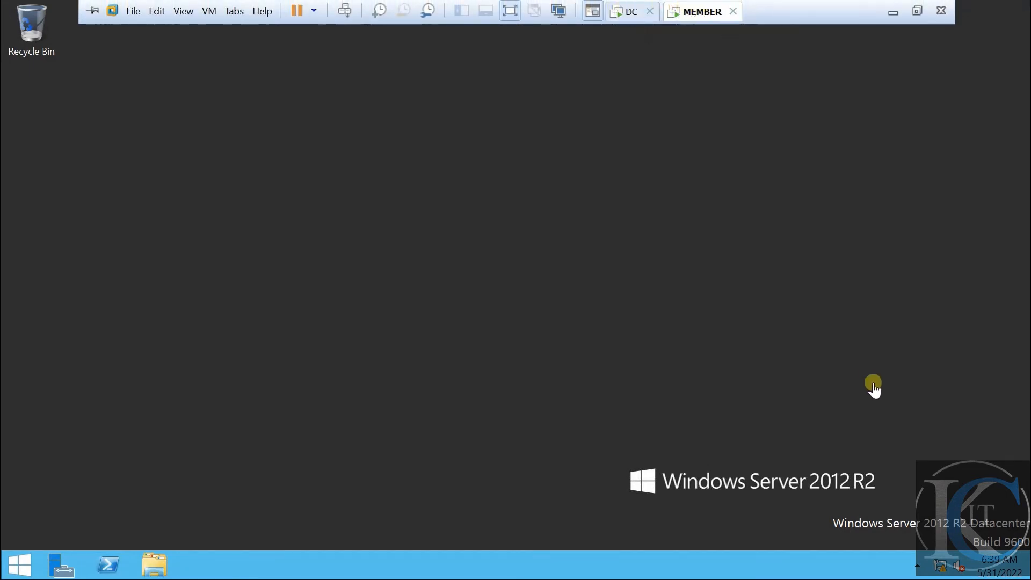
View Ethernet0's details on MEMBER, confirming IPv4 192.168.0.2 and DNS 192.168.0.1
right_click(942, 575)
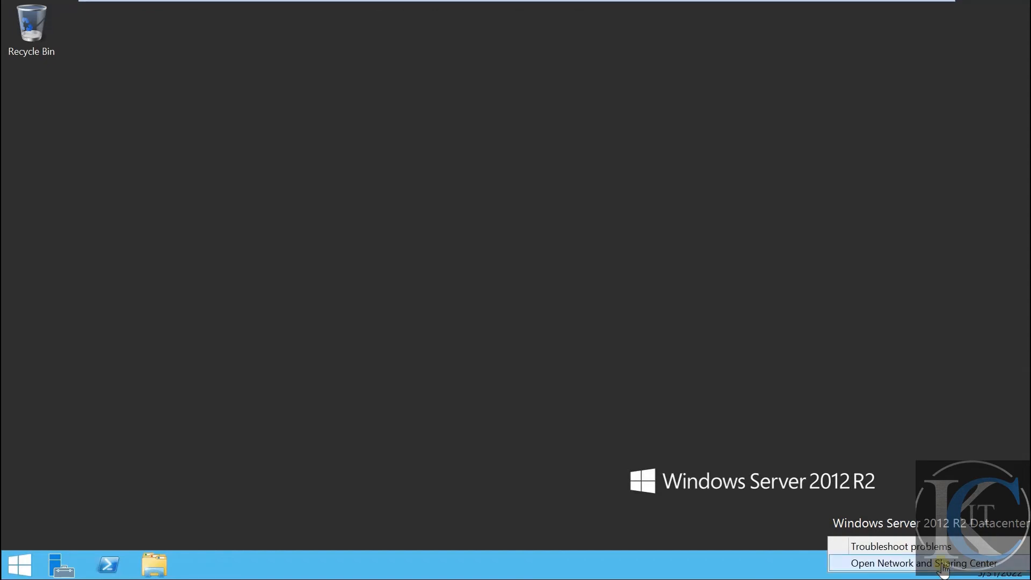
left_click(934, 563)
left_click(272, 200)
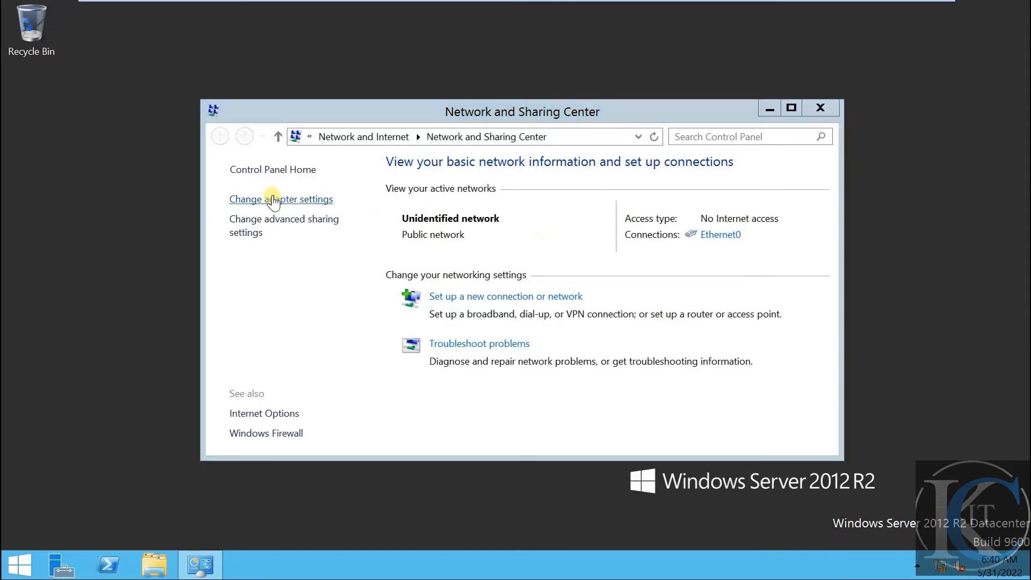
double_click(358, 225)
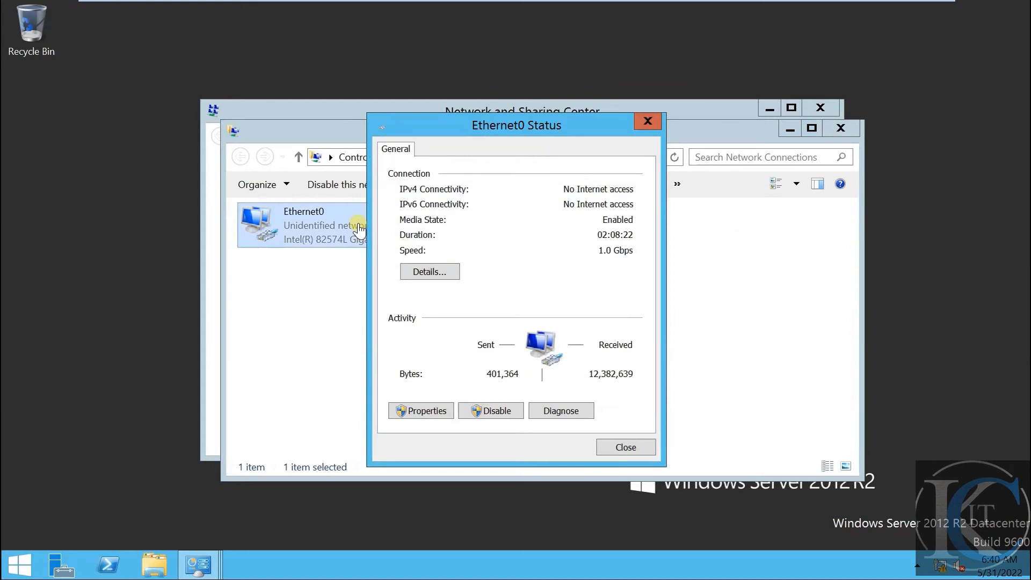
left_click(432, 272)
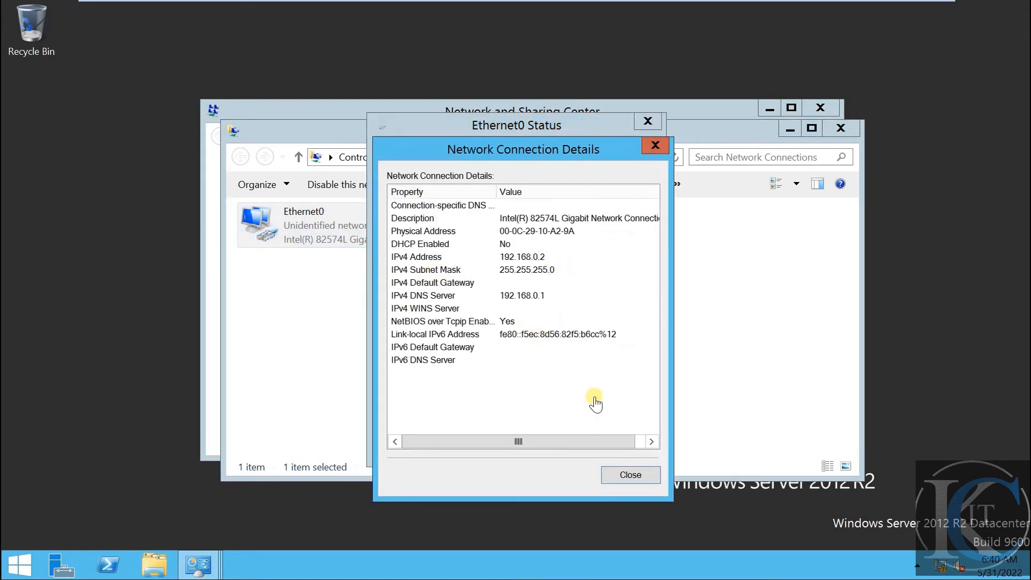
left_click(629, 474)
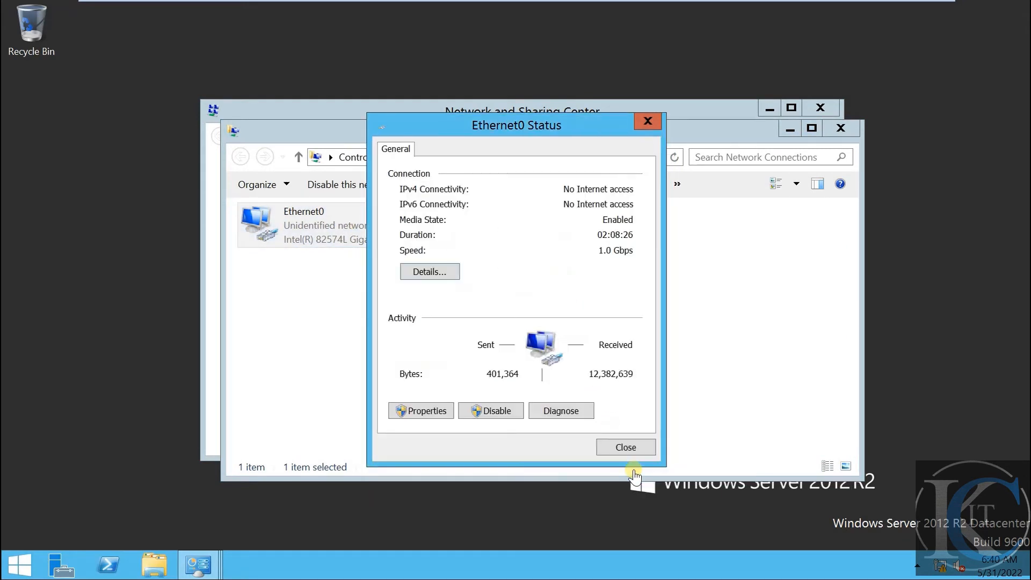
Decline the administrator prompt for Ethernet0's properties and close its status window
left_click(447, 412)
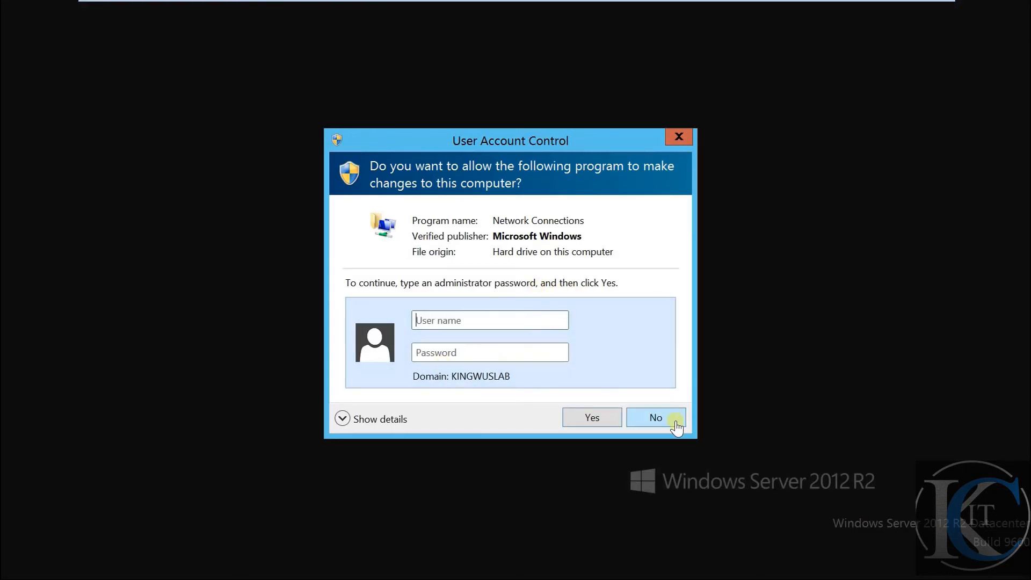
left_click(665, 424)
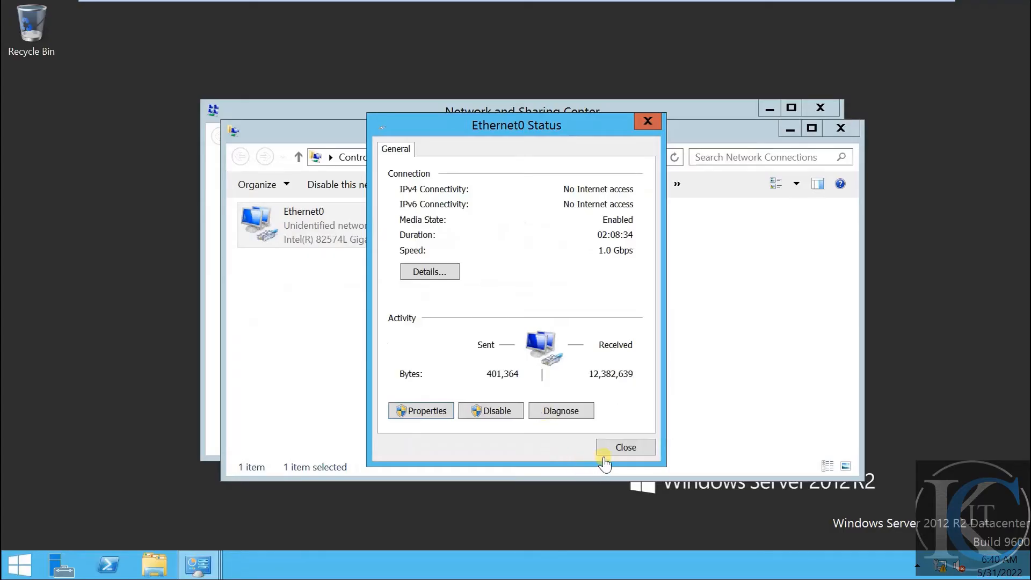
left_click(626, 446)
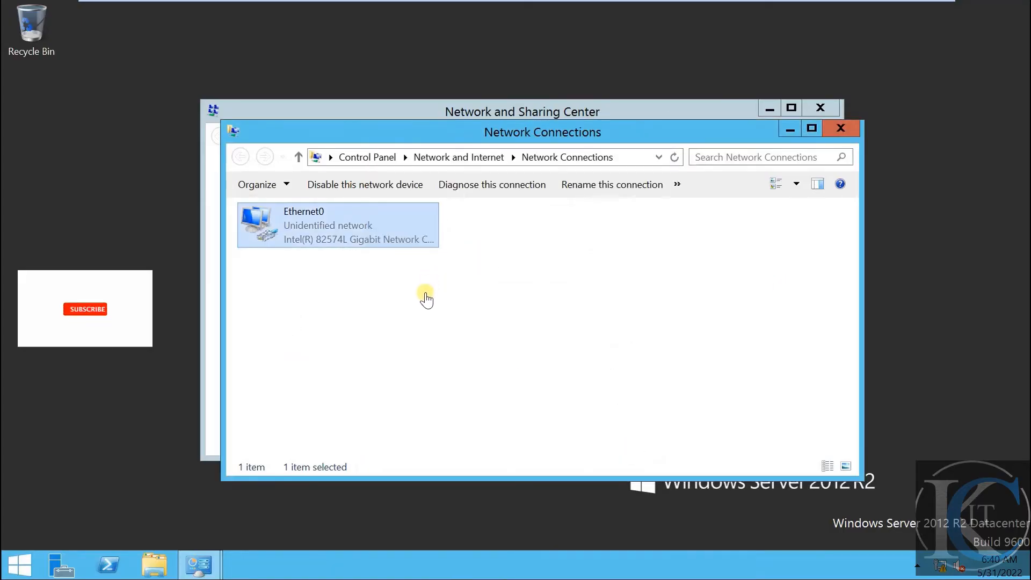
left_click(424, 297)
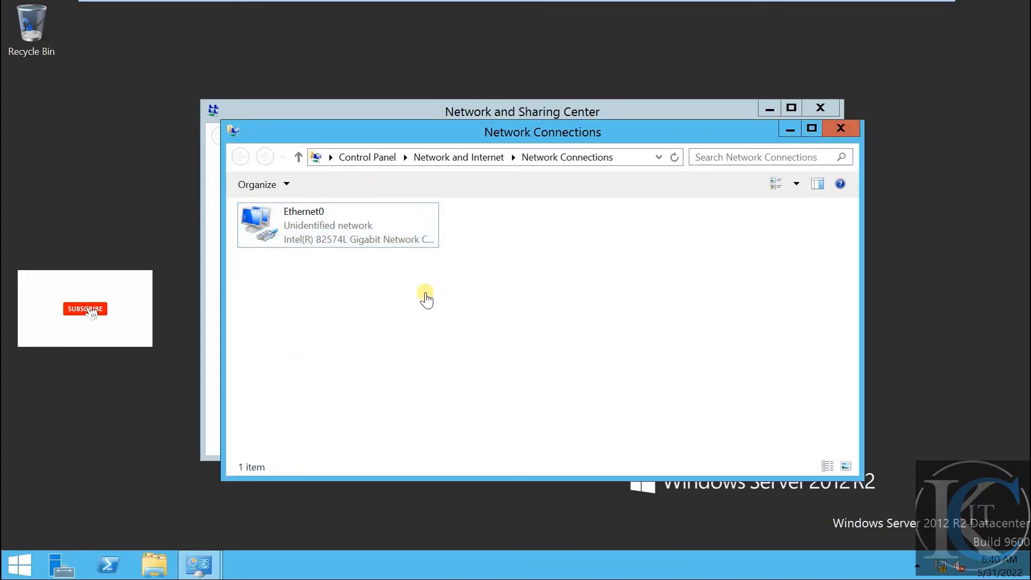
Close Network Connections and Network and Sharing Center on MEMBER, then switch to the DC
left_click(853, 131)
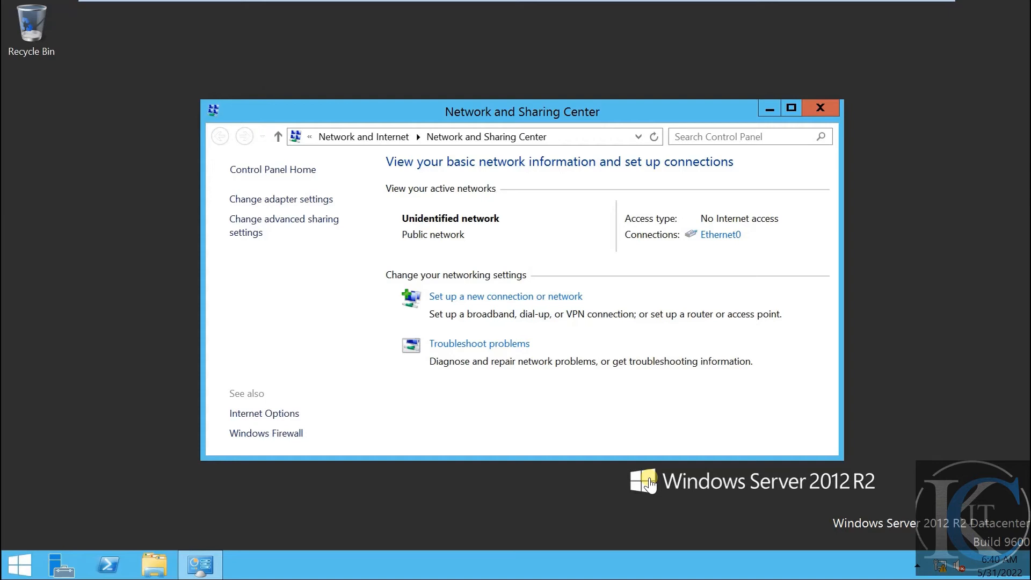
mouse_move(651, 4)
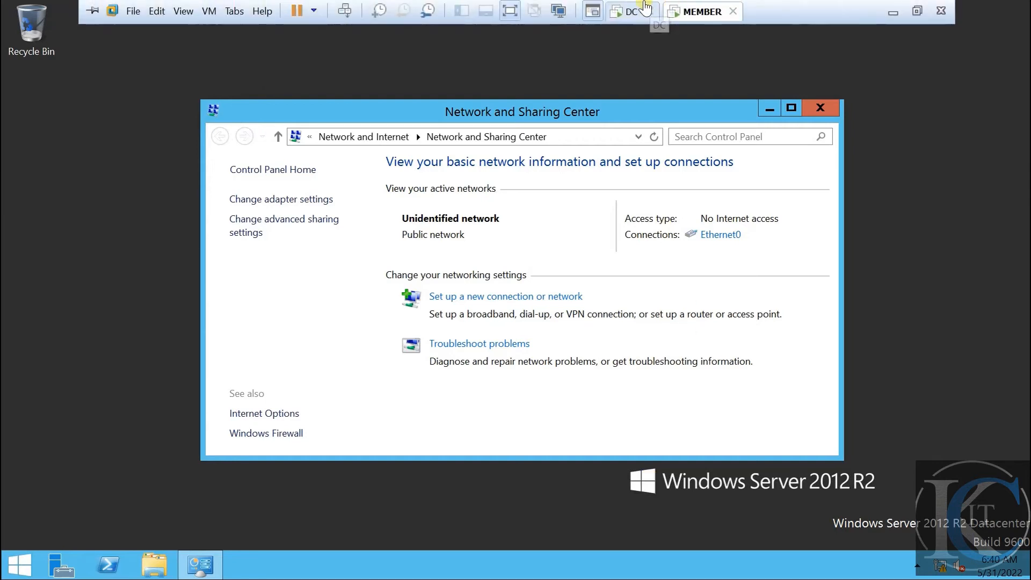
left_click(832, 109)
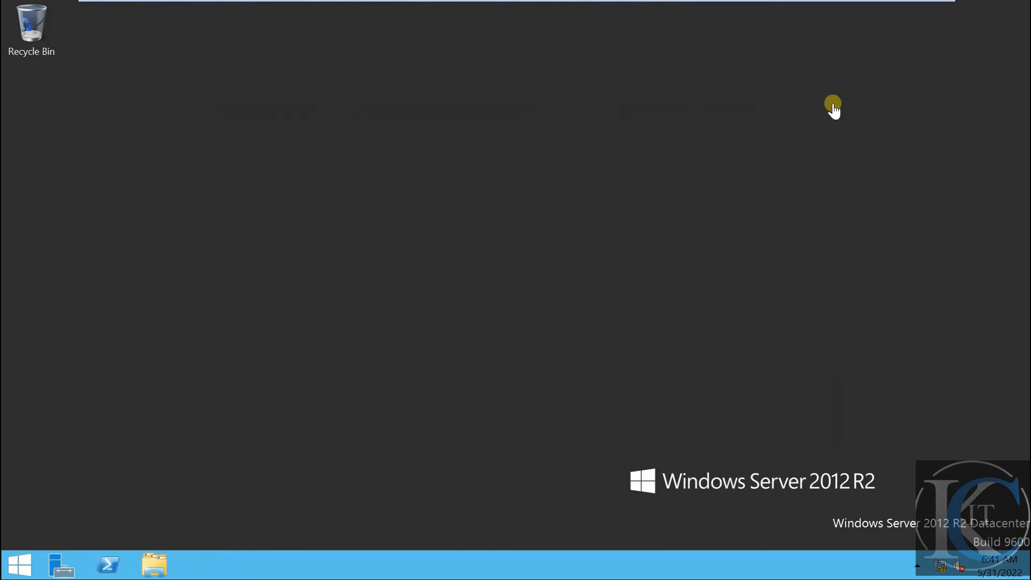
left_click(625, 16)
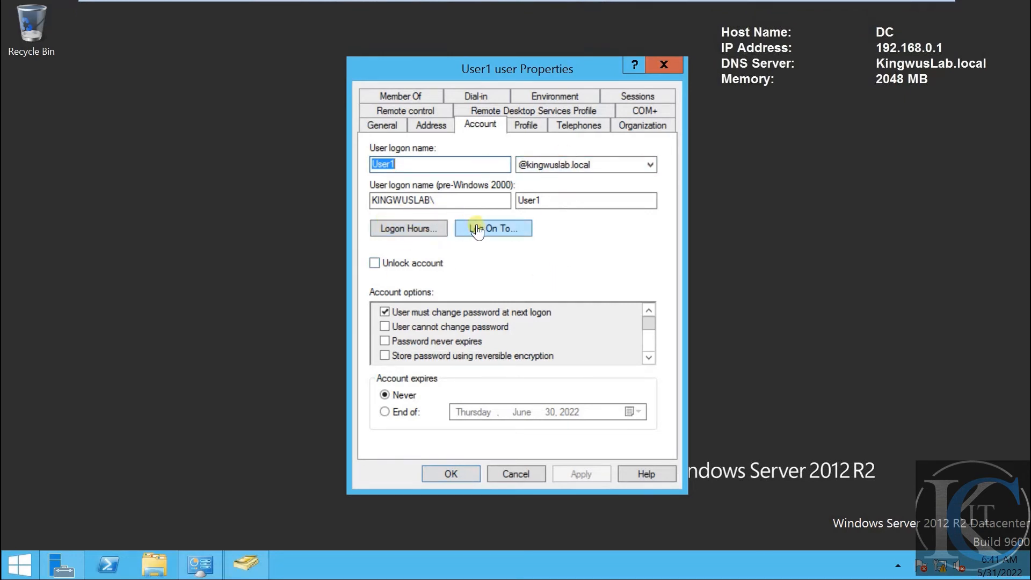
In User1's Logon Hours, mark all of Sunday and Saturday as Logon Denied
left_click(411, 230)
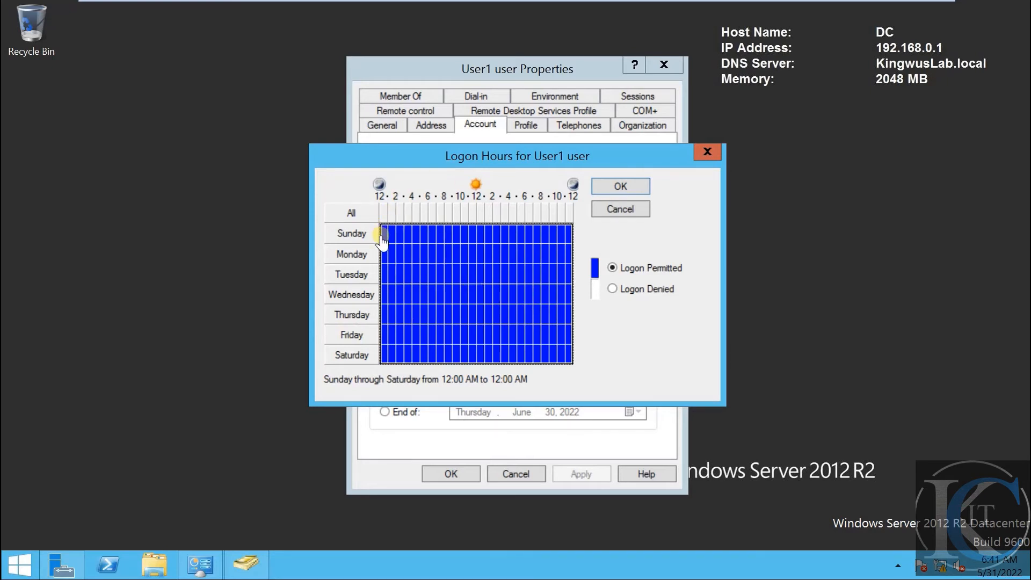
left_click_drag(384, 241, 570, 246)
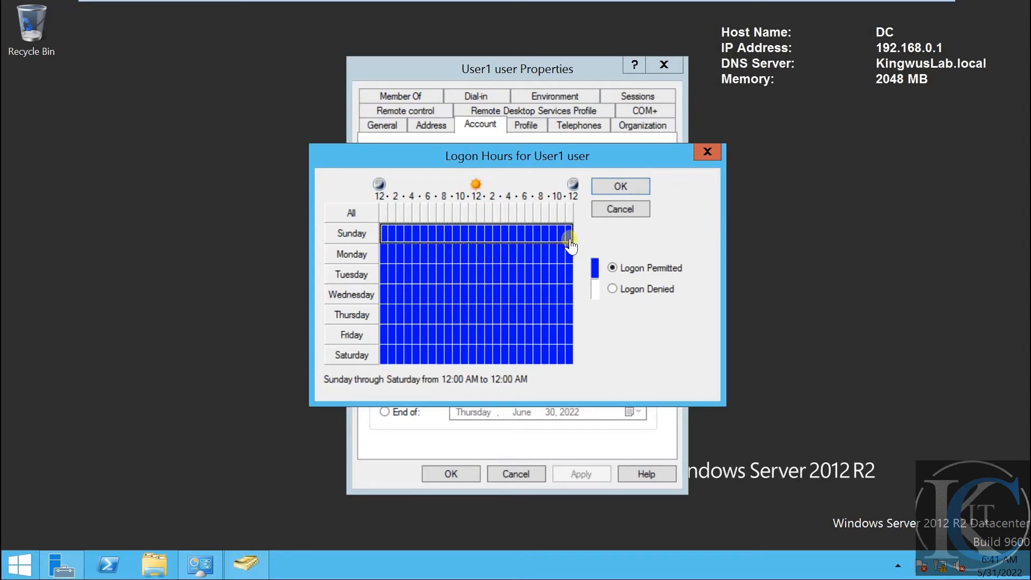
left_click(612, 289)
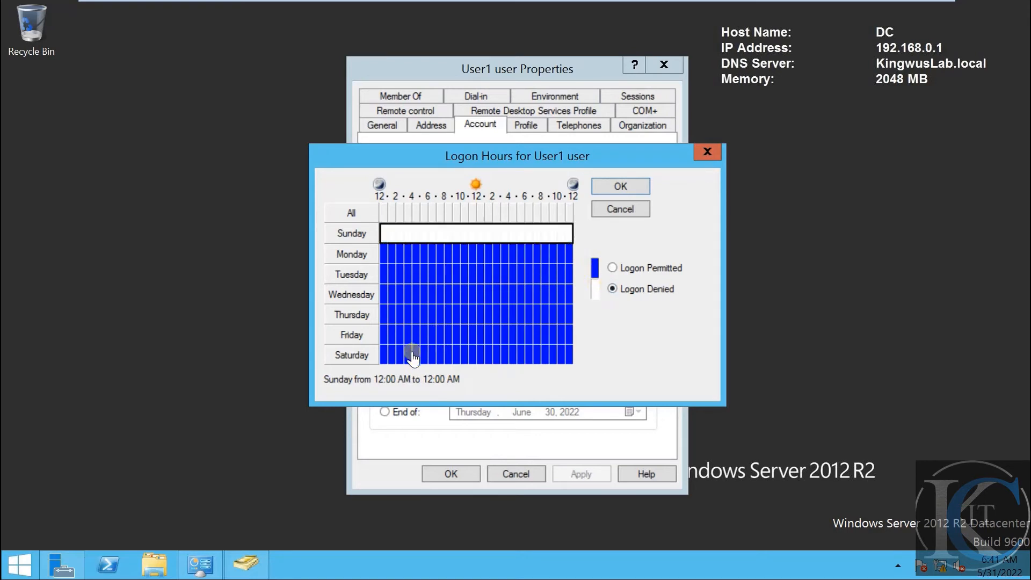
left_click(384, 350)
left_click_drag(384, 350, 585, 355)
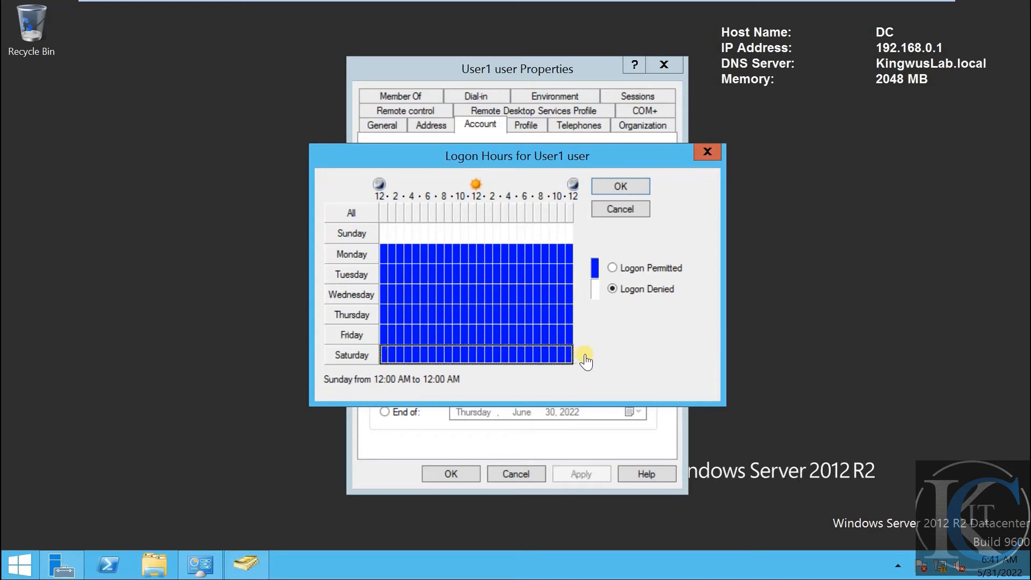
left_click(612, 267)
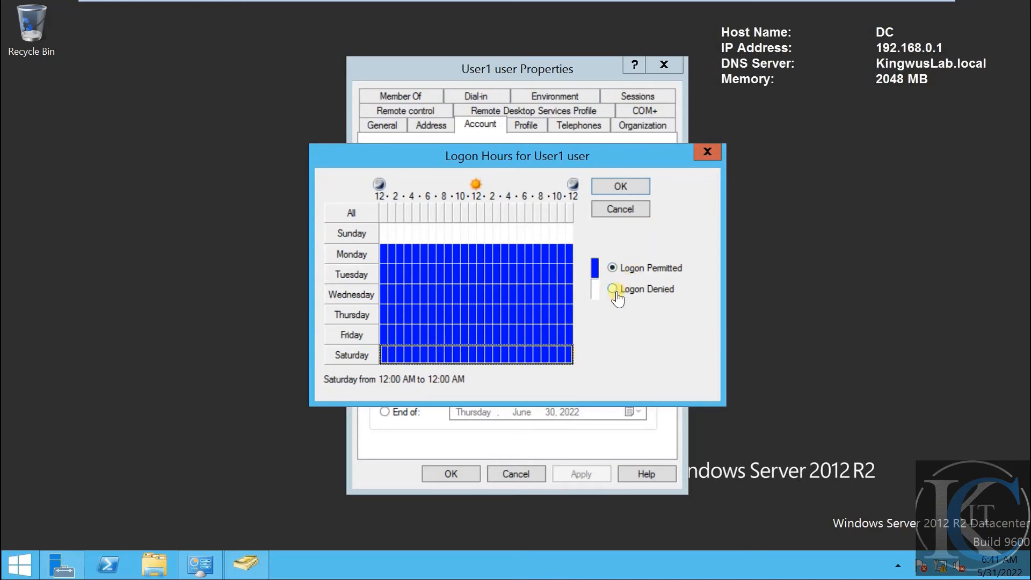
left_click(613, 289)
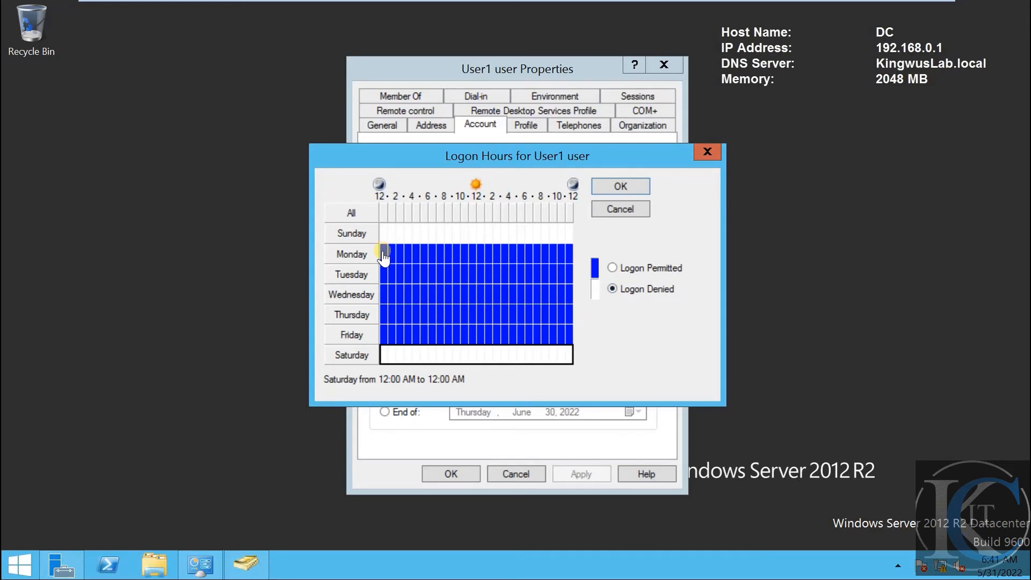
left_click_drag(384, 256, 442, 339)
Deny weekday logon before 8 AM and after 5 PM, then confirm and apply the Mon–Fri 8–5 schedule
left_click(612, 289)
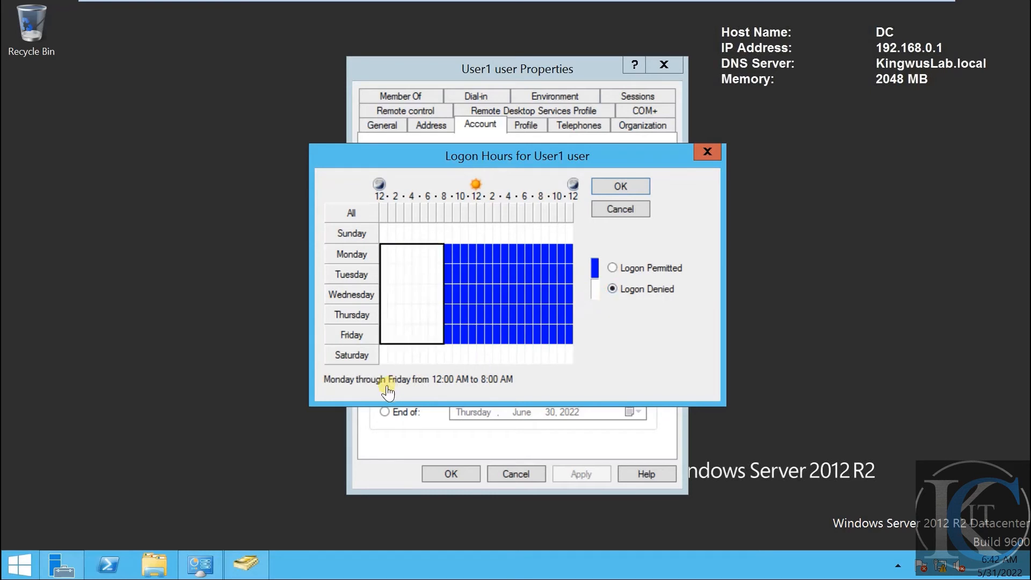
left_click(449, 337)
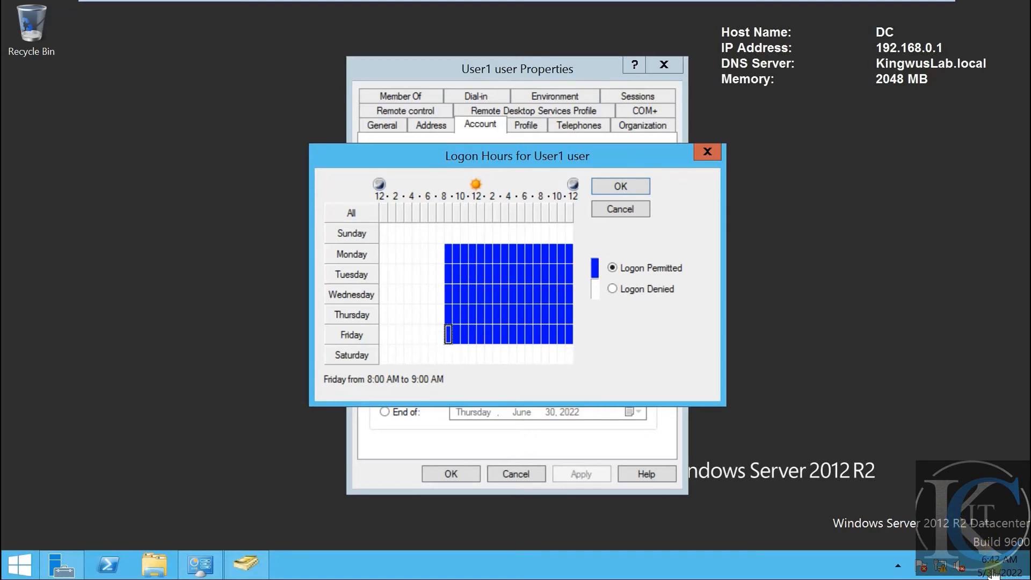
mouse_move(1018, 567)
left_click_drag(522, 251, 574, 347)
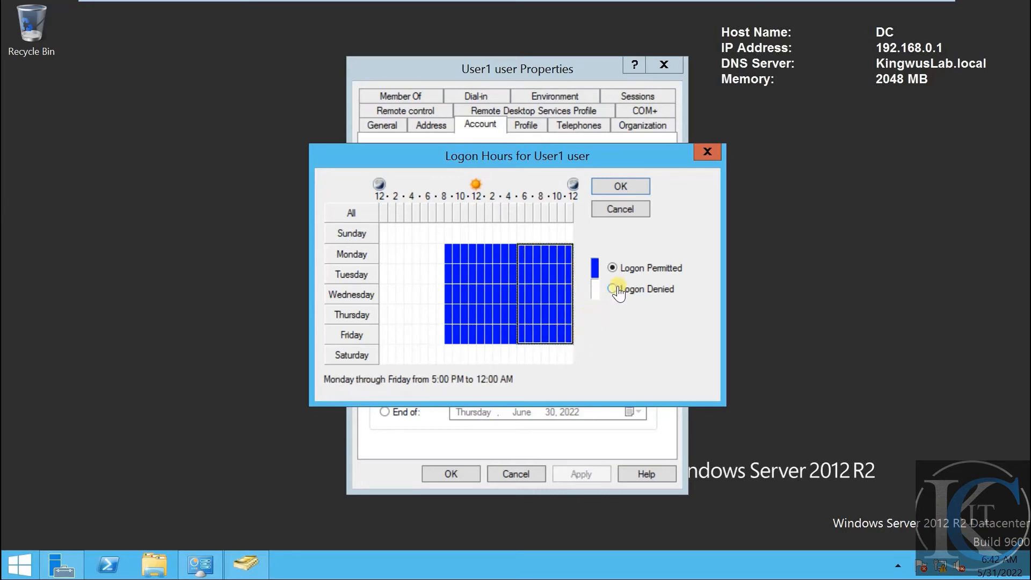
left_click(615, 290)
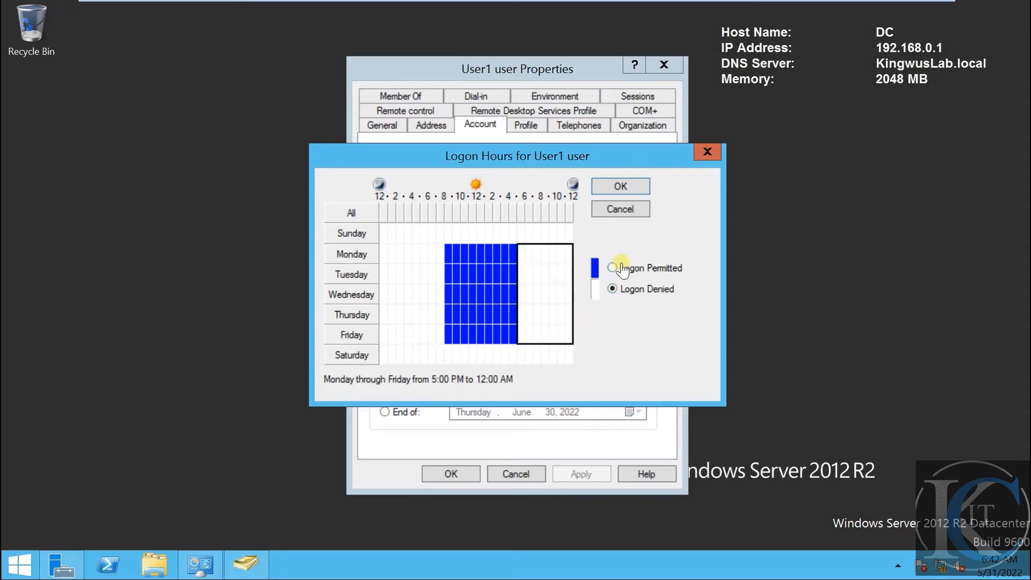
left_click(512, 335)
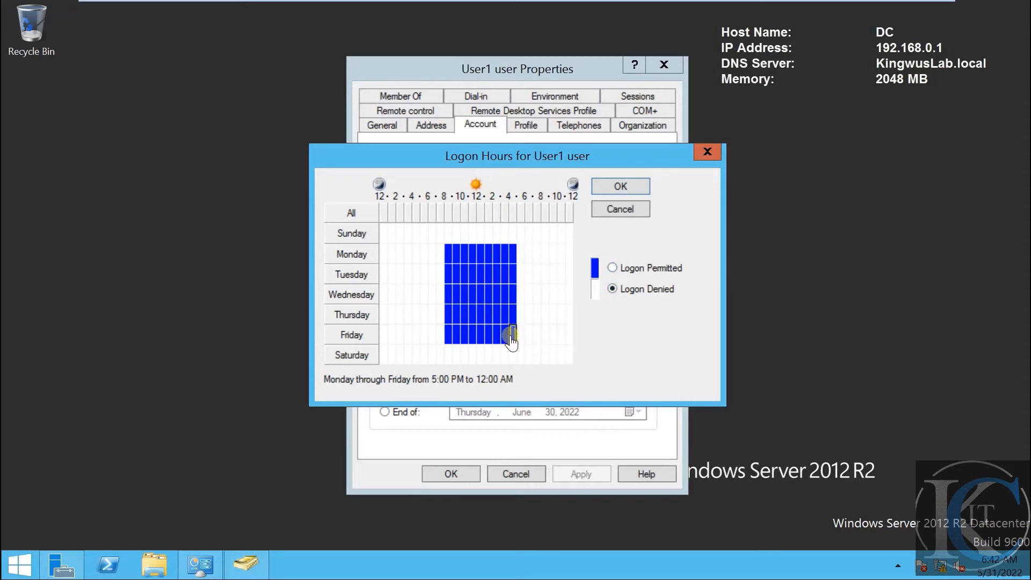
left_click(513, 252)
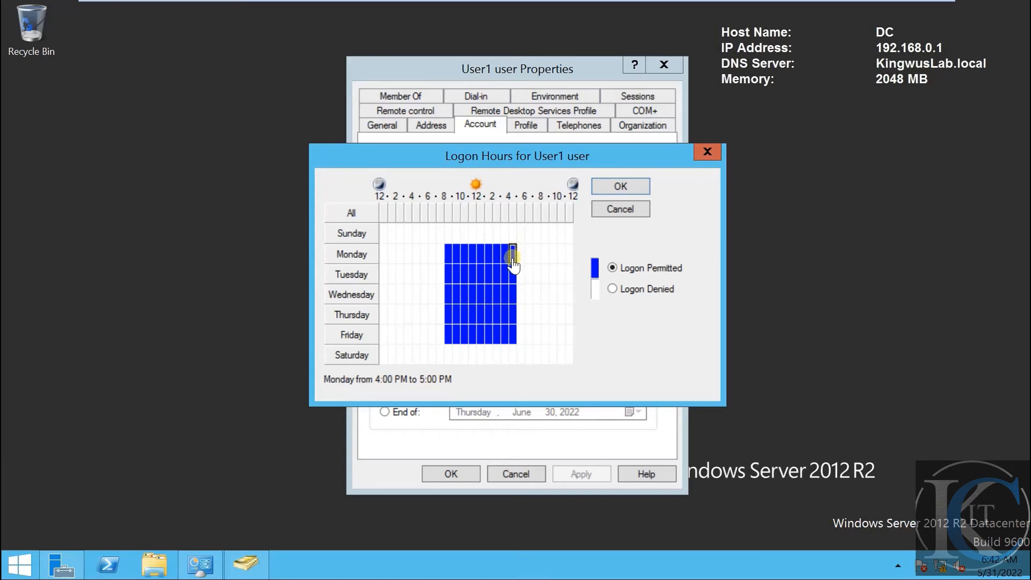
left_click(445, 339)
left_click(512, 340)
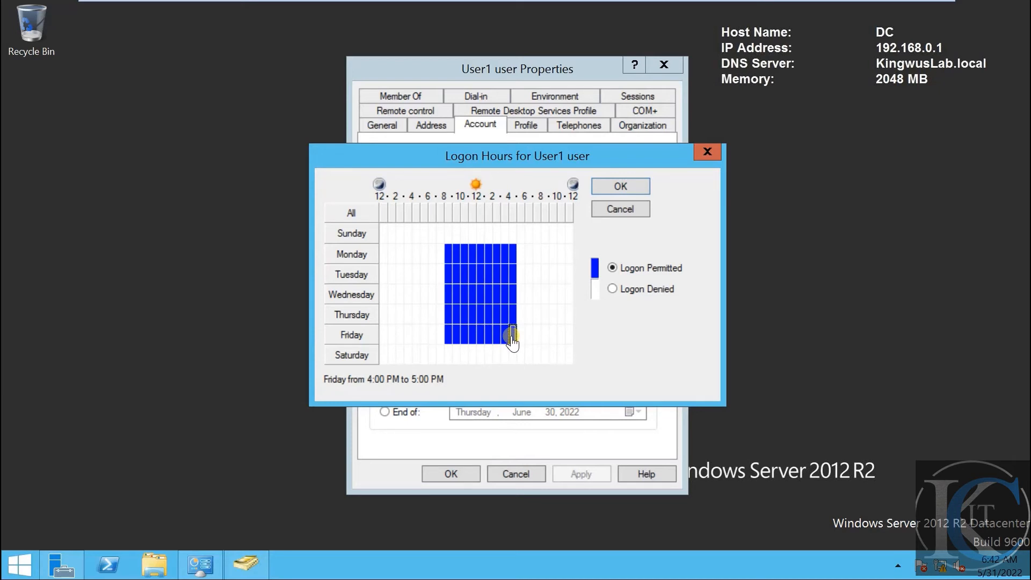
left_click(447, 339)
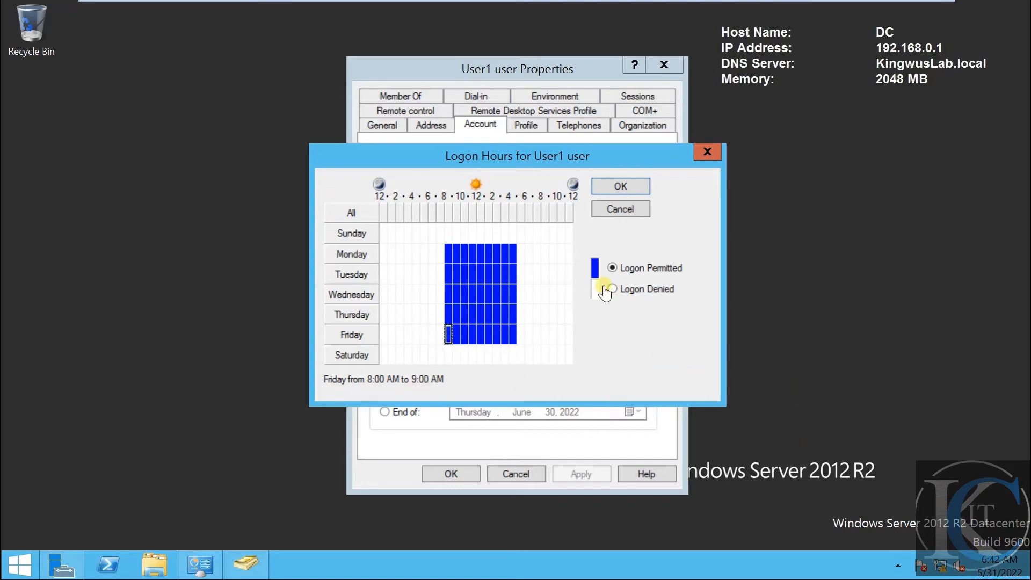
left_click(621, 187)
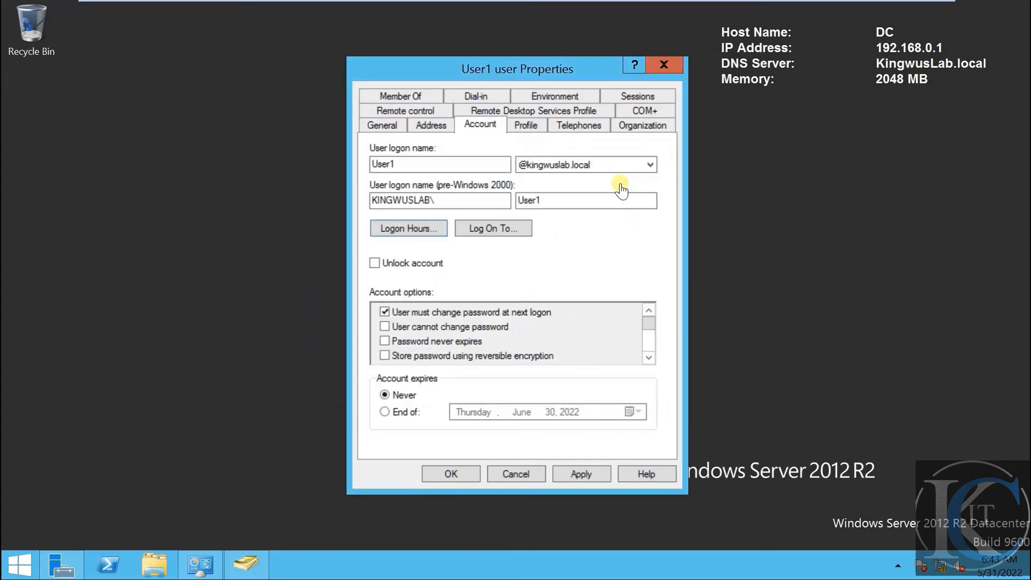
left_click(580, 474)
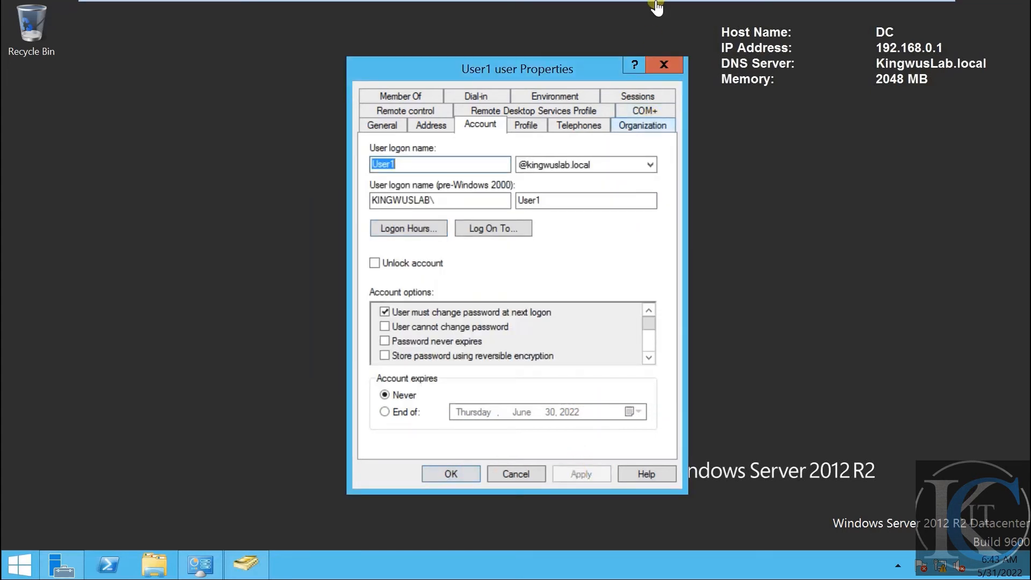
Switch to the MEMBER machine and sign out via Ctrl+Alt+Del
mouse_move(646, 8)
left_click(690, 12)
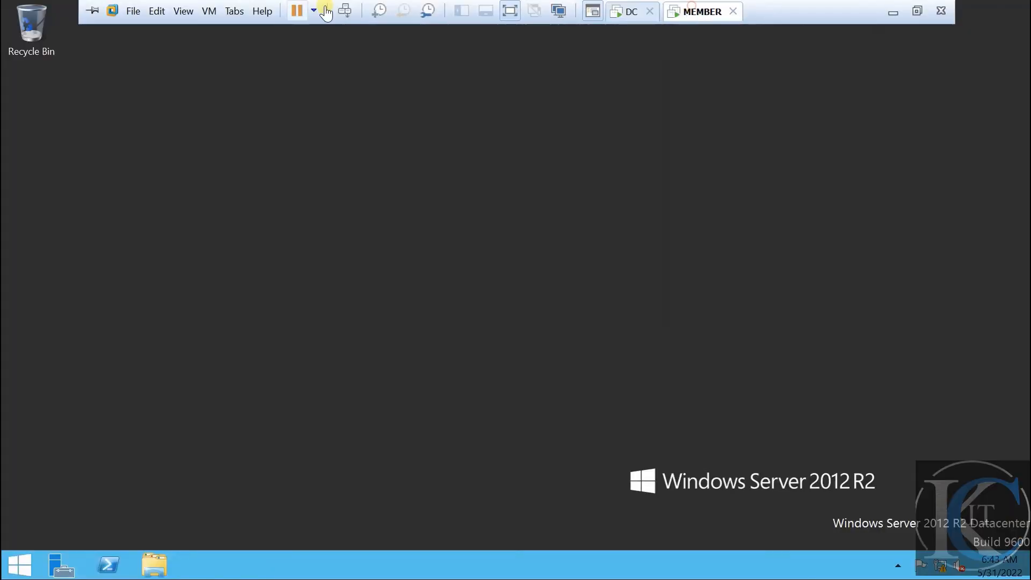
left_click(346, 11)
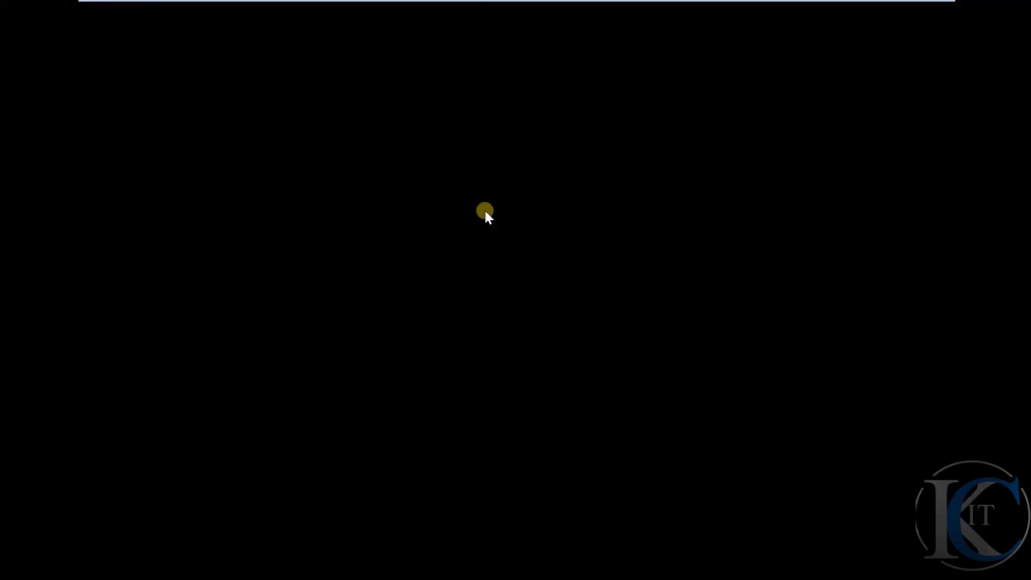
Attempt to sign in as User1 with the account password, which is refused for time restrictions
mouse_move(510, 5)
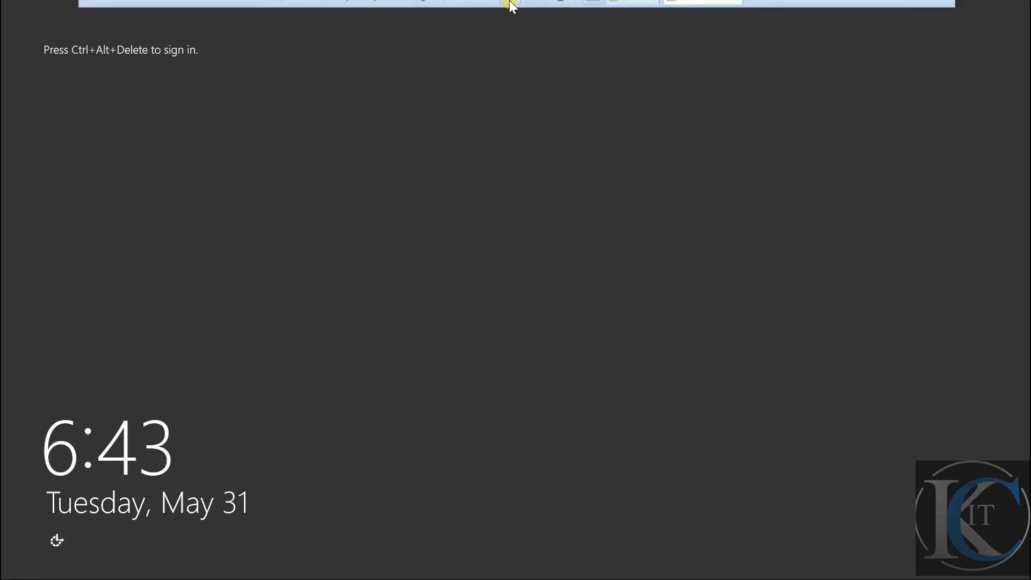
left_click(343, 12)
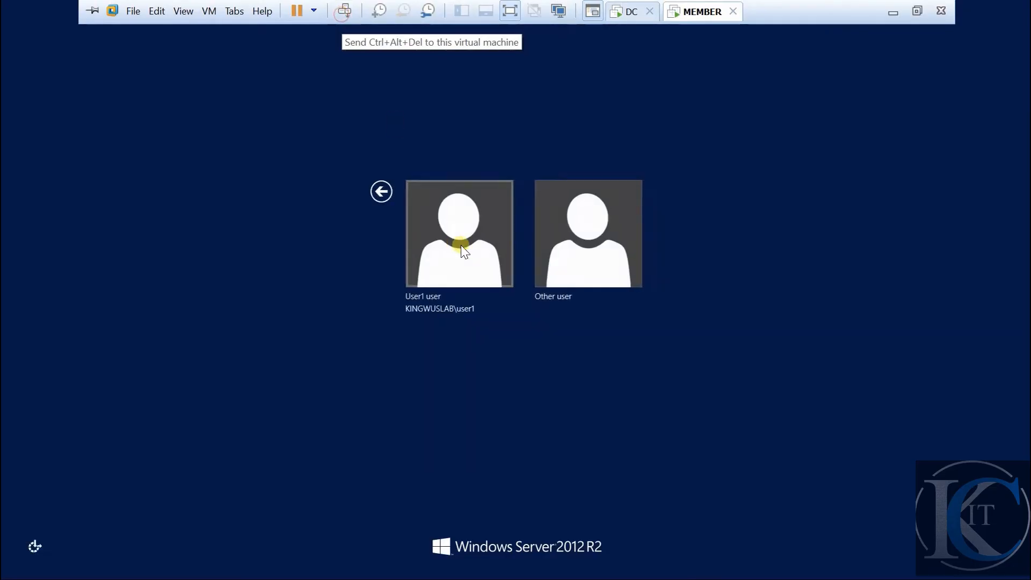
left_click(493, 241)
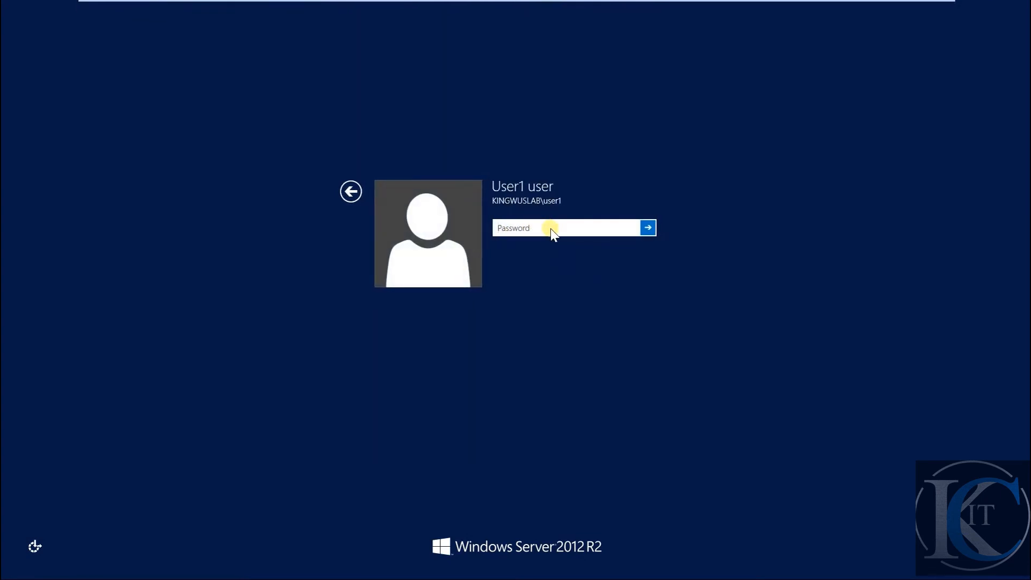
type("•••")
key("Return")
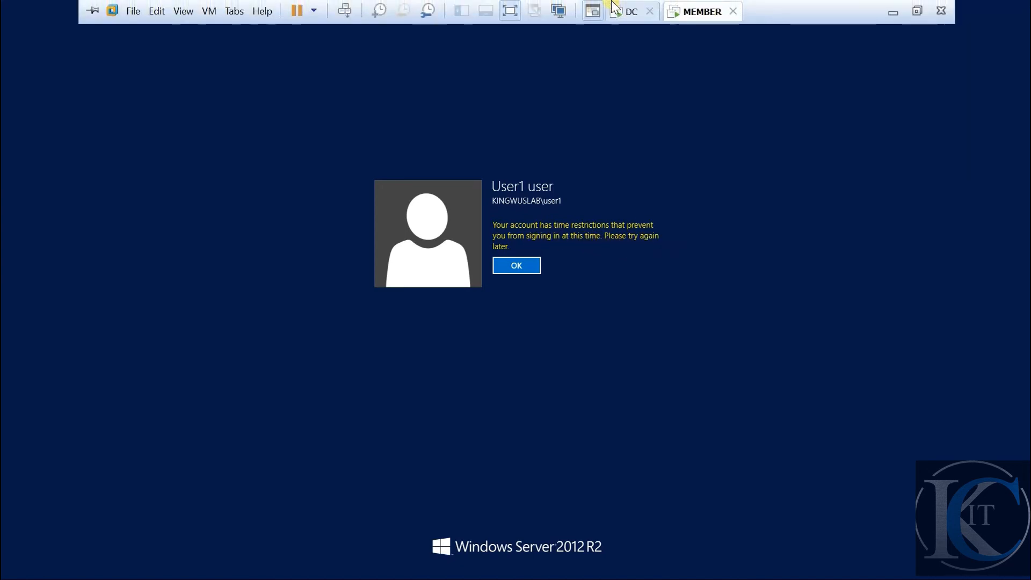
On the DC, set Monday–Friday 12 AM–8 AM to Logon Permitted for User1 and apply
left_click(633, 11)
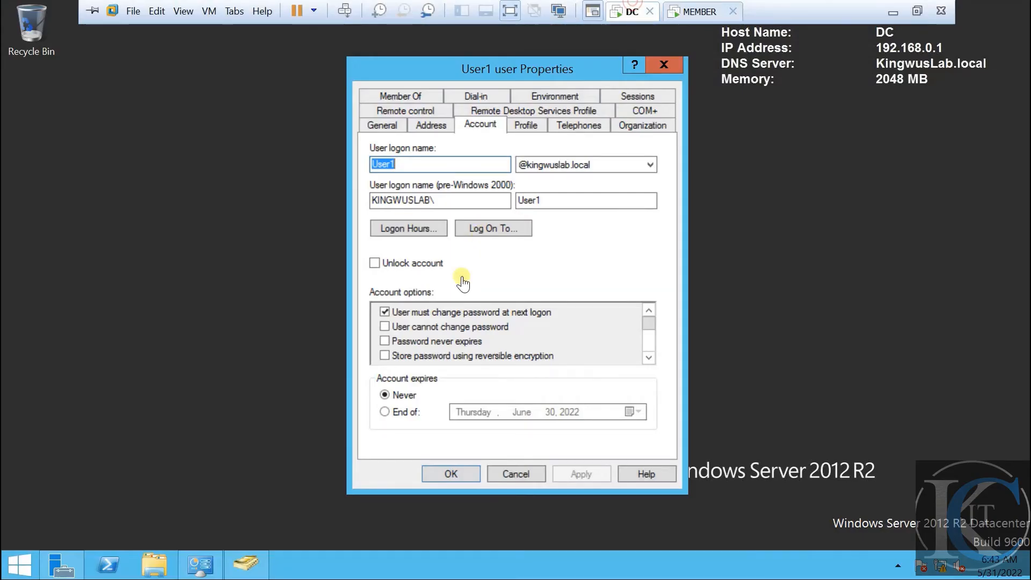
left_click(418, 228)
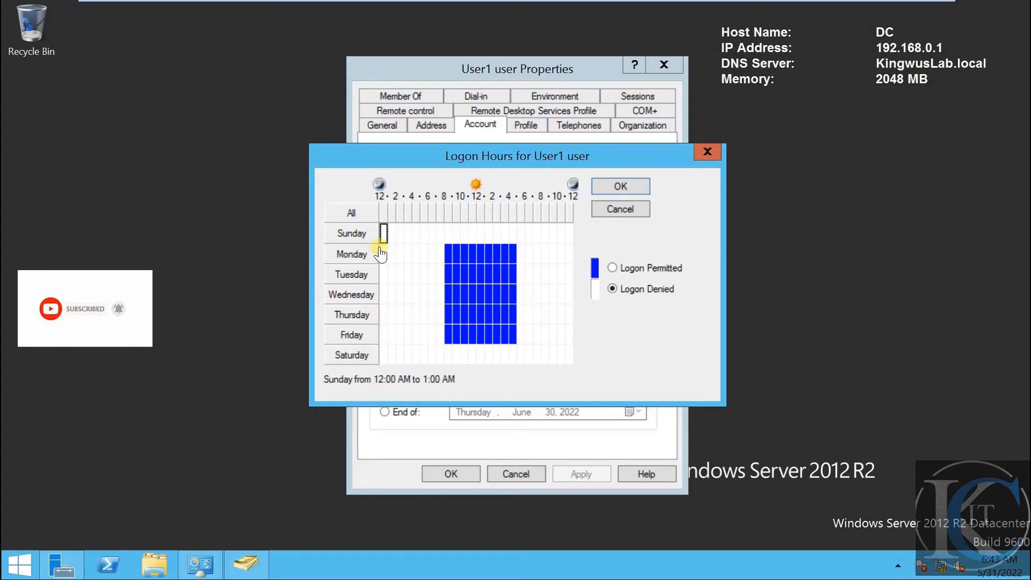
left_click_drag(382, 249, 442, 337)
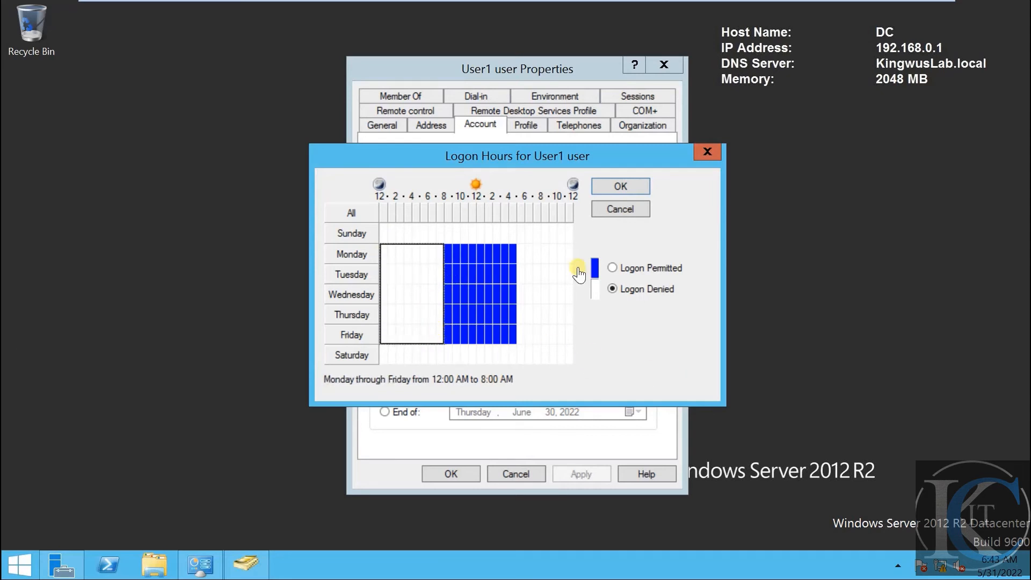
left_click(613, 268)
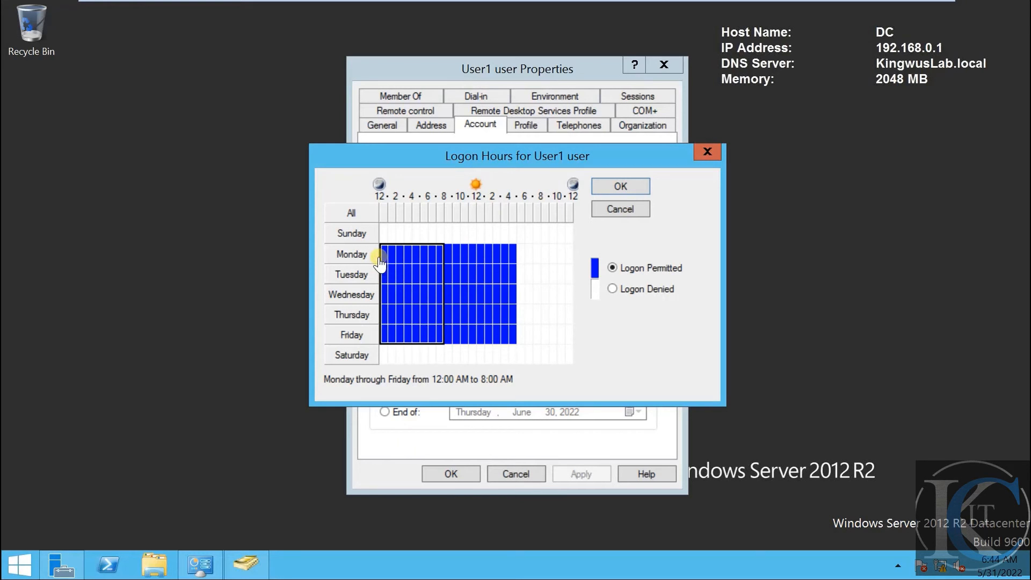
left_click(513, 335)
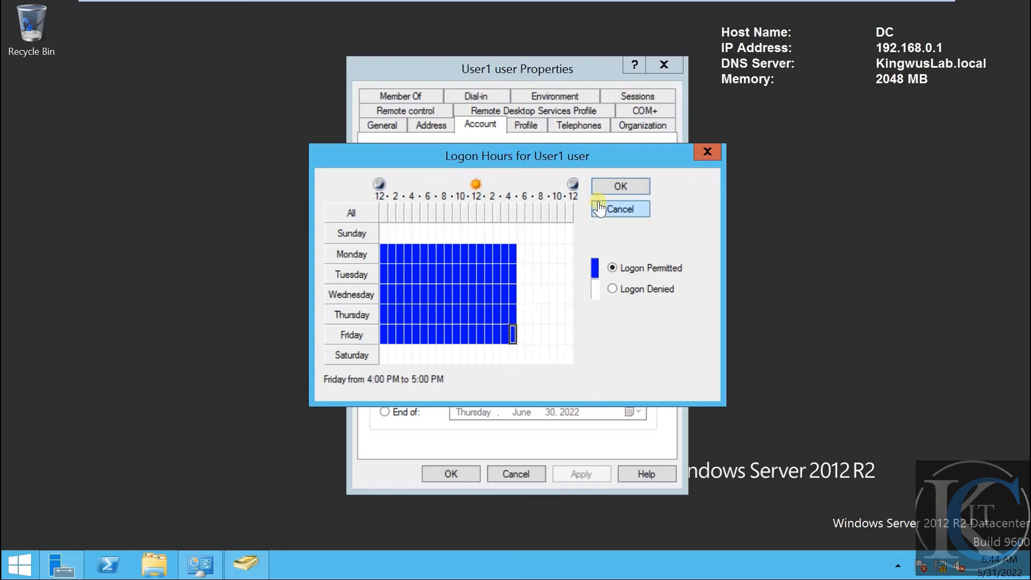
left_click(618, 188)
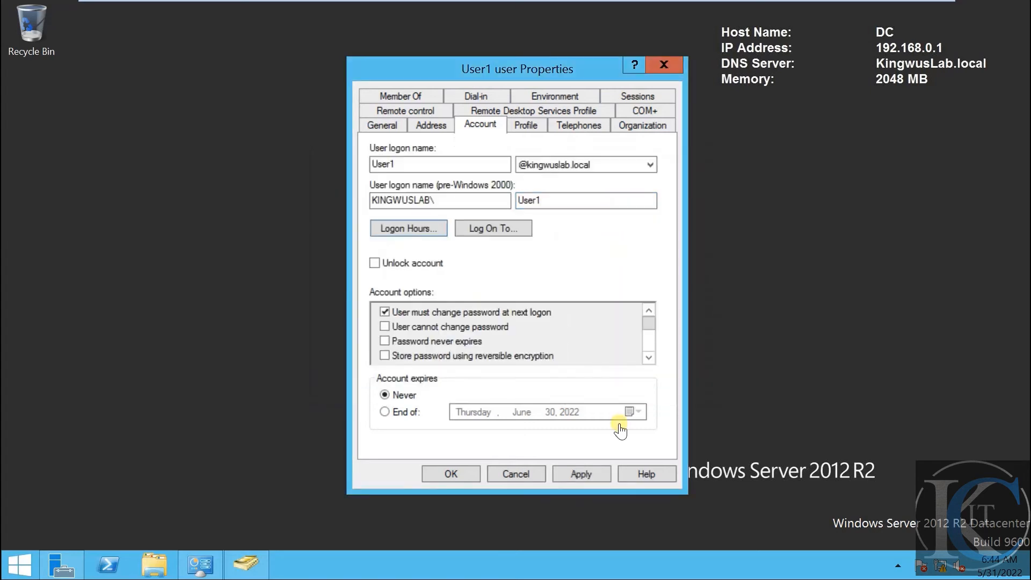
left_click(579, 475)
Dismiss the restriction message, sign in successfully as User1 on MEMBER, then return to the DC
mouse_move(783, 6)
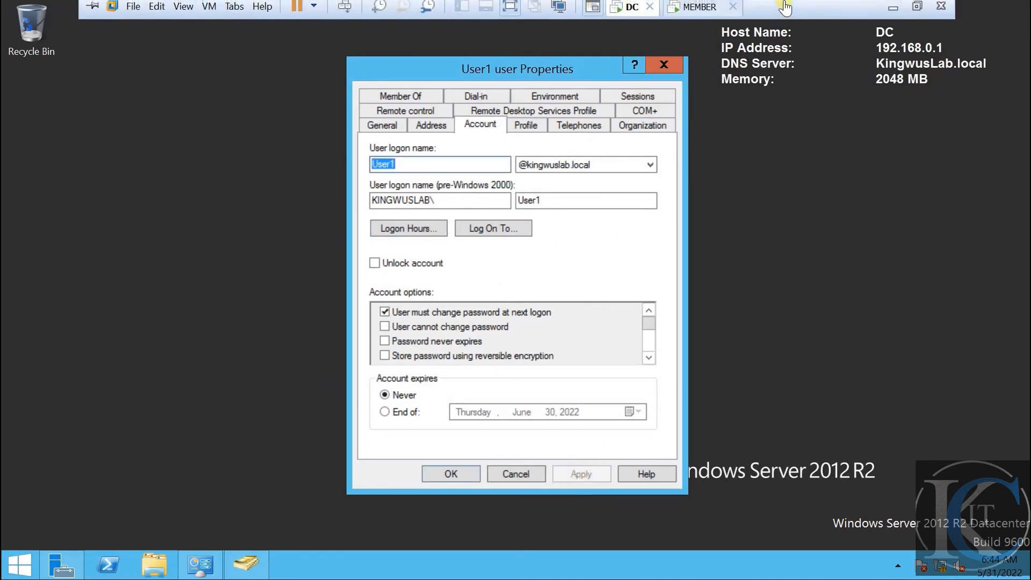
left_click(676, 15)
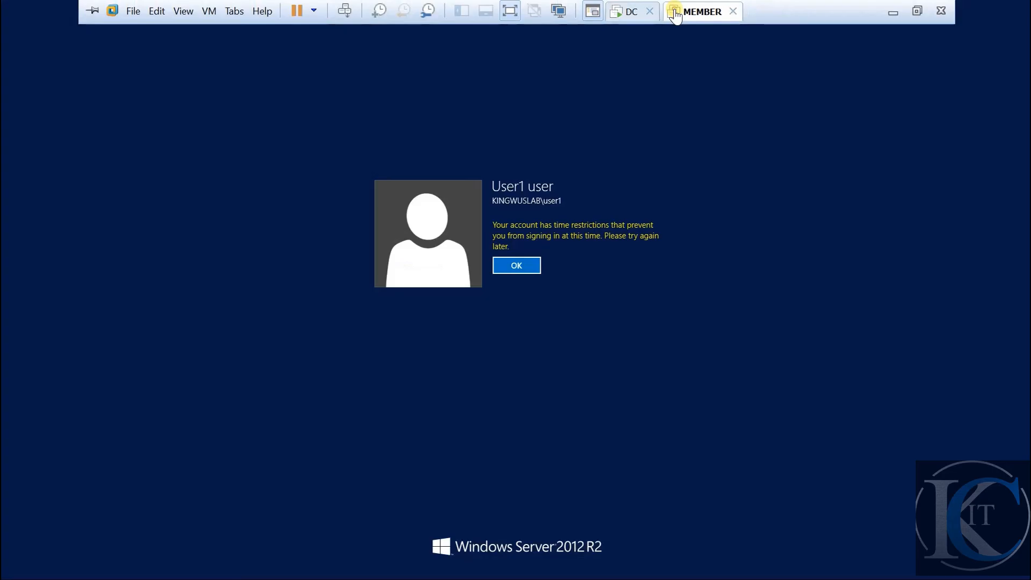
left_click(527, 266)
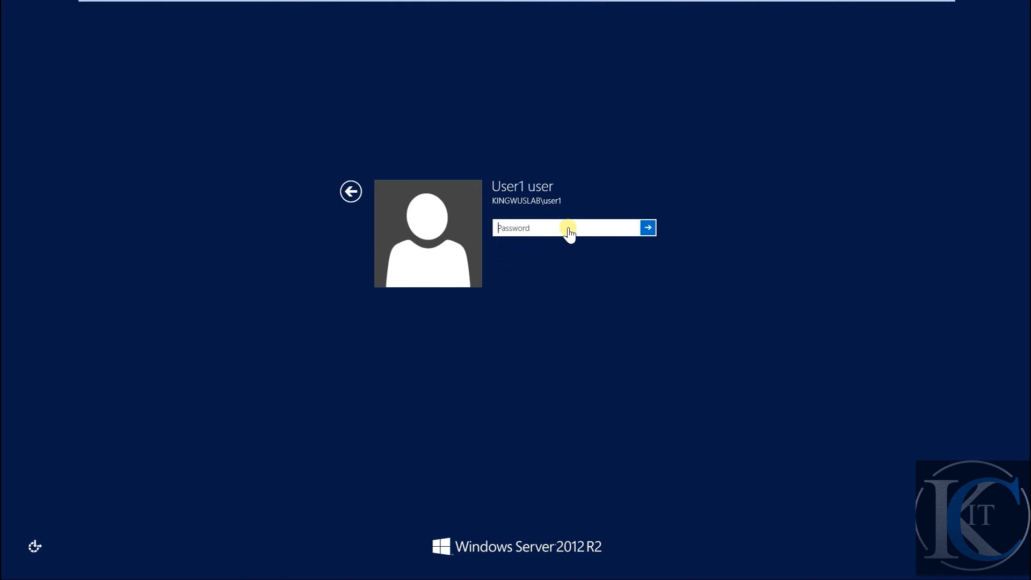
type("P")
key("Return")
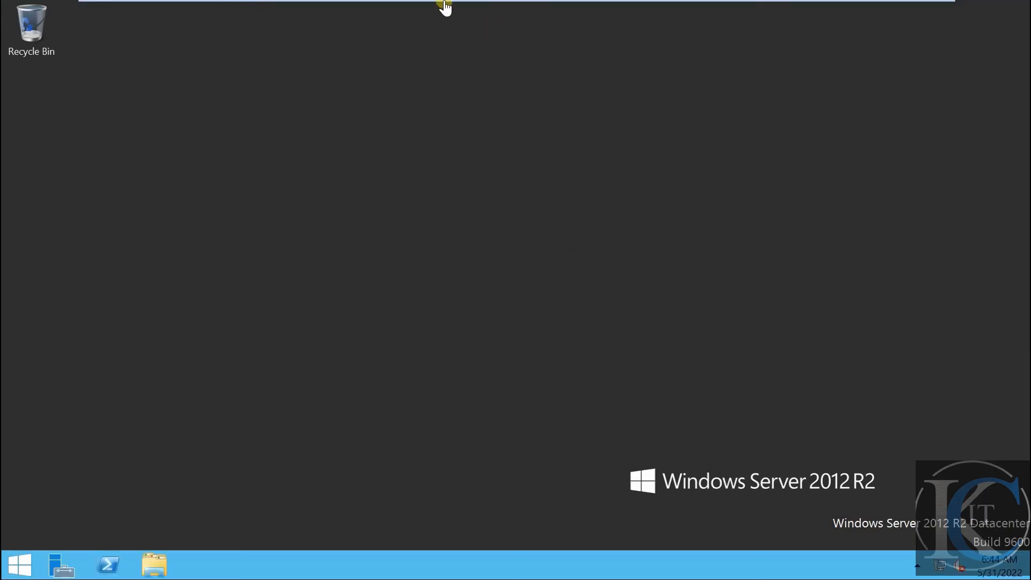
mouse_move(440, 6)
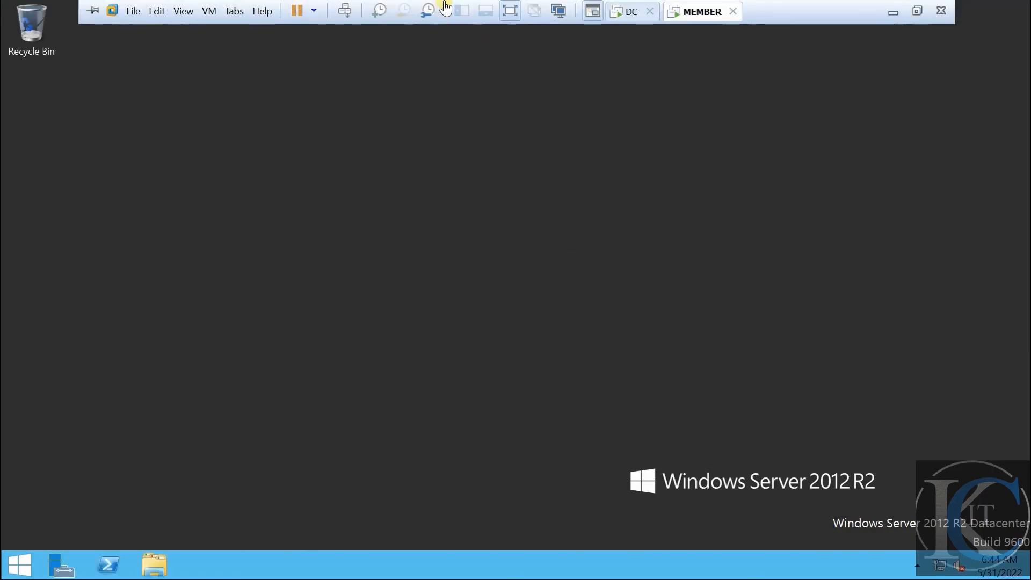
left_click(613, 12)
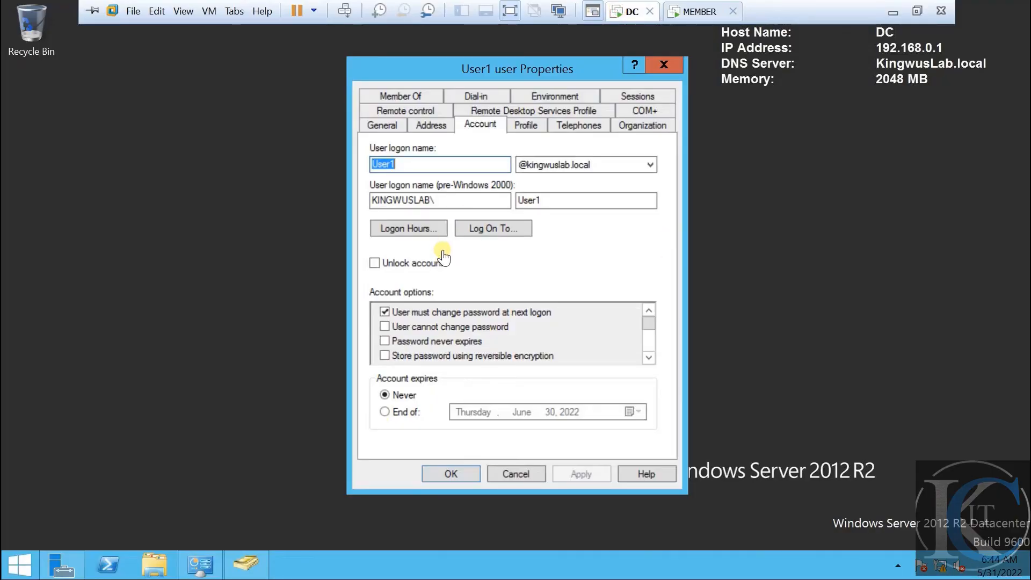
Review User1's Logon Hours unchanged, then open Log On To, showing all computers allowed
left_click(412, 229)
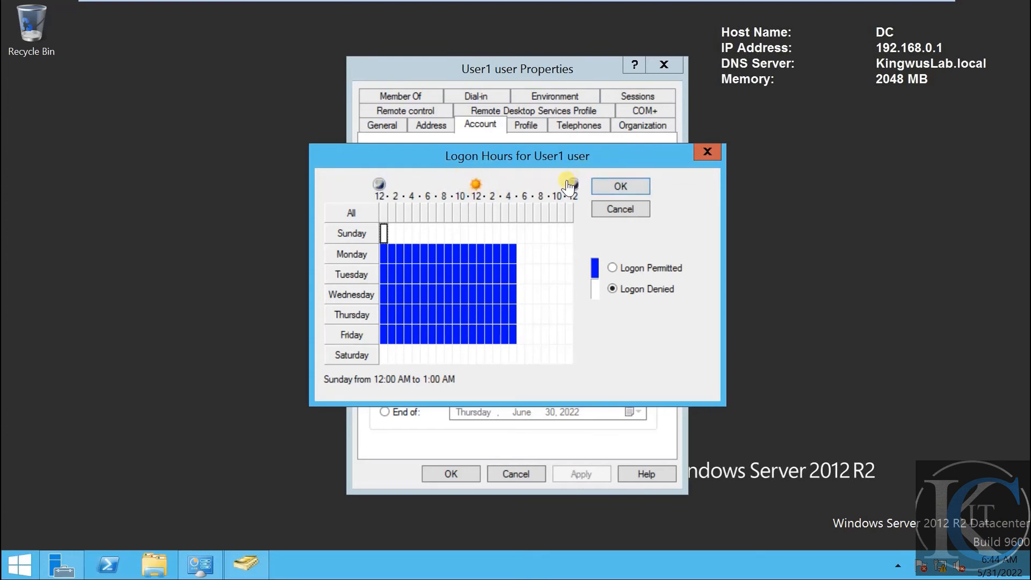
left_click(594, 187)
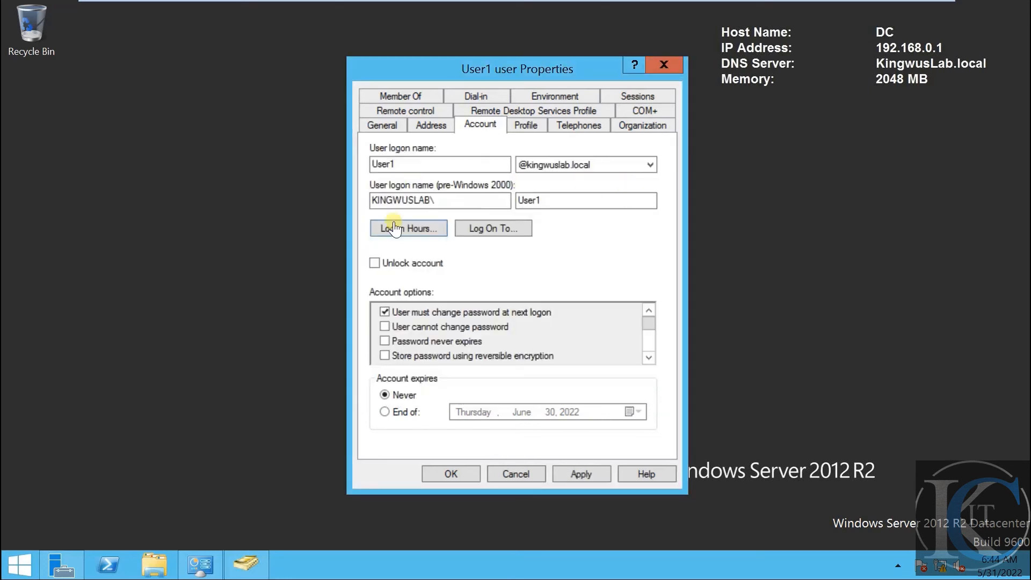
left_click(495, 236)
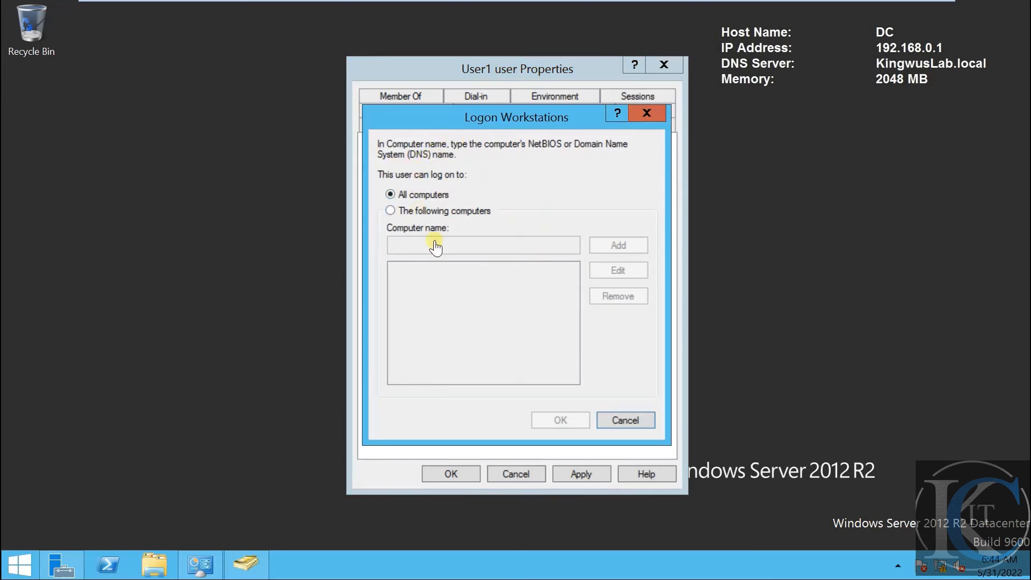
mouse_move(643, 7)
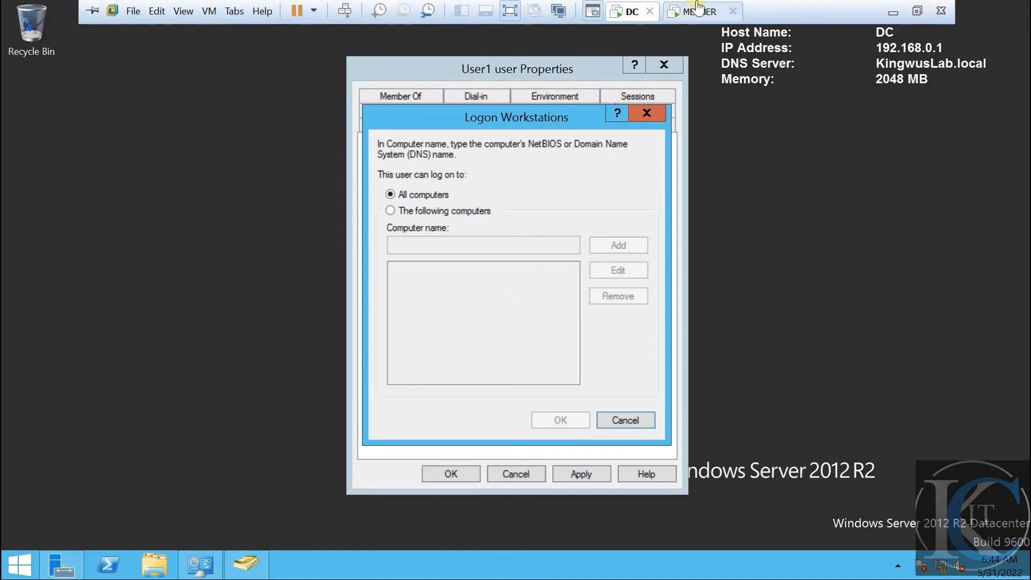
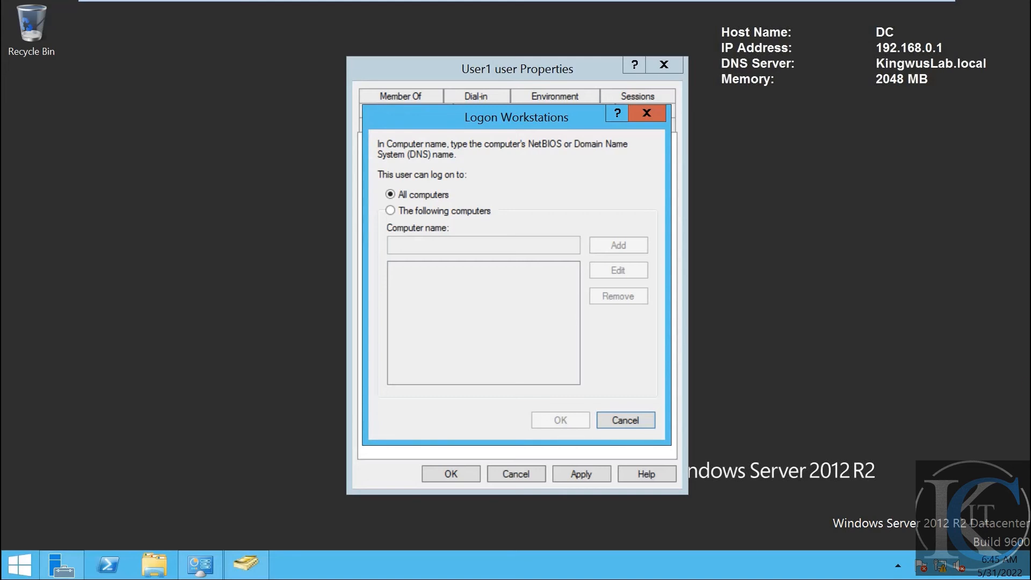
Switch User1's Log On To to 'The following computers' with no computer added, and apply
left_click(465, 216)
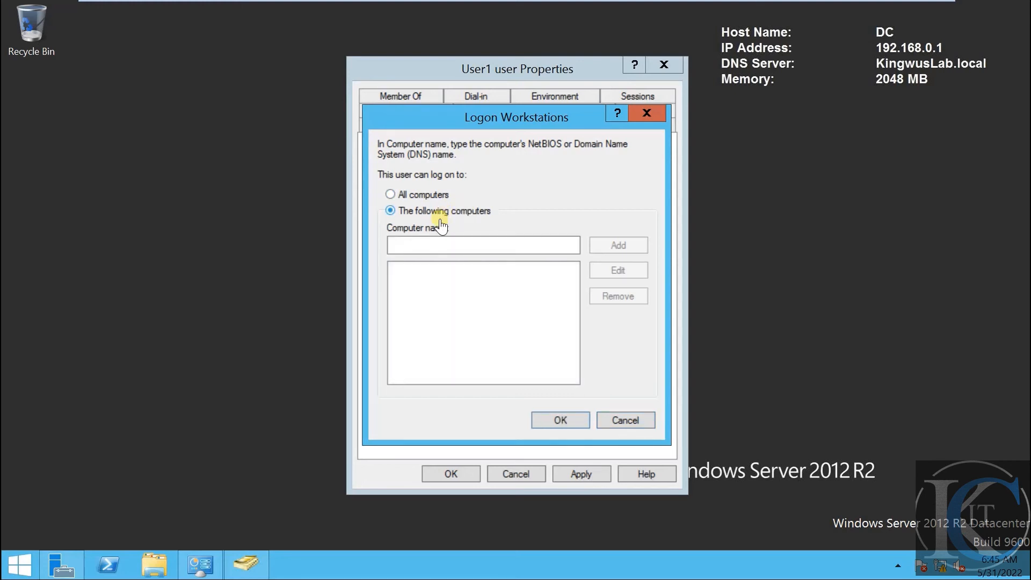
left_click(436, 248)
type("DF")
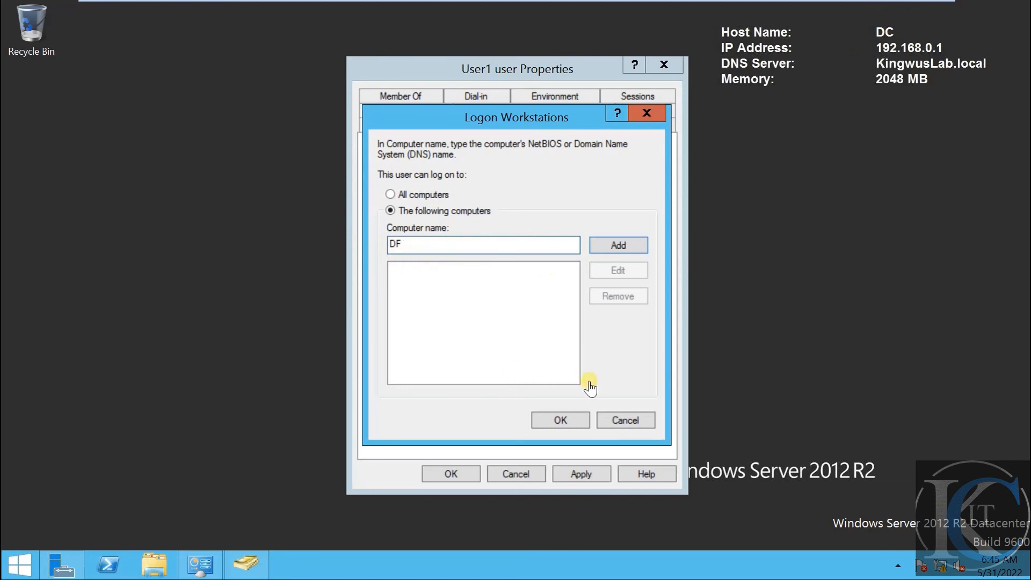
left_click(561, 421)
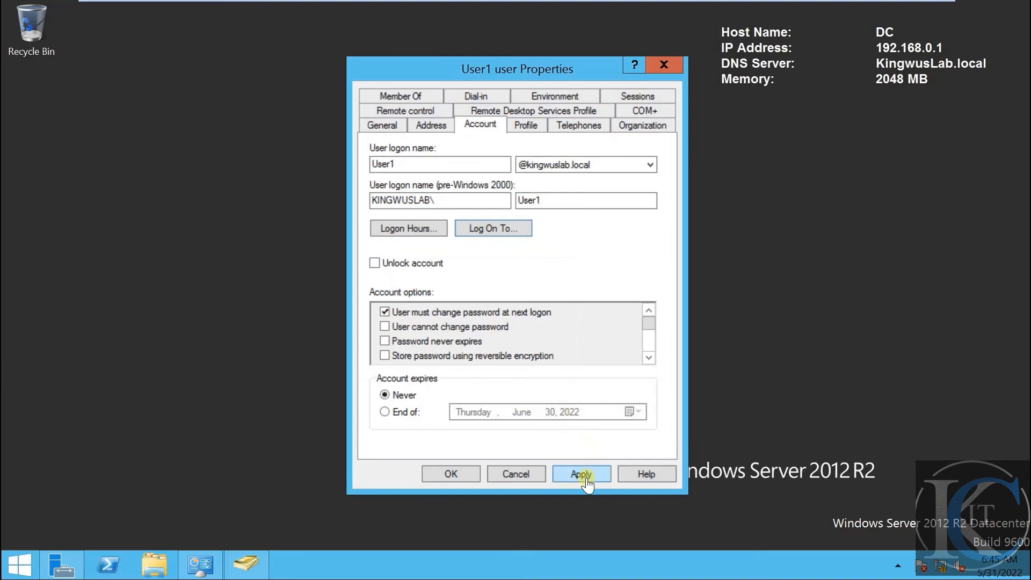
left_click(595, 470)
left_click(677, 11)
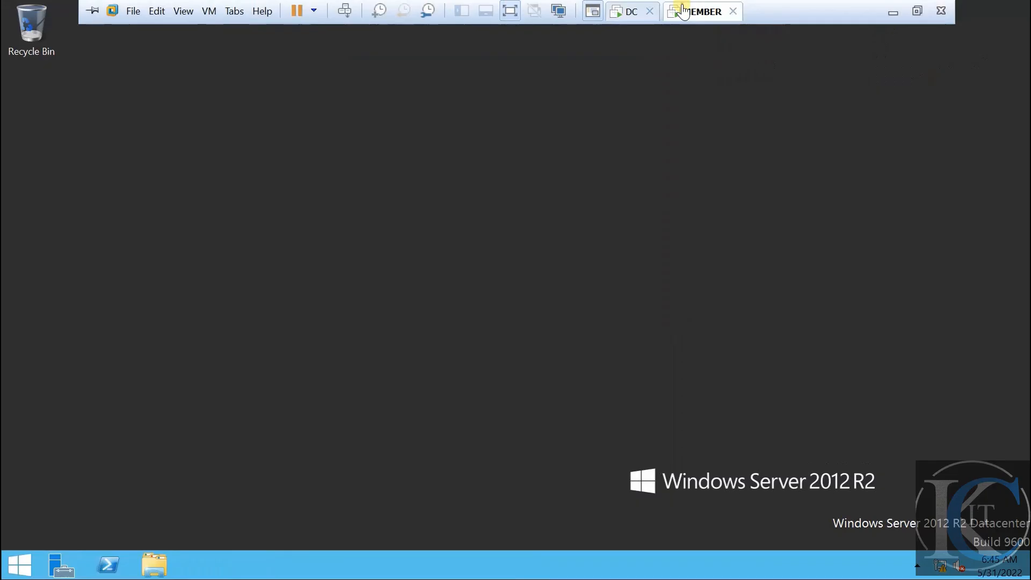
Sign out of MEMBER and sign back in as User1 with the account password
left_click(345, 11)
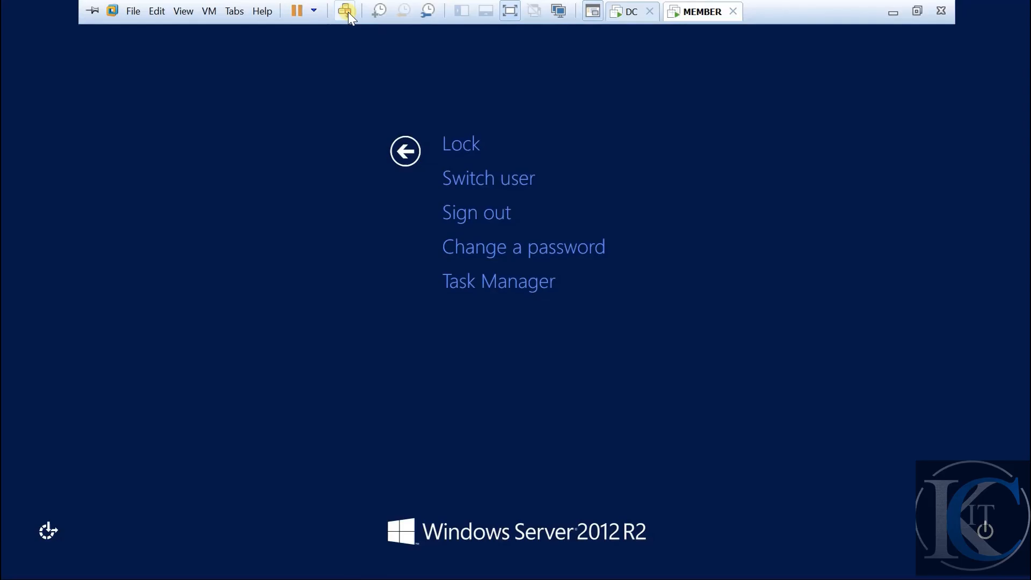
left_click(487, 217)
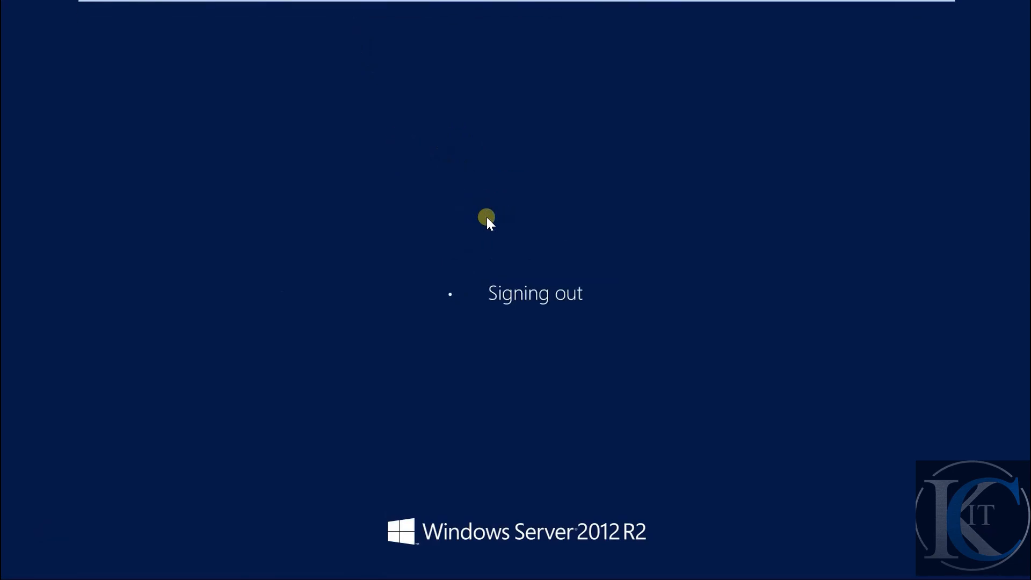
mouse_move(530, 2)
left_click(350, 9)
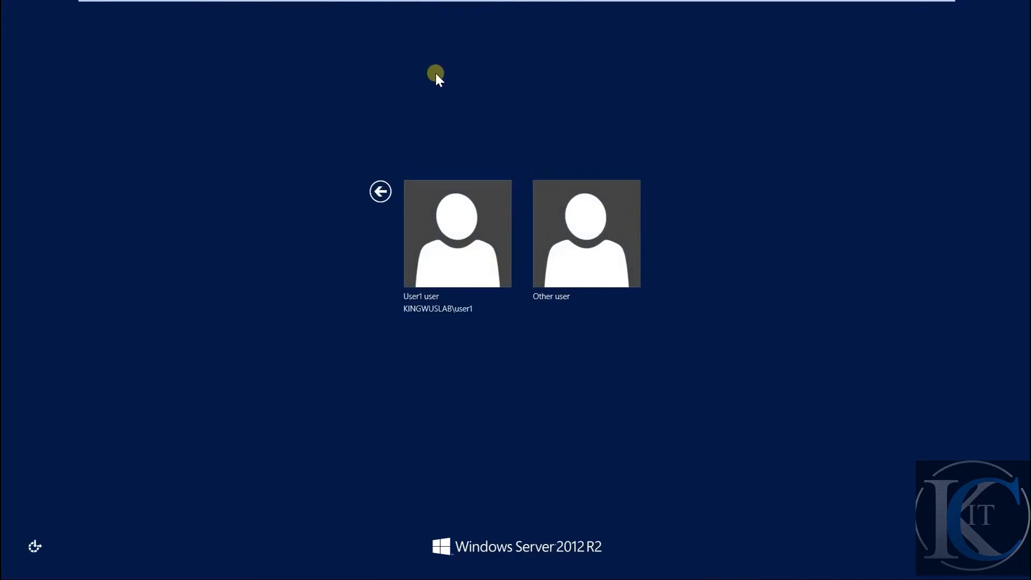
left_click(468, 253)
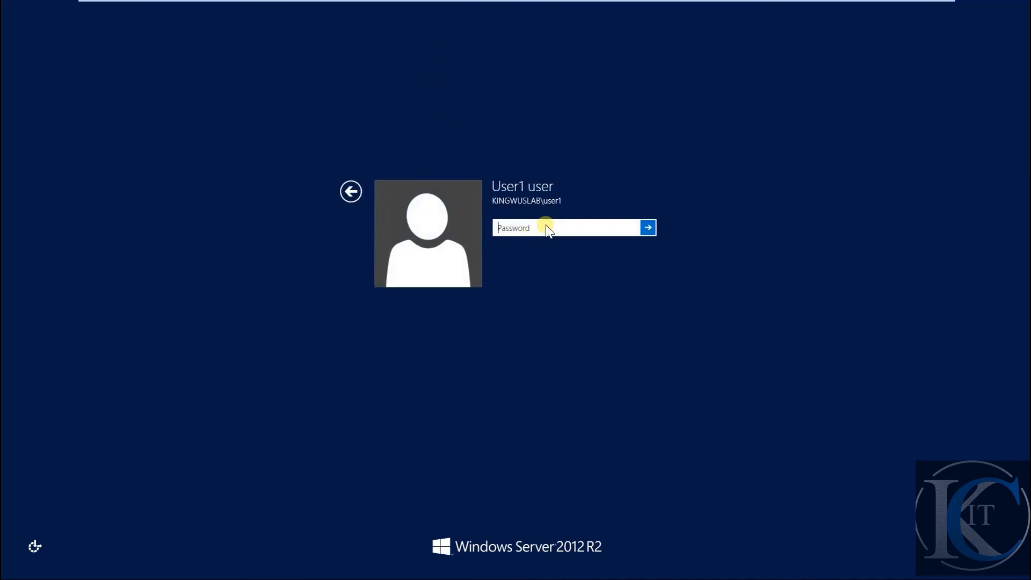
type("P")
key("Return")
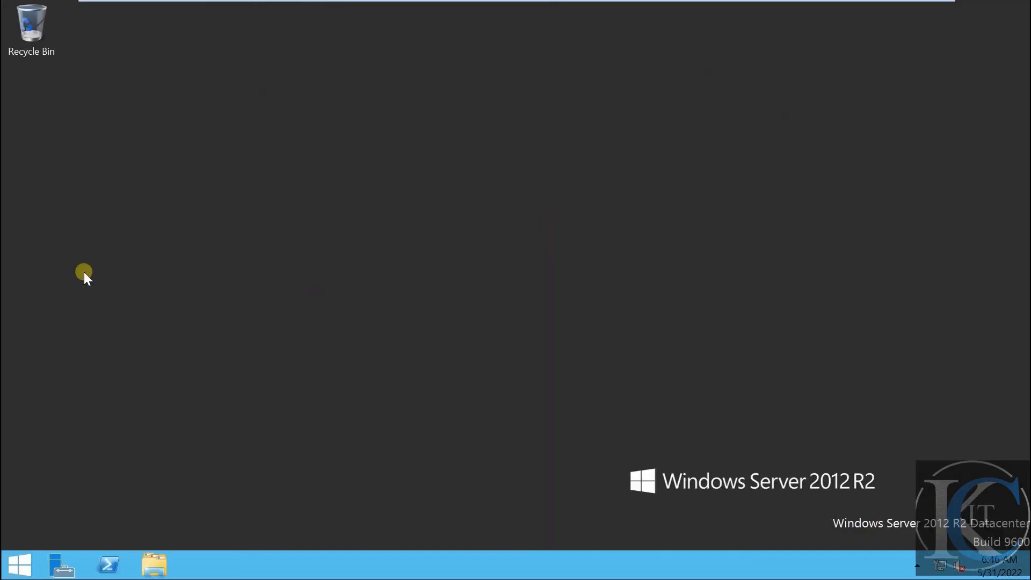
On the DC, add computer DF as User1's only allowed logon workstation and apply
mouse_move(423, 1)
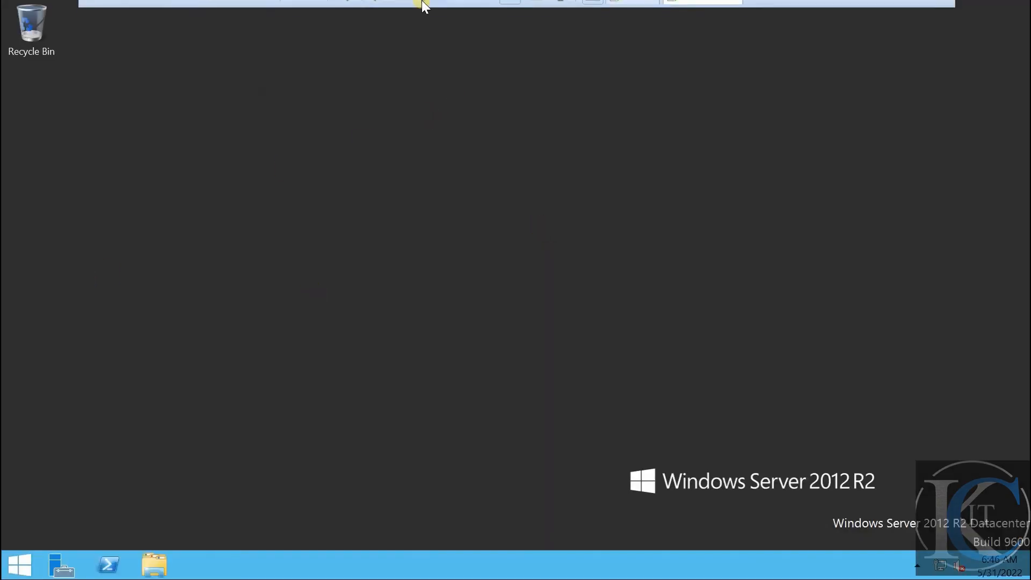
left_click(632, 12)
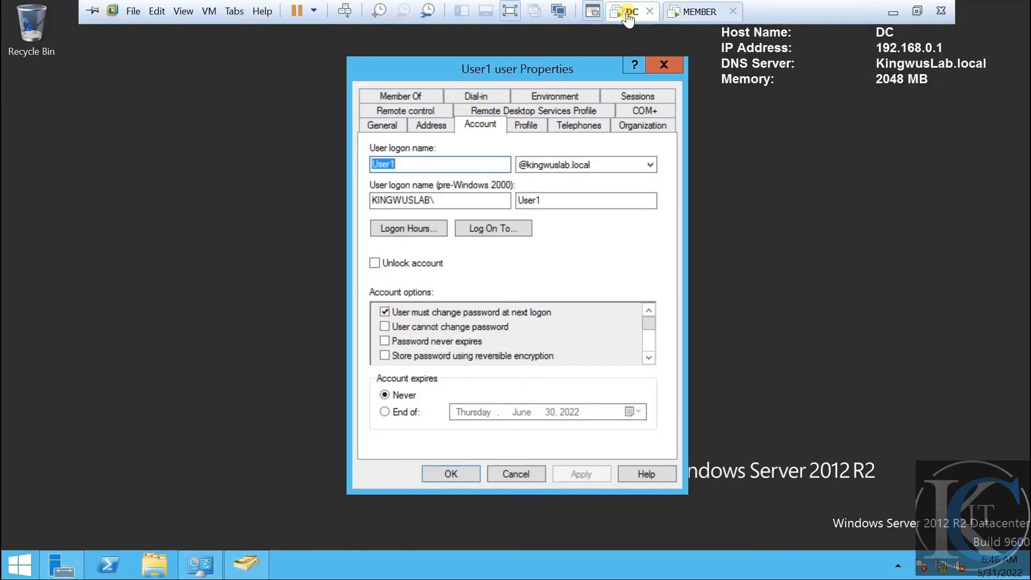
left_click(496, 228)
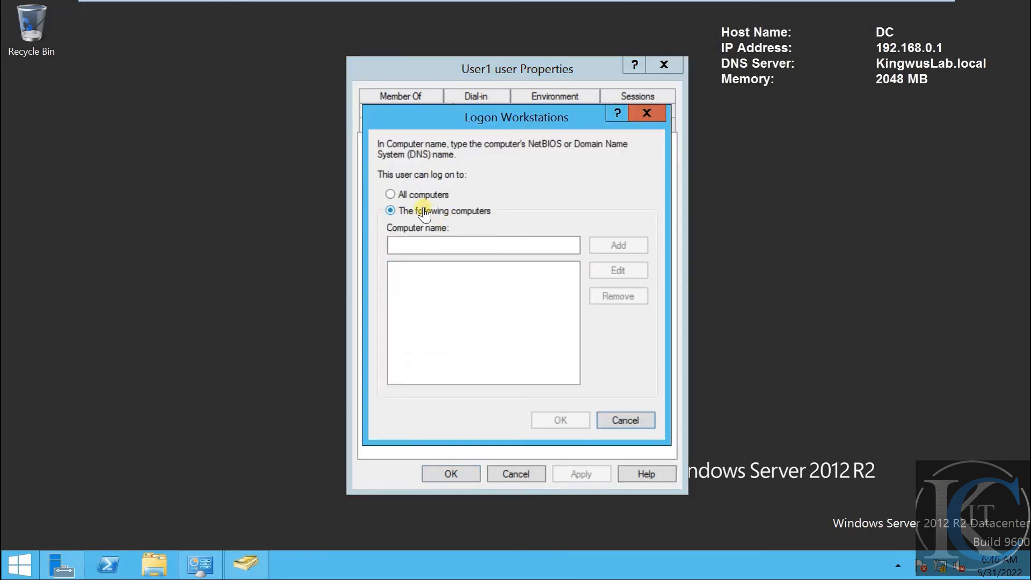
left_click(444, 252)
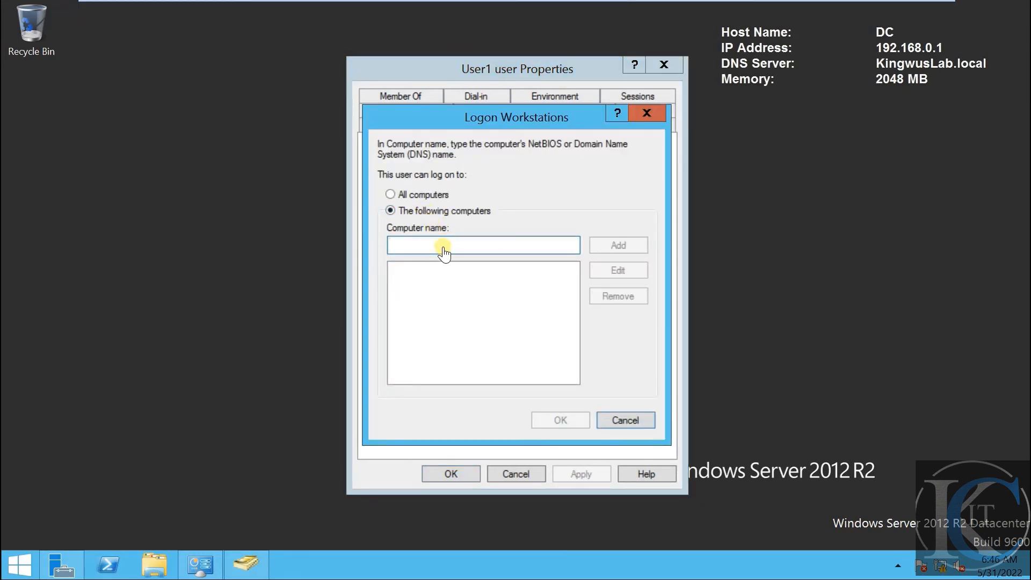
type("D")
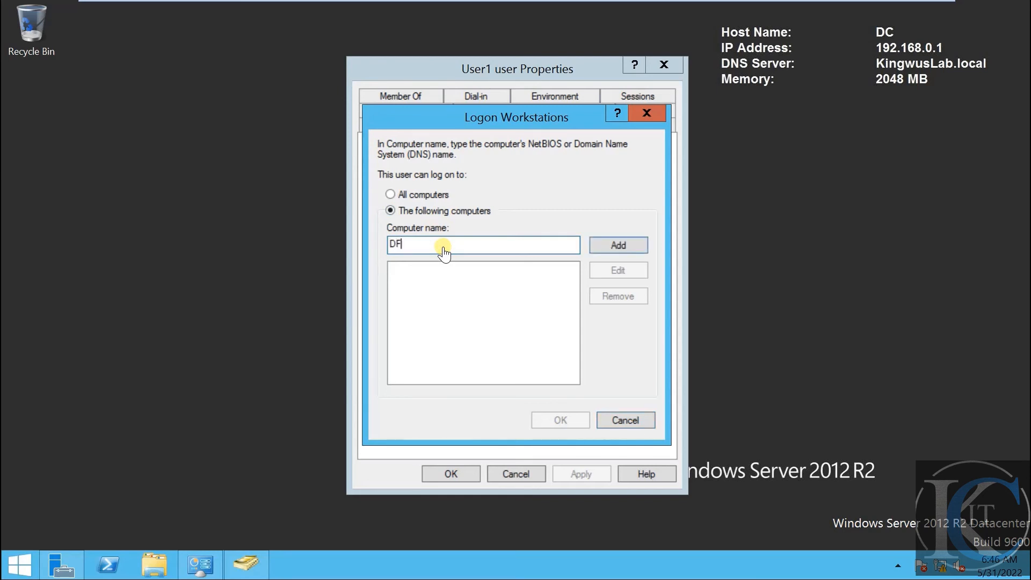
type("F")
left_click(637, 248)
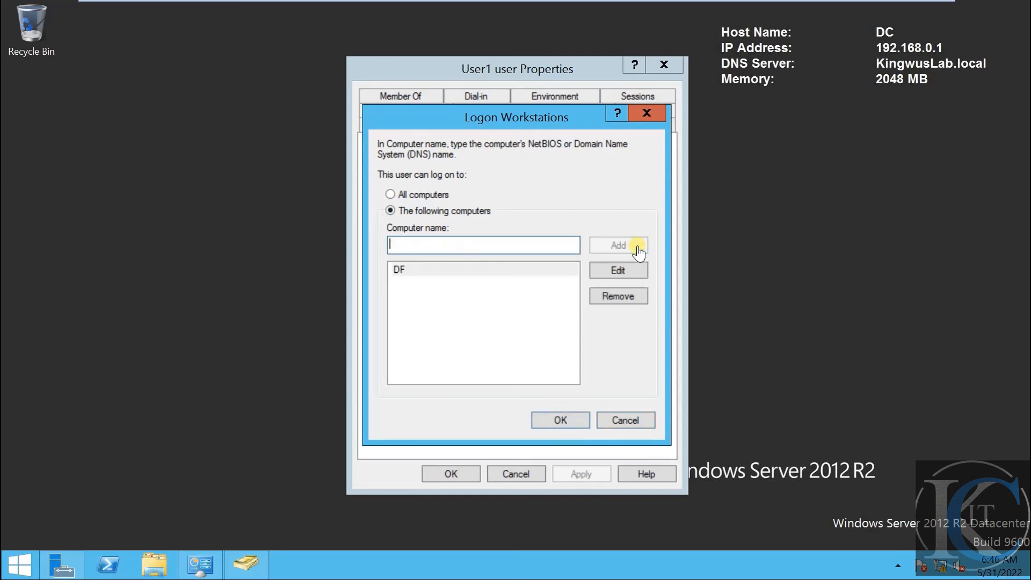
left_click(563, 421)
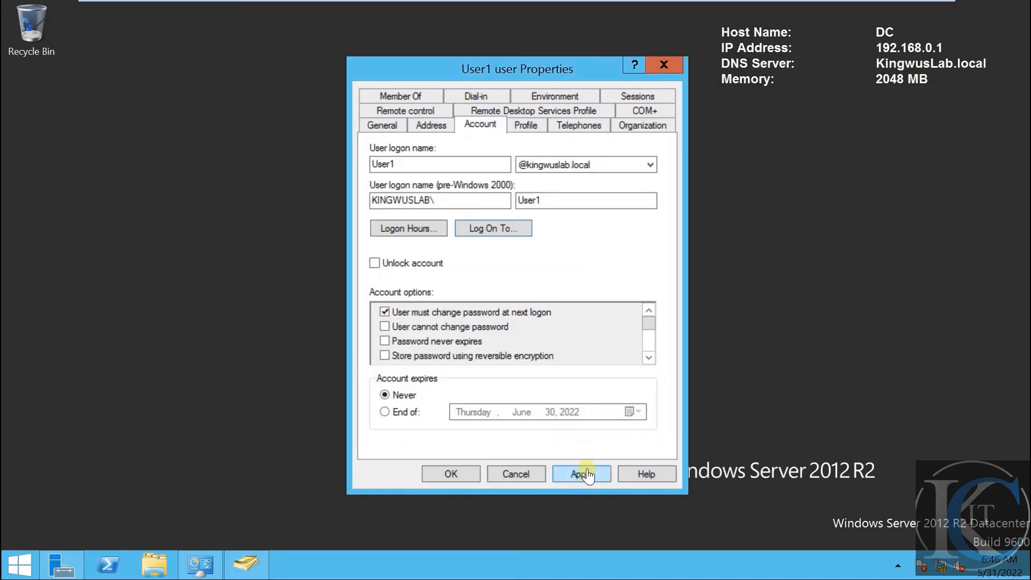
left_click(587, 475)
Sign out on MEMBER and try logging in as User1, which is refused for this PC
mouse_move(656, 4)
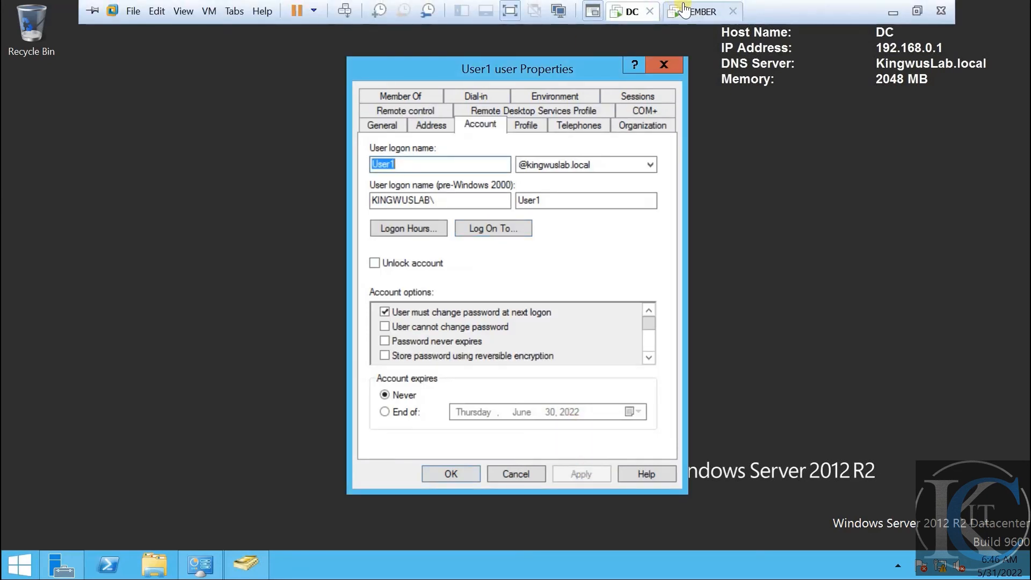
left_click(688, 11)
left_click(344, 11)
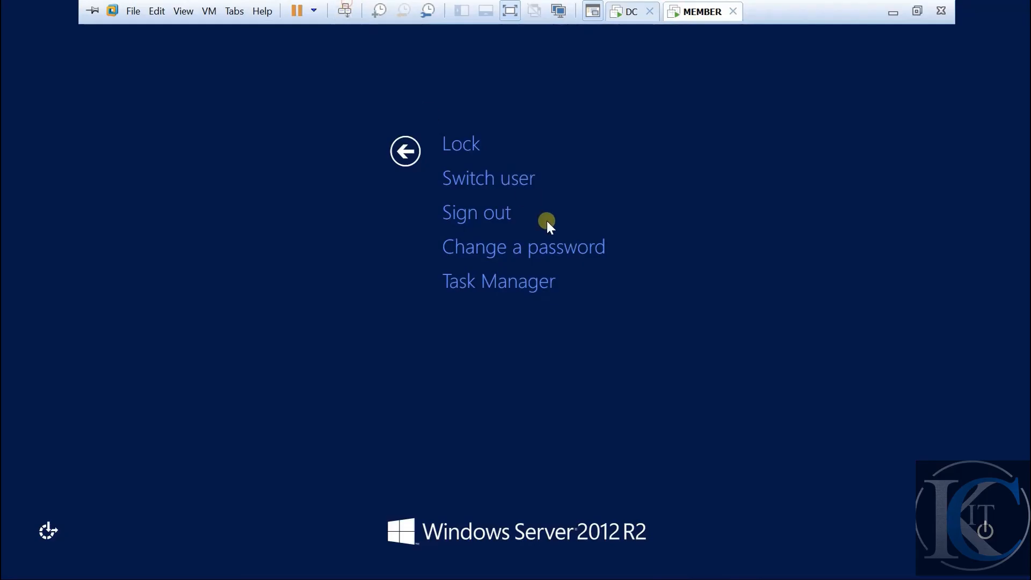
left_click(500, 213)
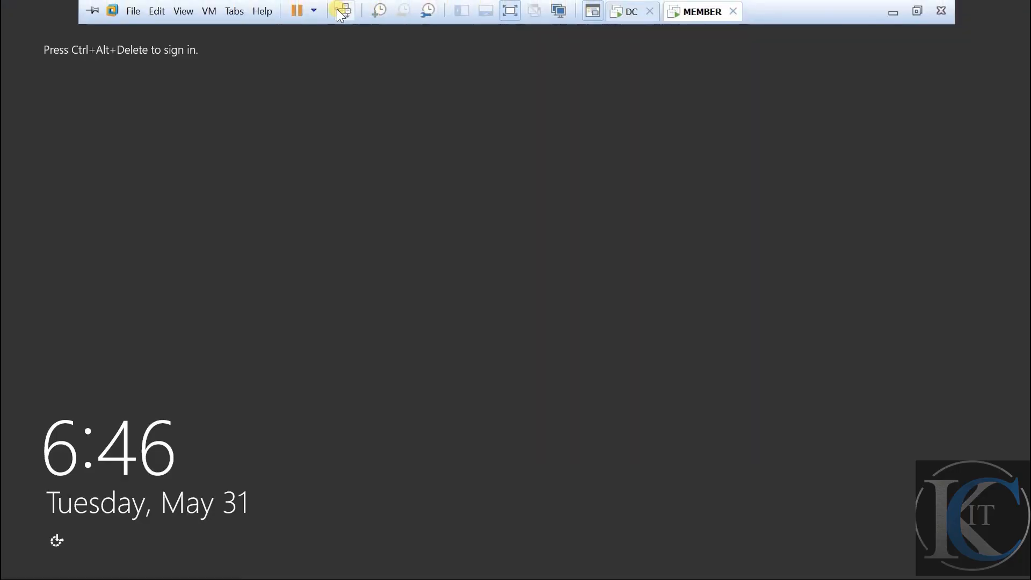
left_click(339, 11)
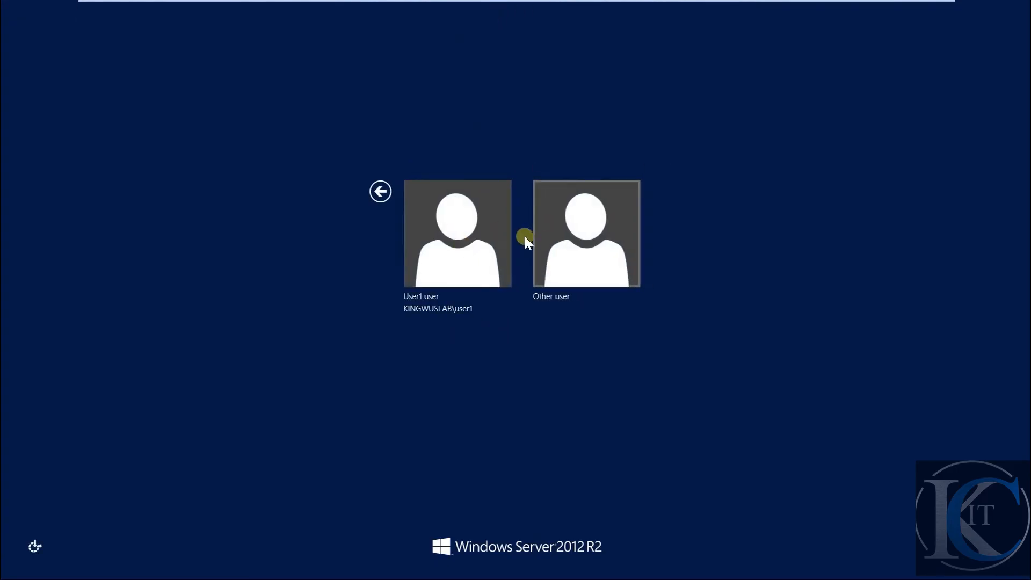
left_click(487, 237)
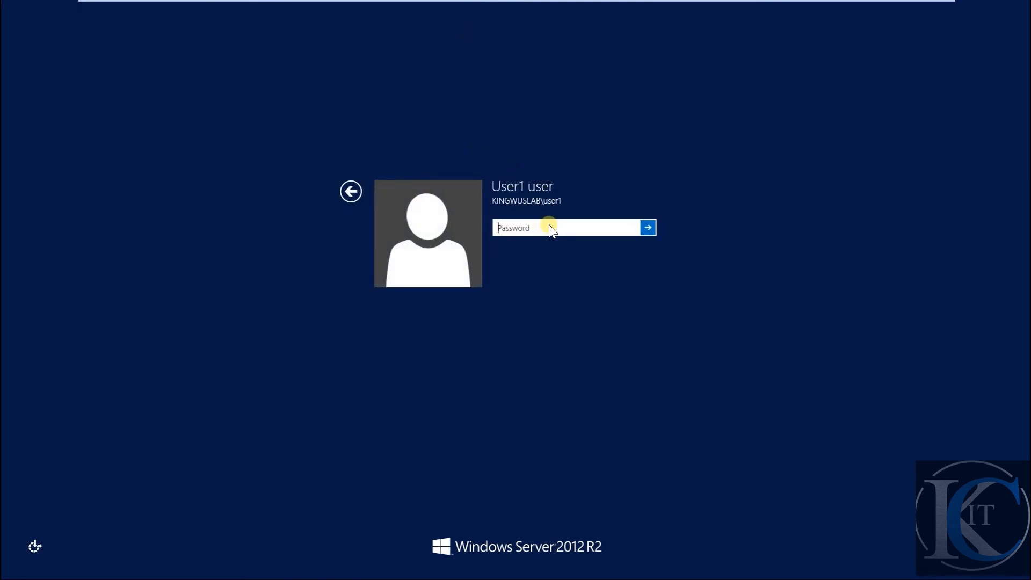
type("Pa$$w0rd")
key("Return")
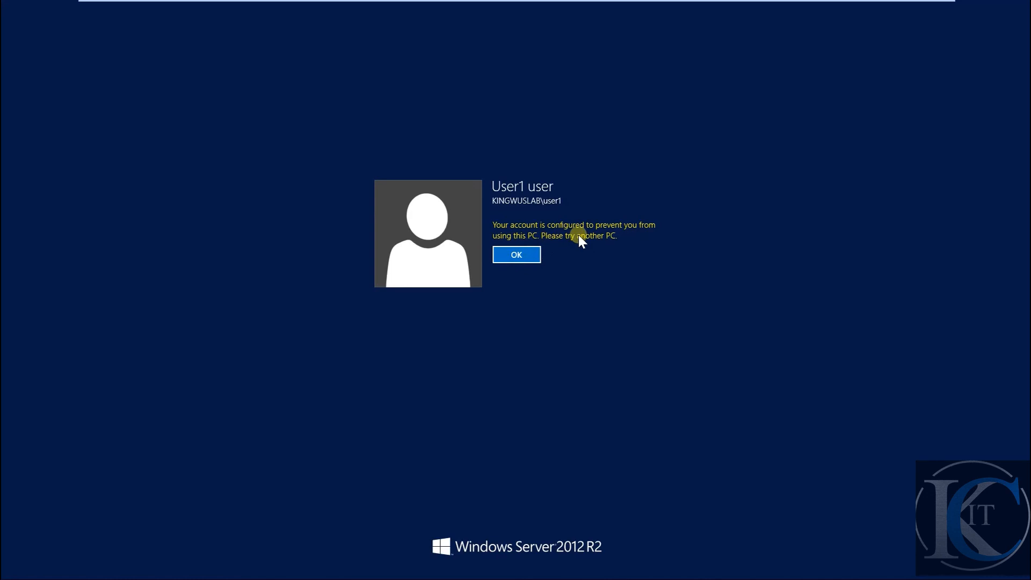
left_click(629, 12)
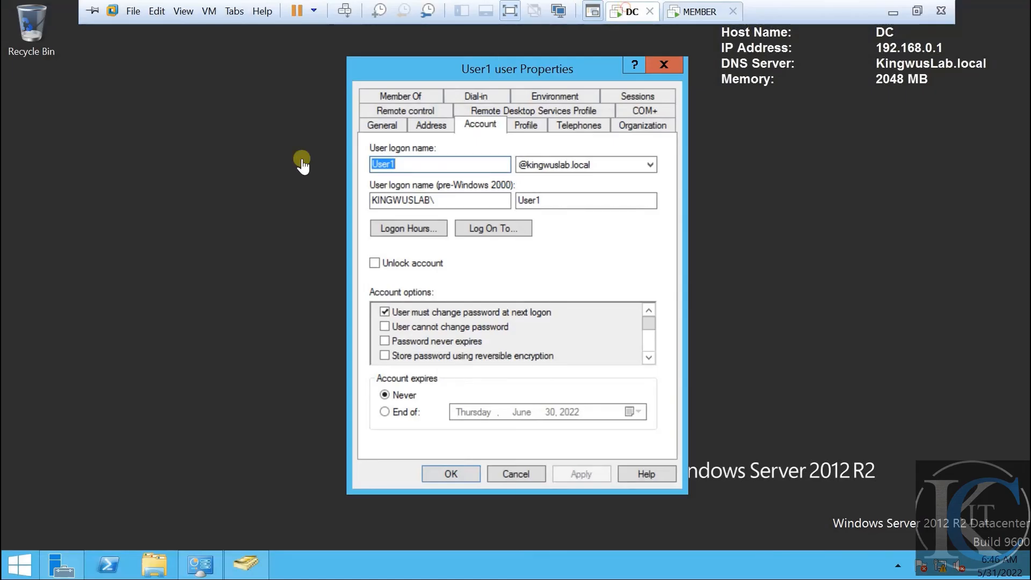
Remove DF and set User1's logon workstations back to All computers, then apply and close
left_click(482, 232)
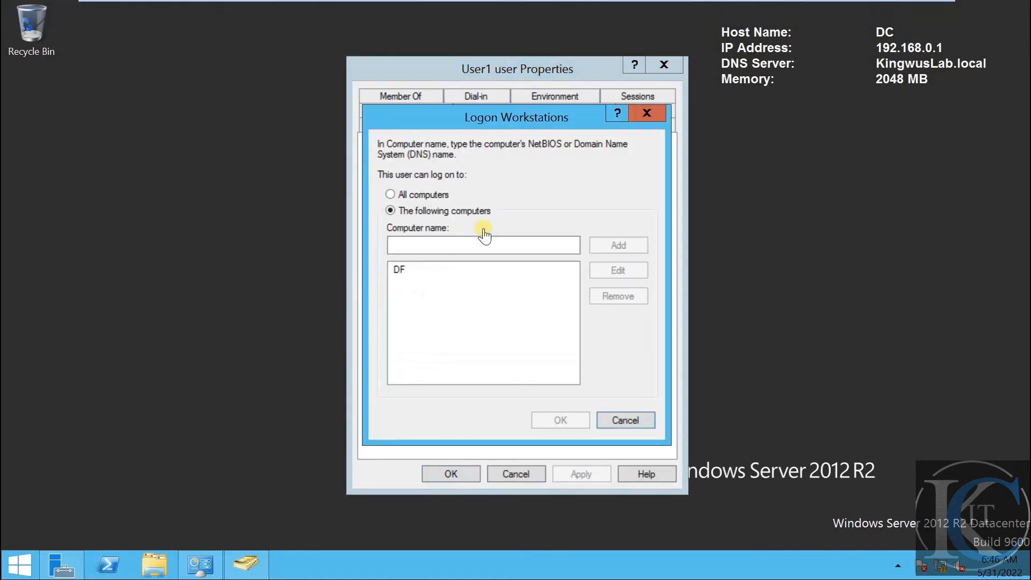
left_click(413, 278)
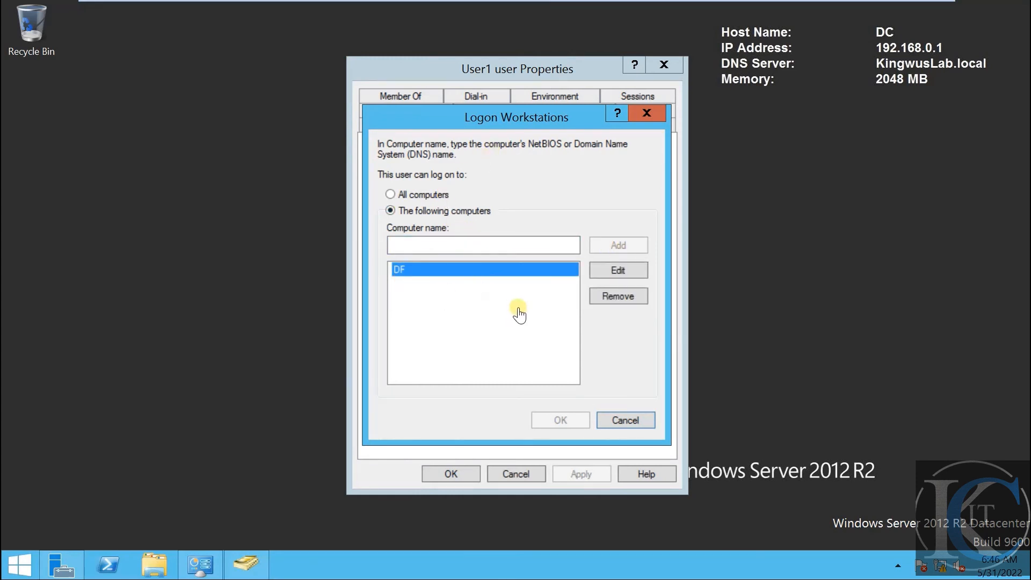
left_click(620, 304)
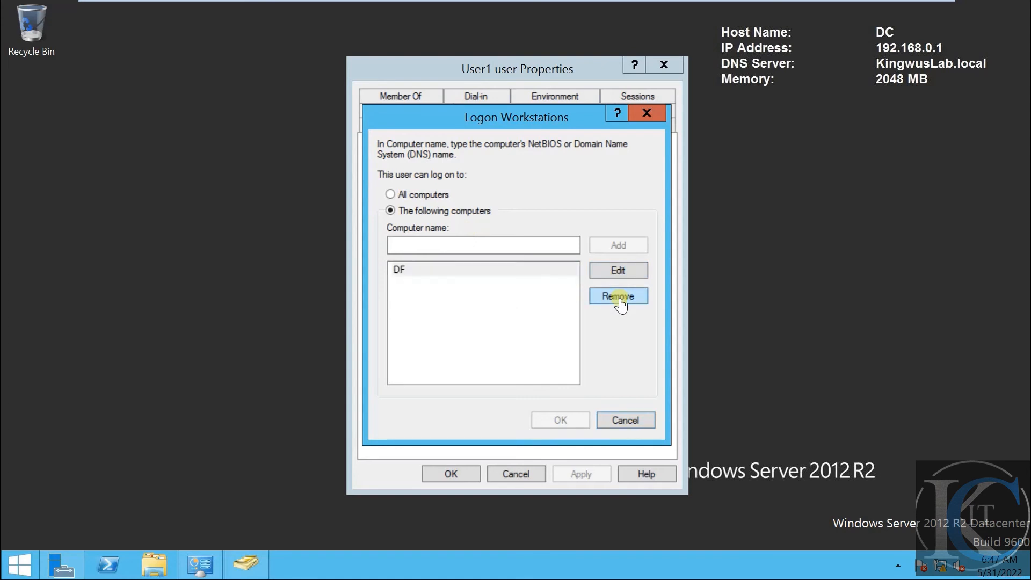
left_click(415, 196)
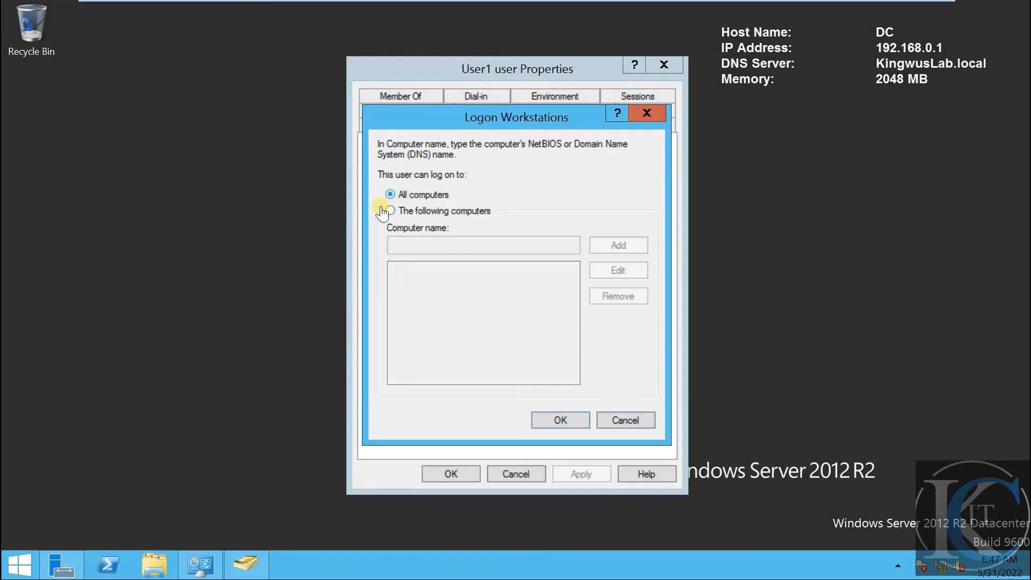
left_click(561, 420)
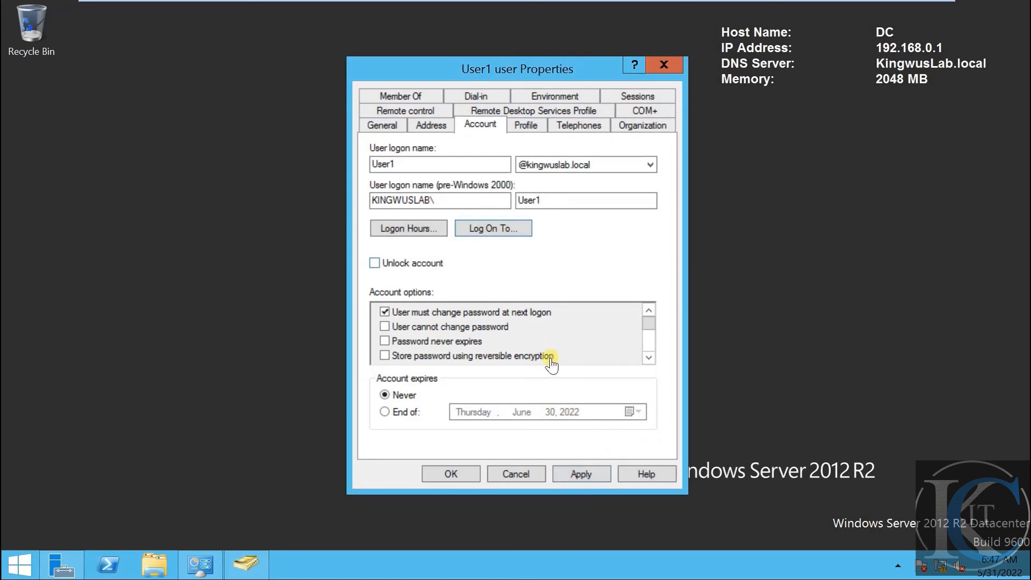
left_click(582, 475)
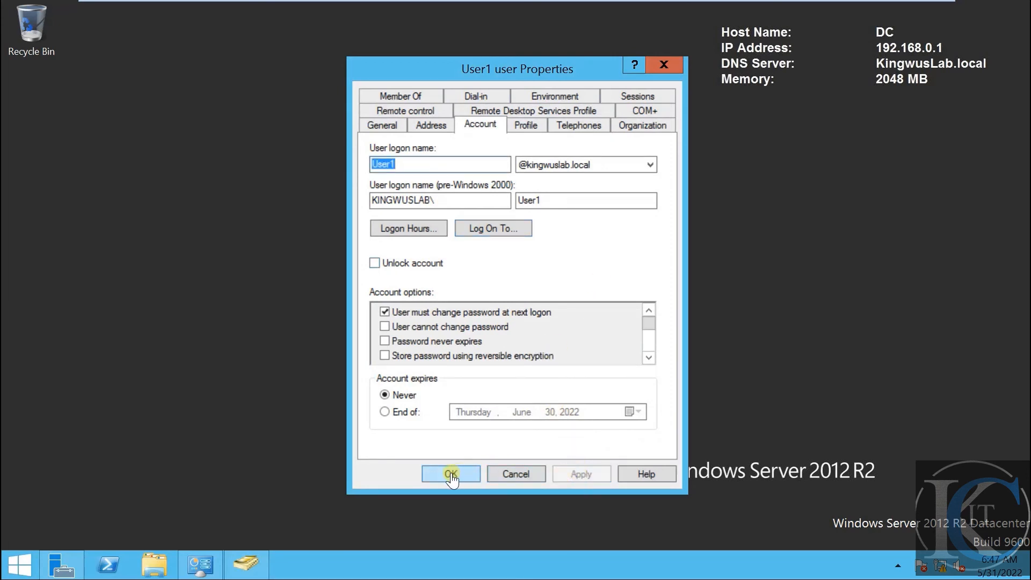
left_click(451, 474)
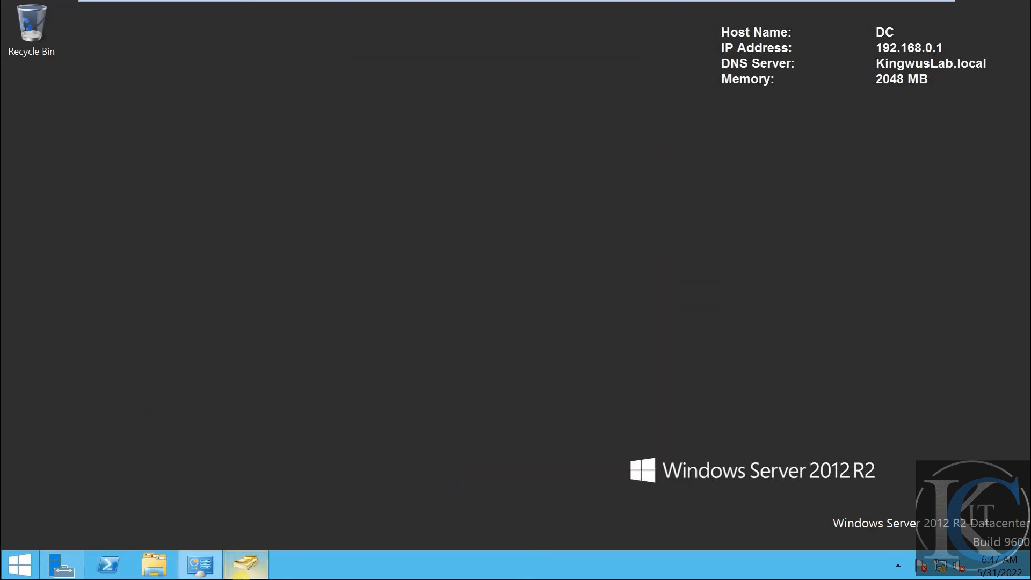
left_click(253, 568)
Enable the user2 user2 account in the Staff OU from its right-click menu
left_click(229, 185)
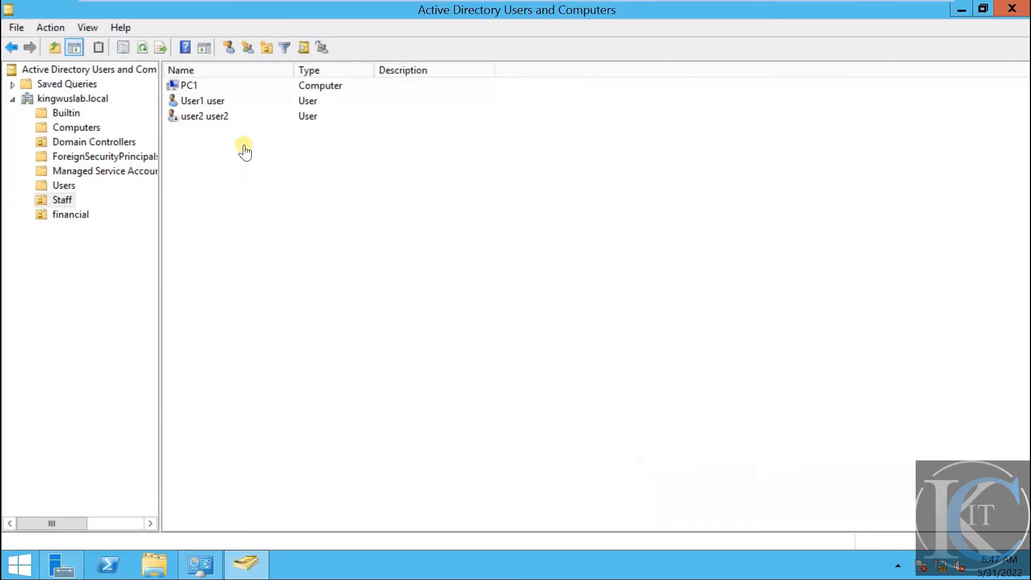
left_click(202, 103)
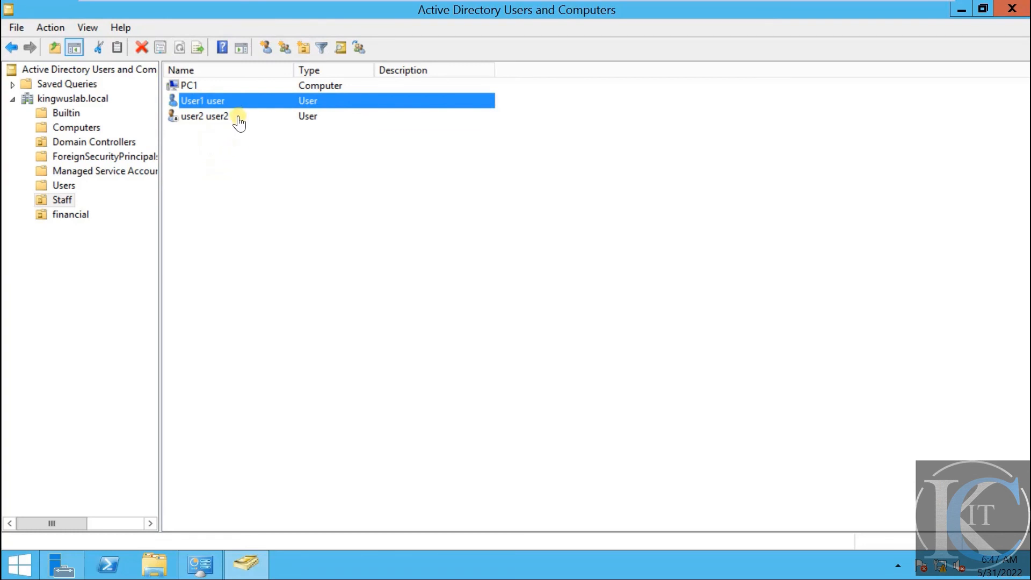
left_click(233, 192)
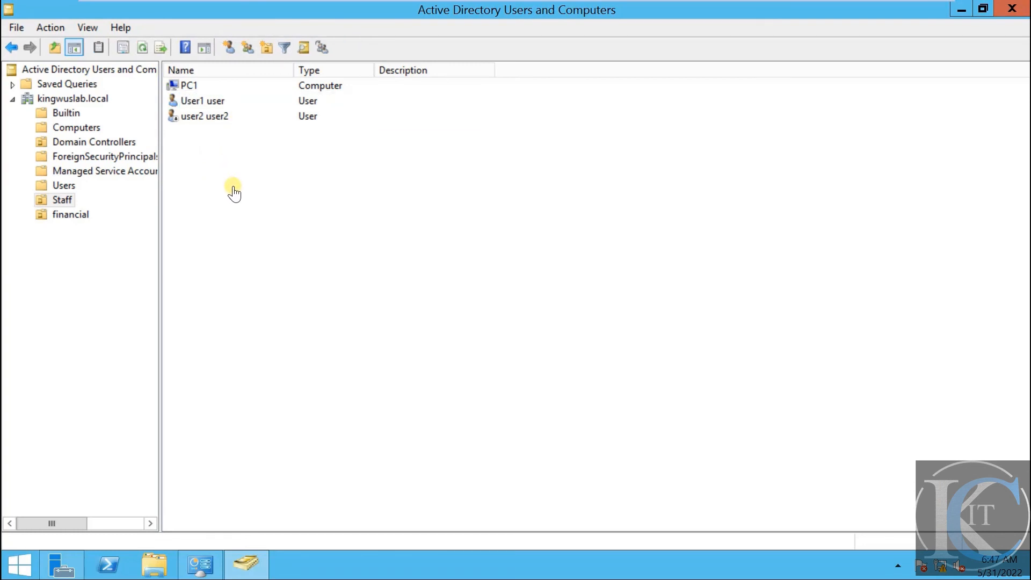
left_click(213, 120)
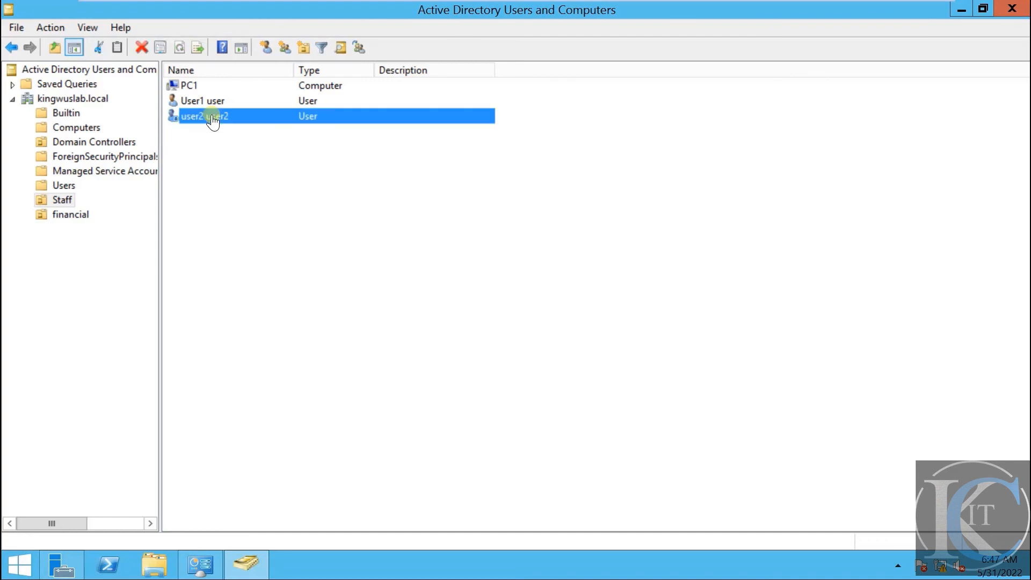
right_click(213, 120)
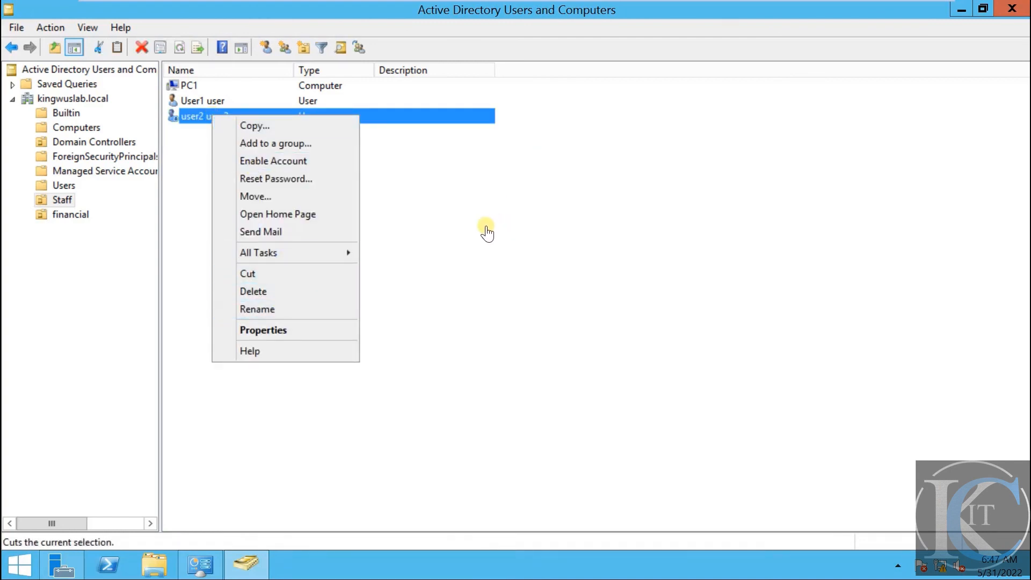
left_click(486, 231)
left_click(214, 118)
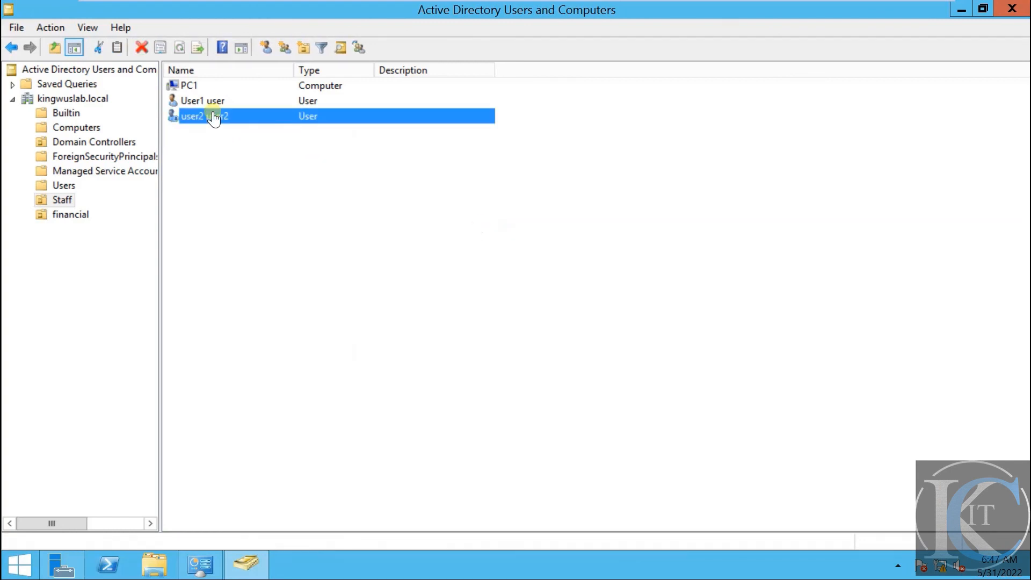
right_click(214, 113)
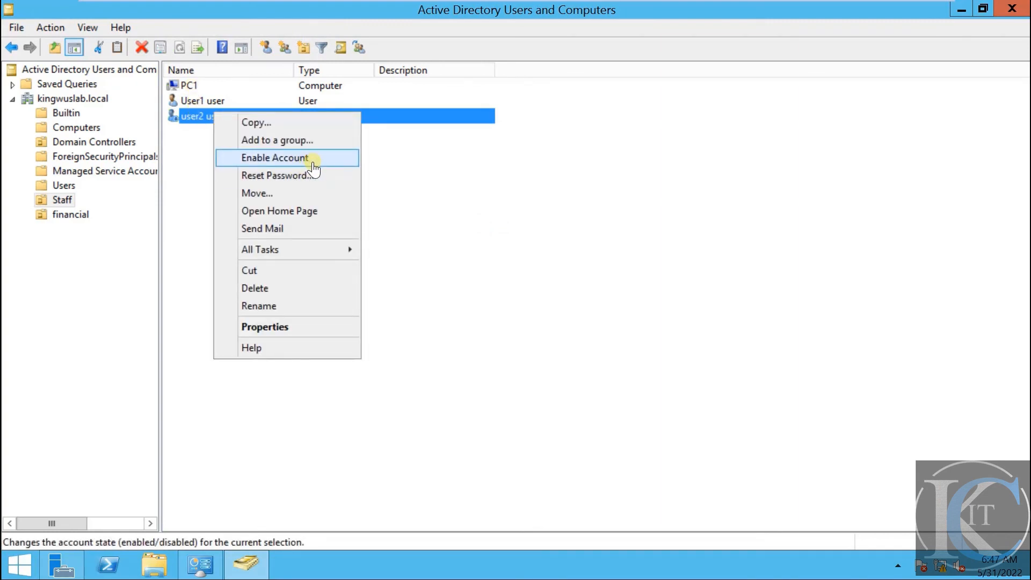
left_click(403, 192)
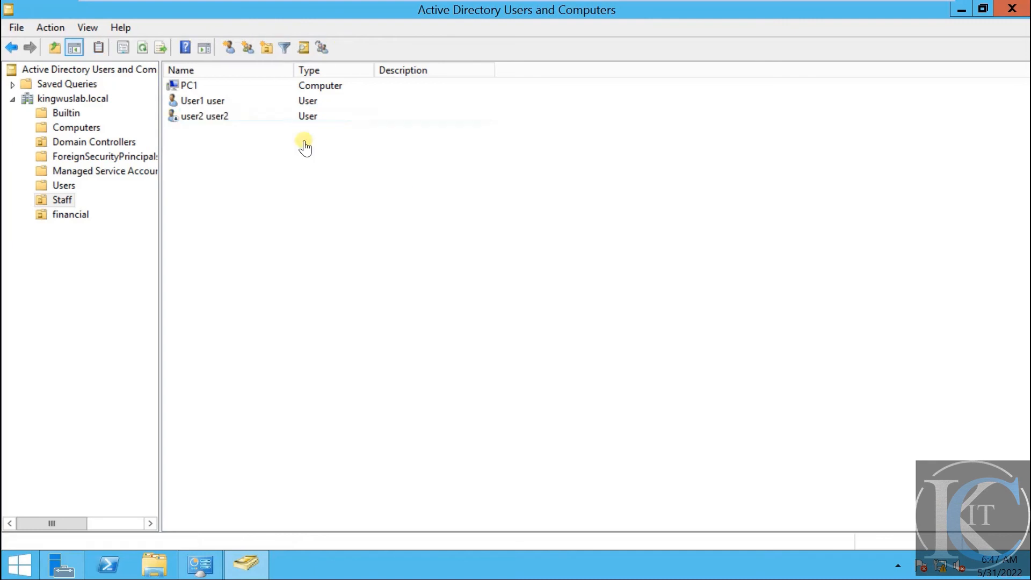
left_click(210, 106)
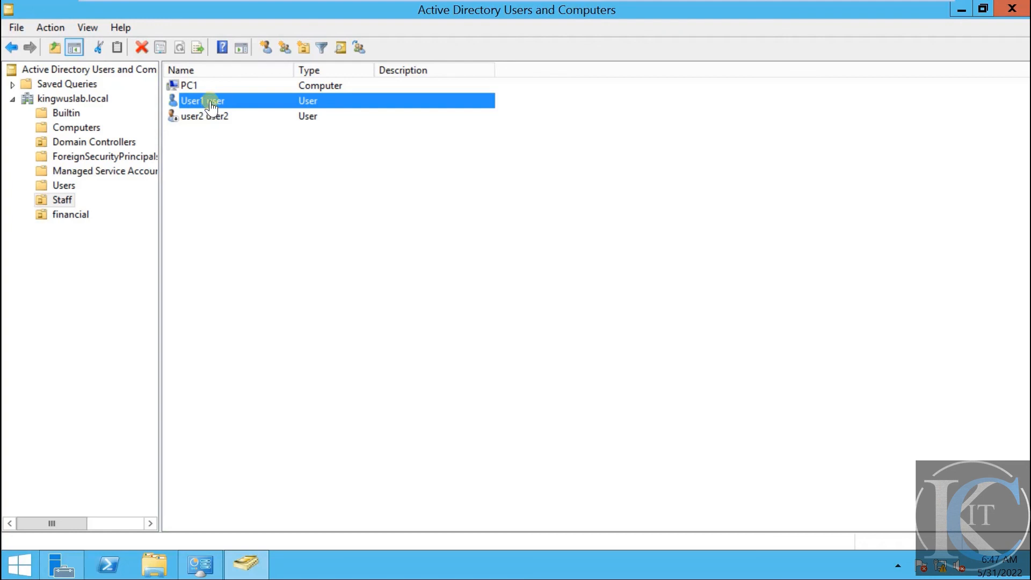
right_click(210, 102)
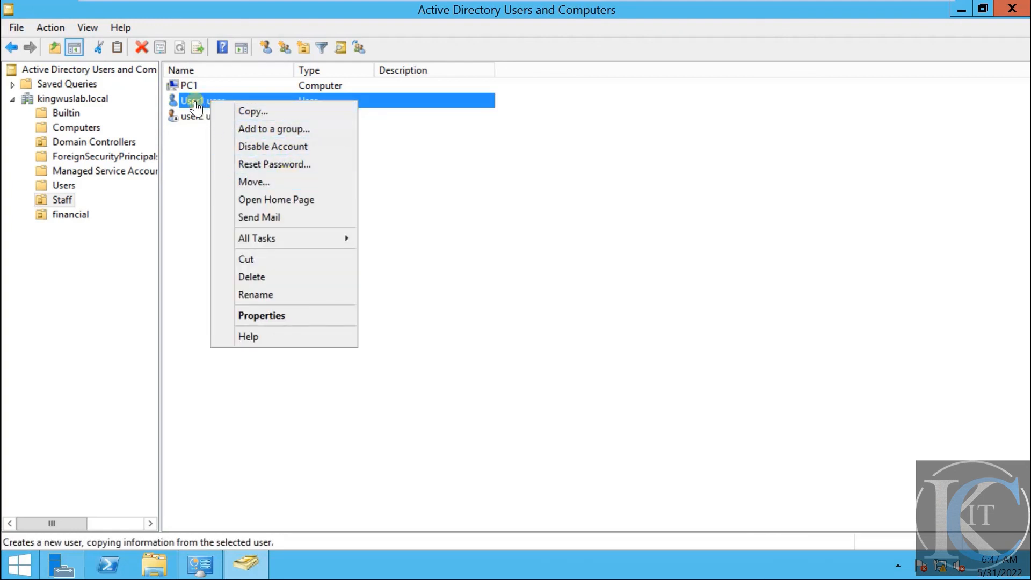
left_click(304, 164)
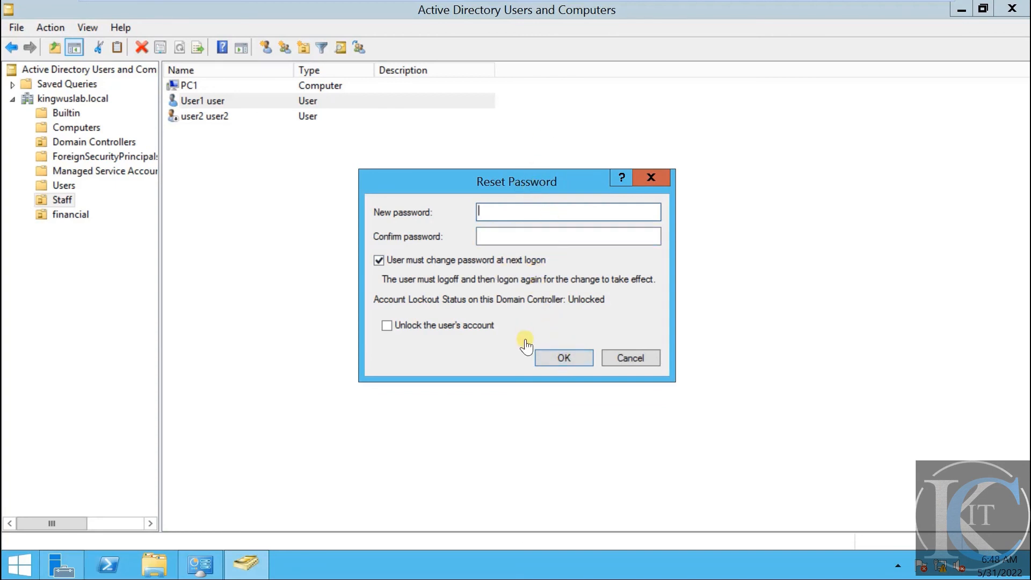
left_click(637, 362)
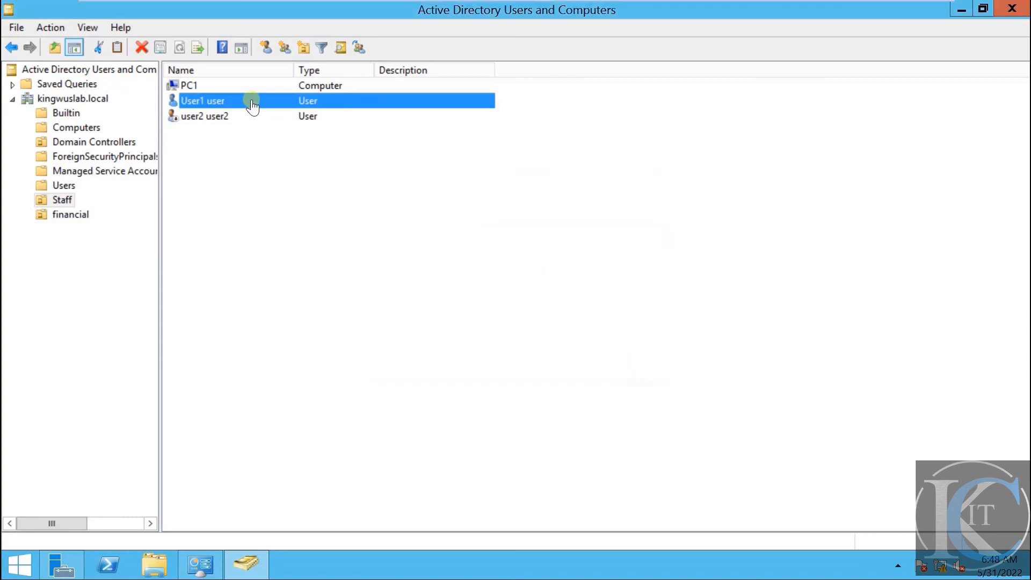
Disable User1 in the Staff OU via its right-click menu and acknowledge the confirmation
left_click(219, 123)
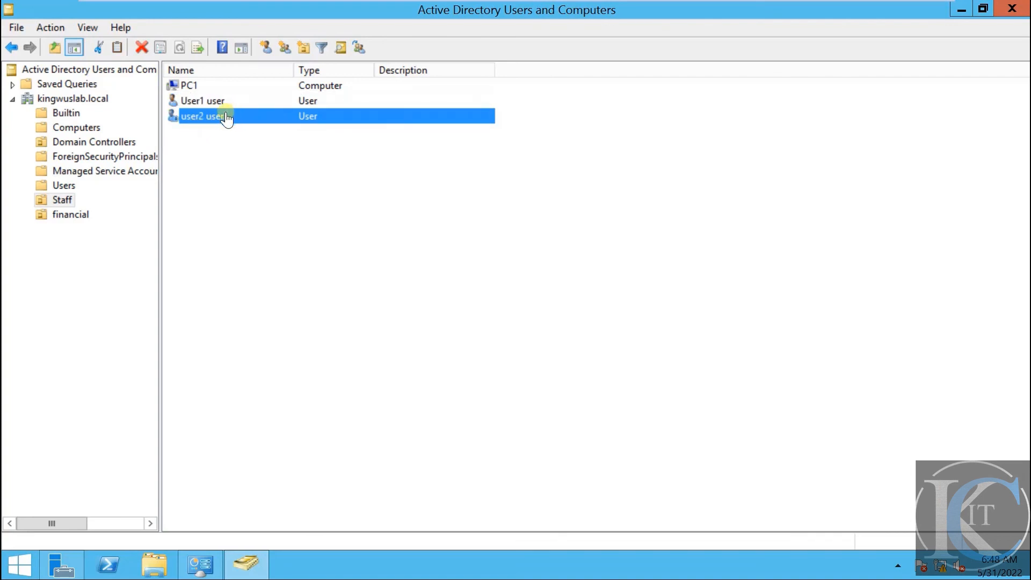
left_click(231, 166)
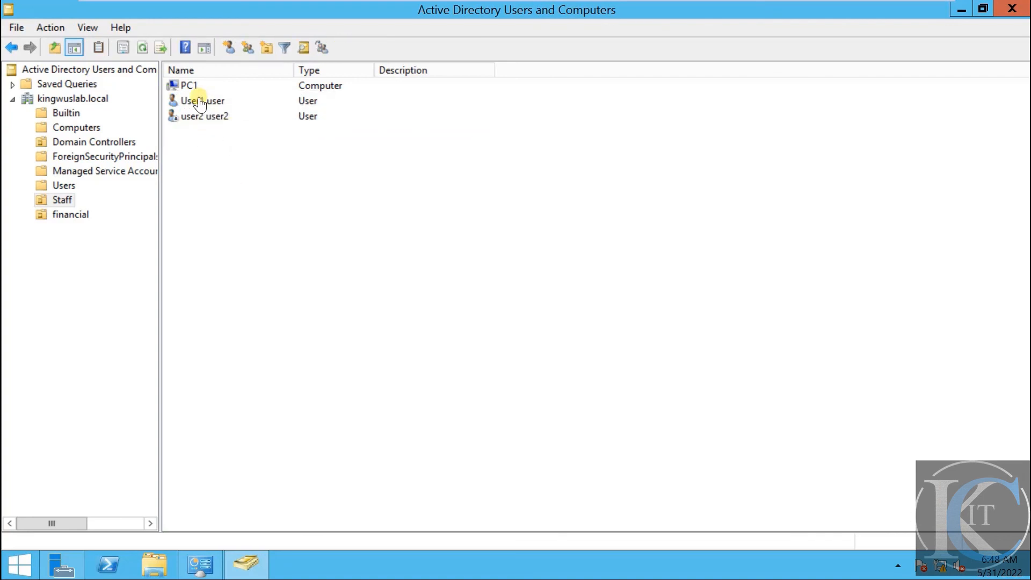
left_click(200, 103)
right_click(200, 103)
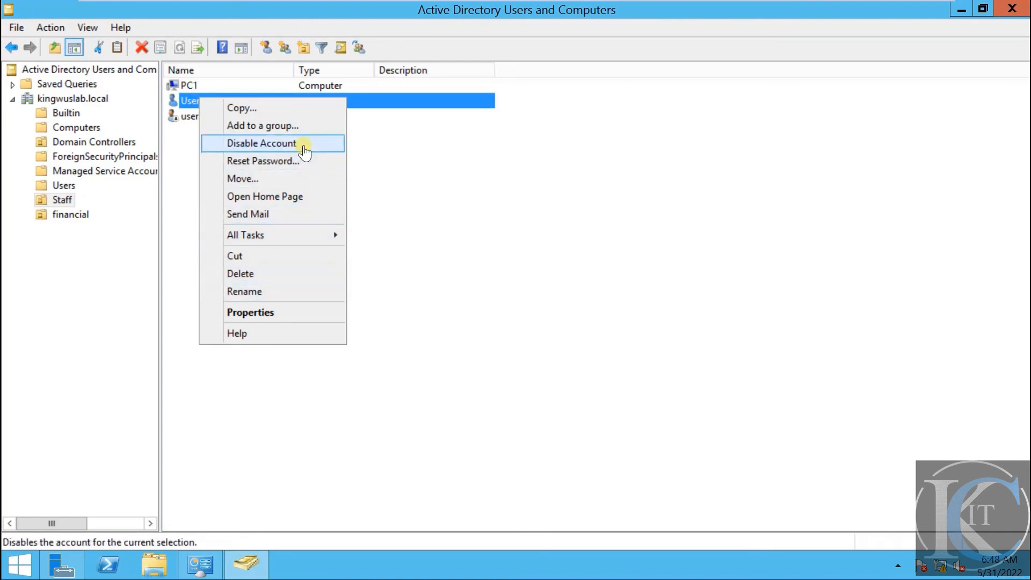
left_click(304, 149)
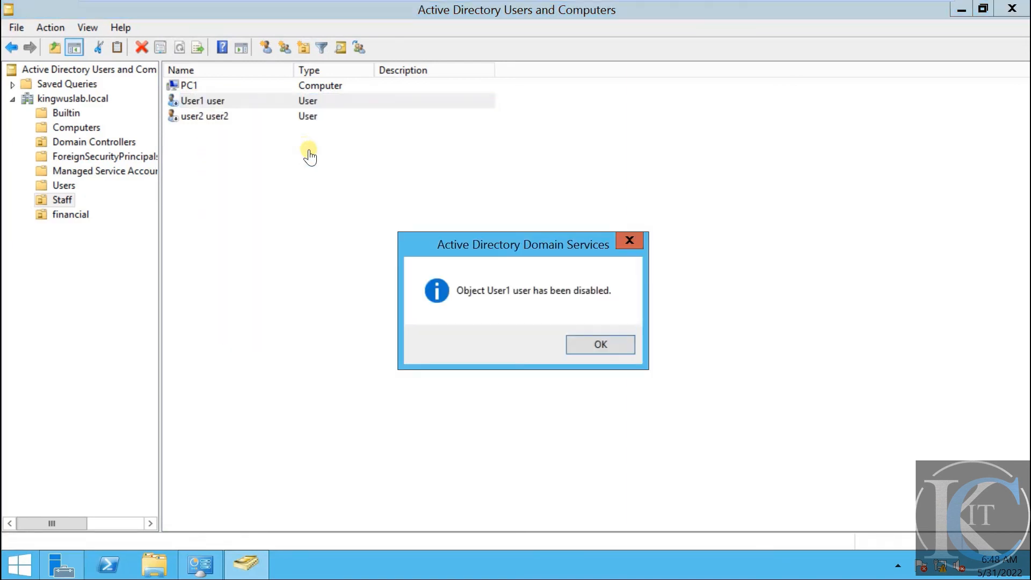
left_click(597, 344)
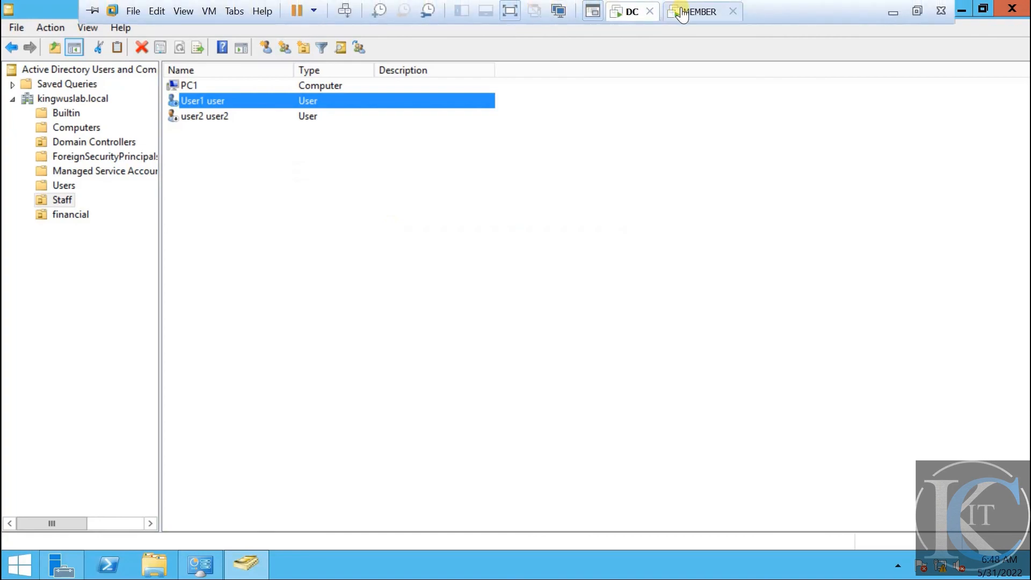
Attempt a User1 sign-in on MEMBER, see it rejected as a disabled account, and return to the DC
left_click(678, 12)
left_click(504, 258)
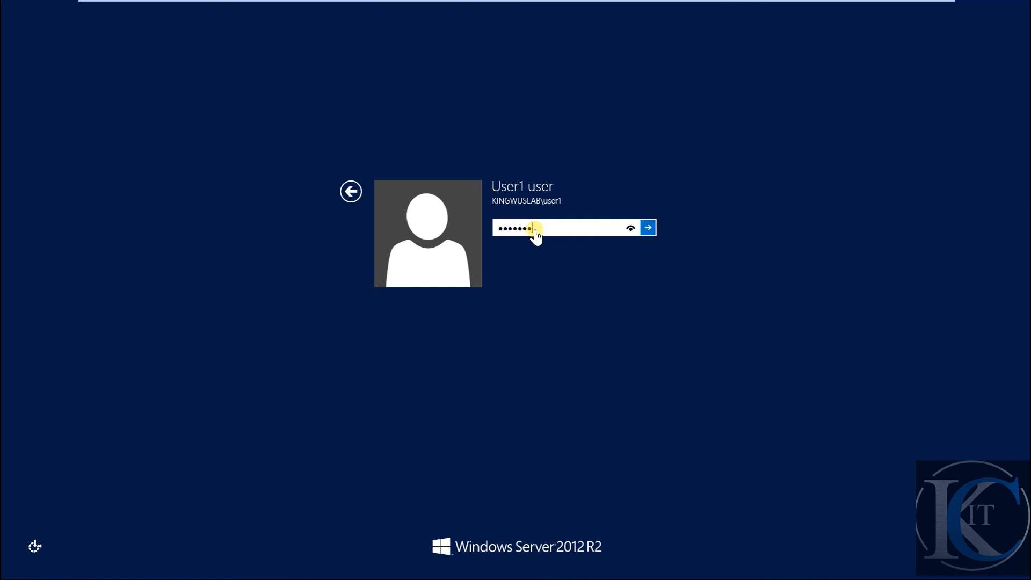
key("Return")
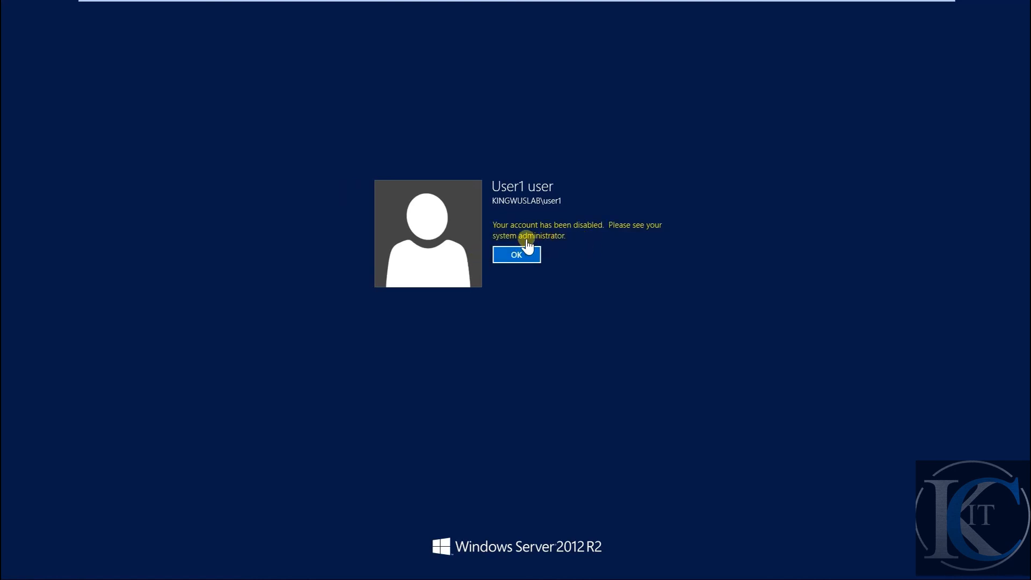
mouse_move(545, 3)
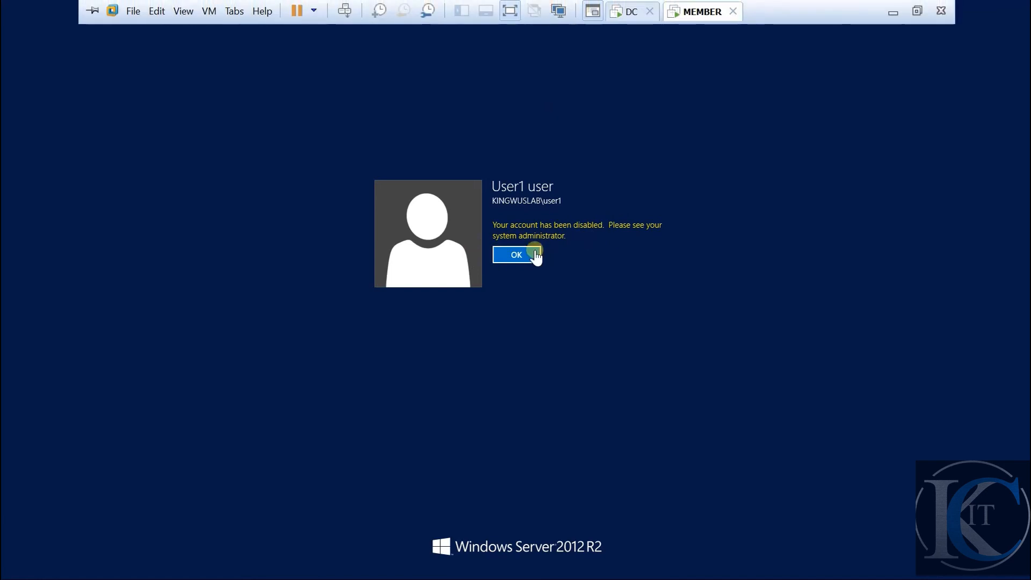
left_click(631, 10)
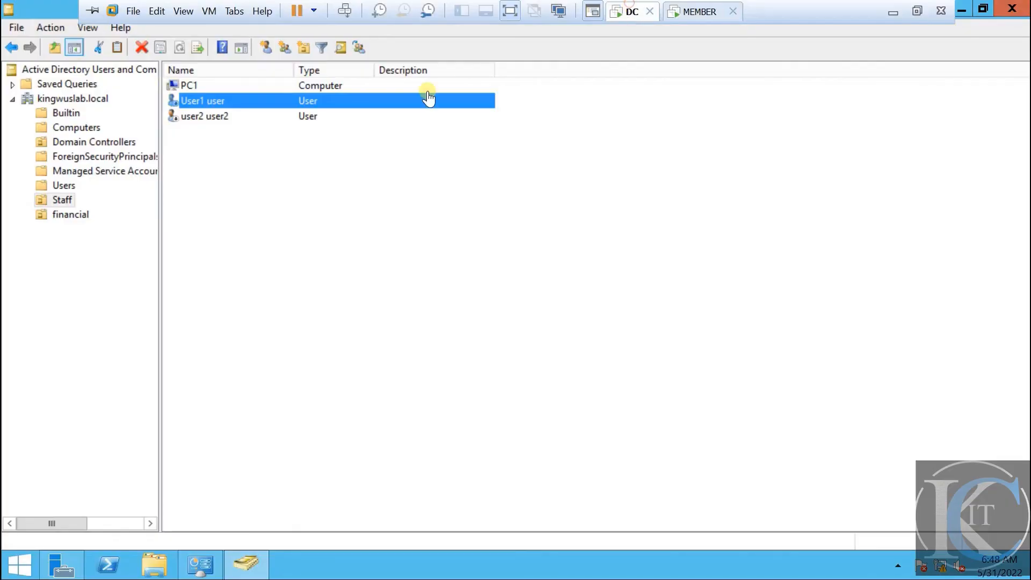
left_click(249, 223)
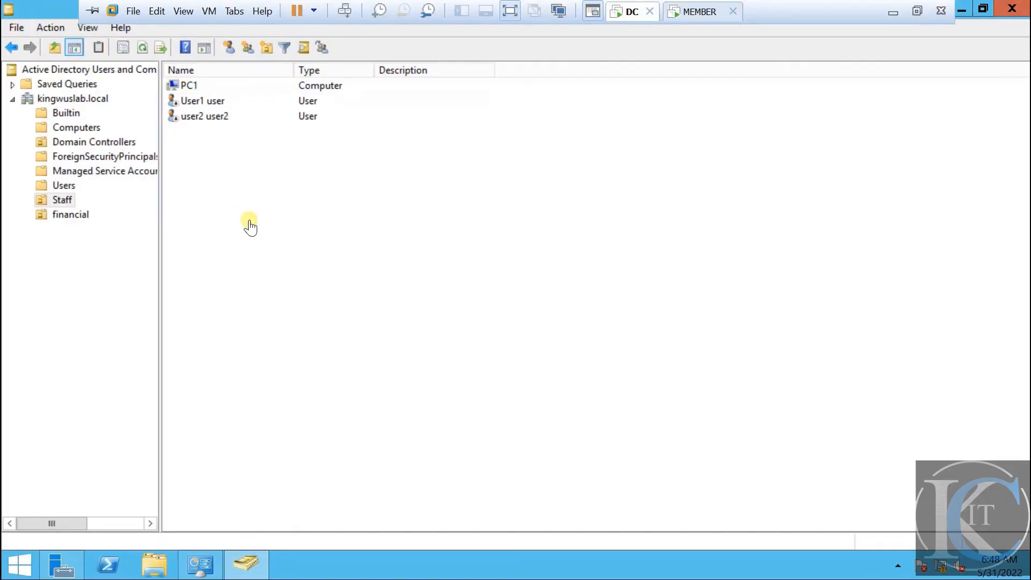
left_click(196, 102)
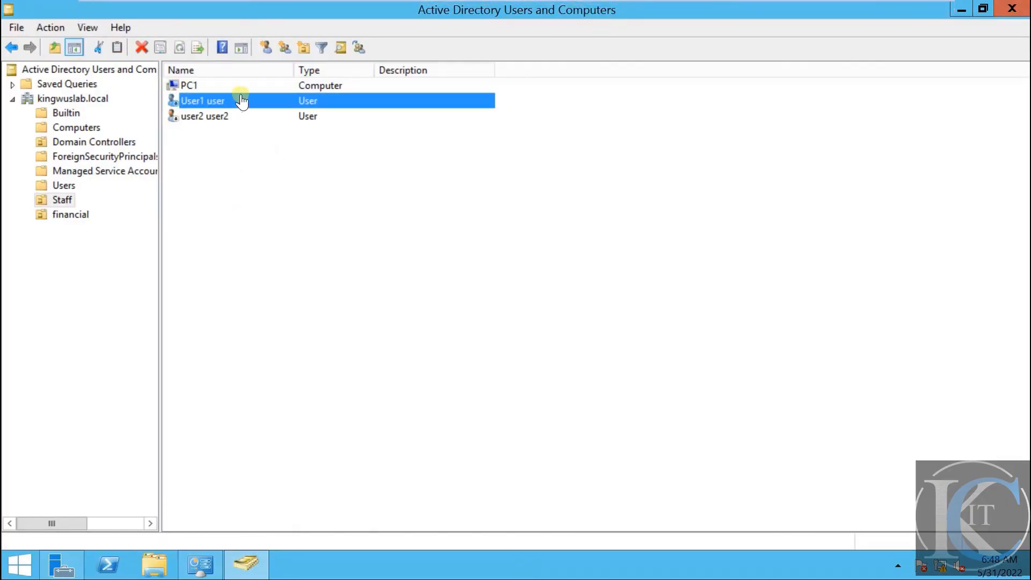
left_click(203, 119)
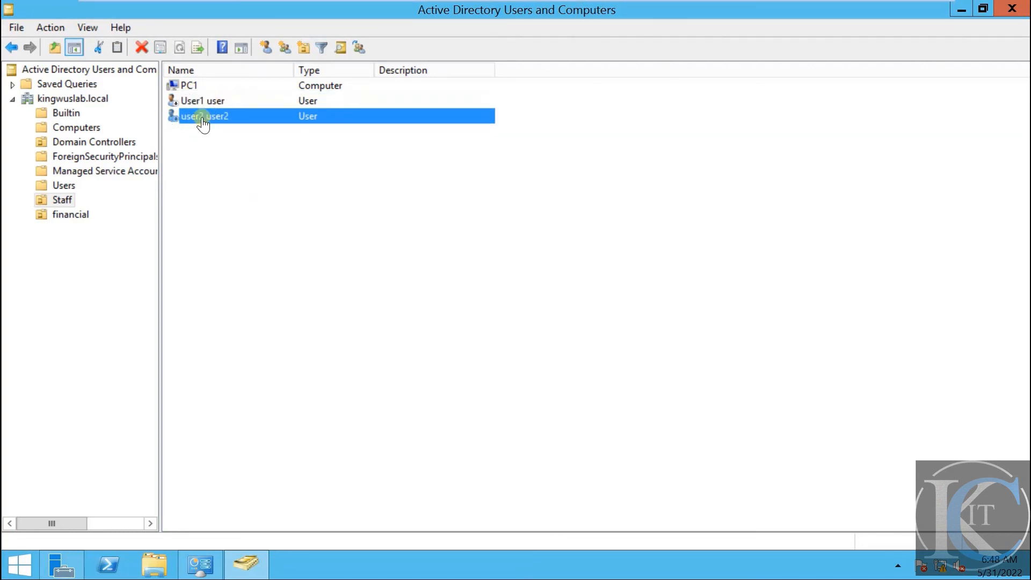
left_click(206, 106)
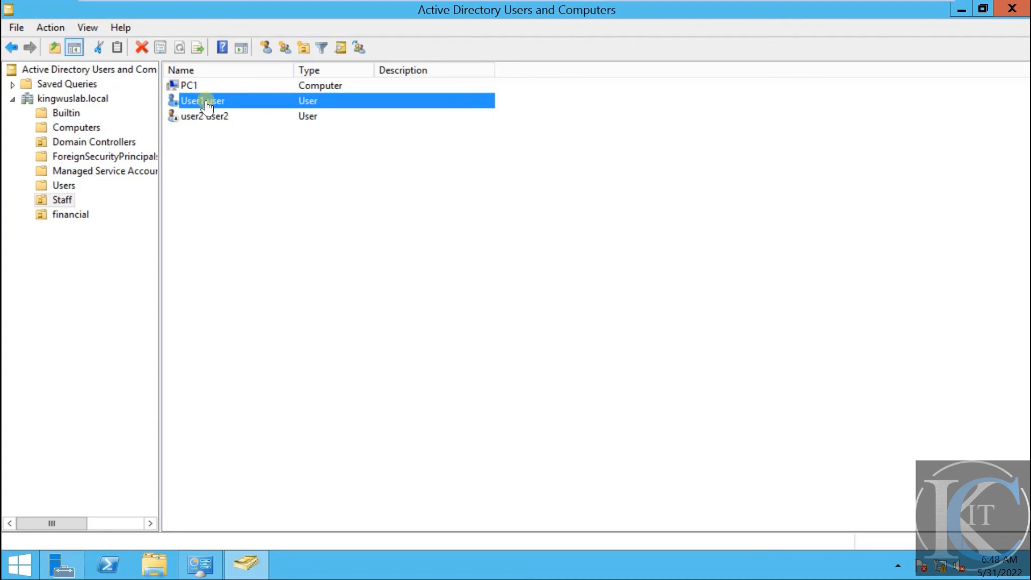
right_click(207, 105)
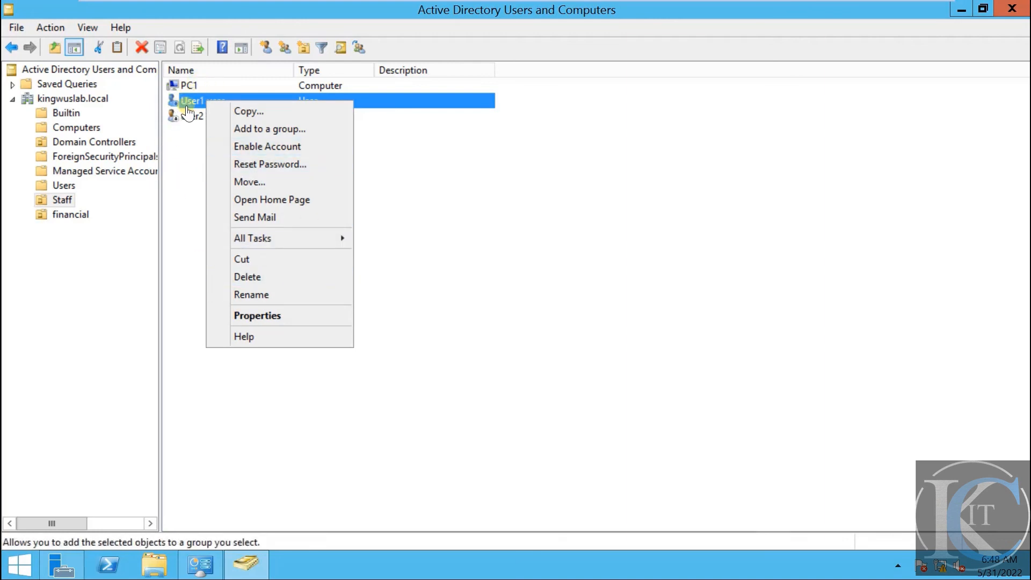
left_click(295, 295)
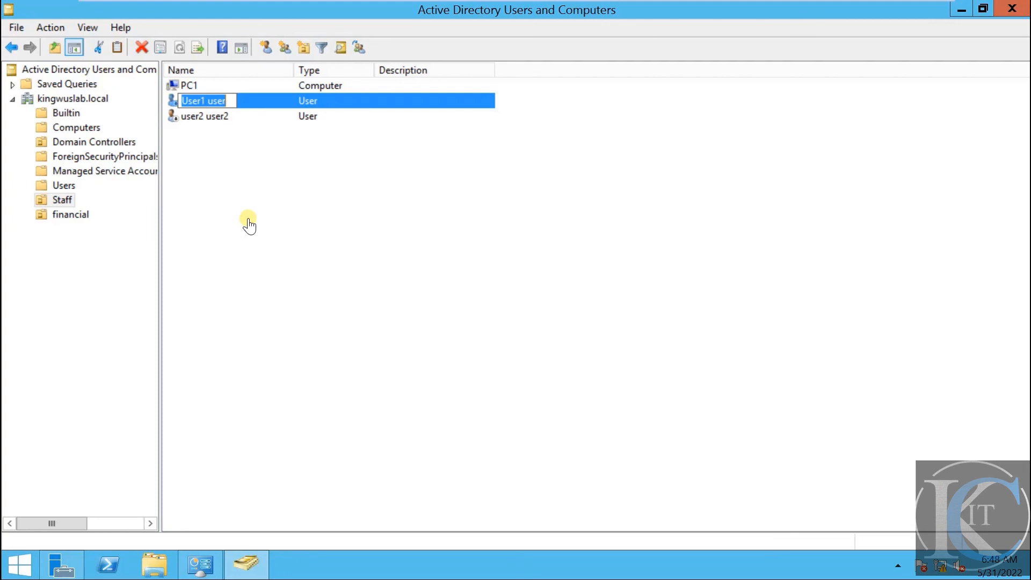
key("Return")
double_click(259, 105)
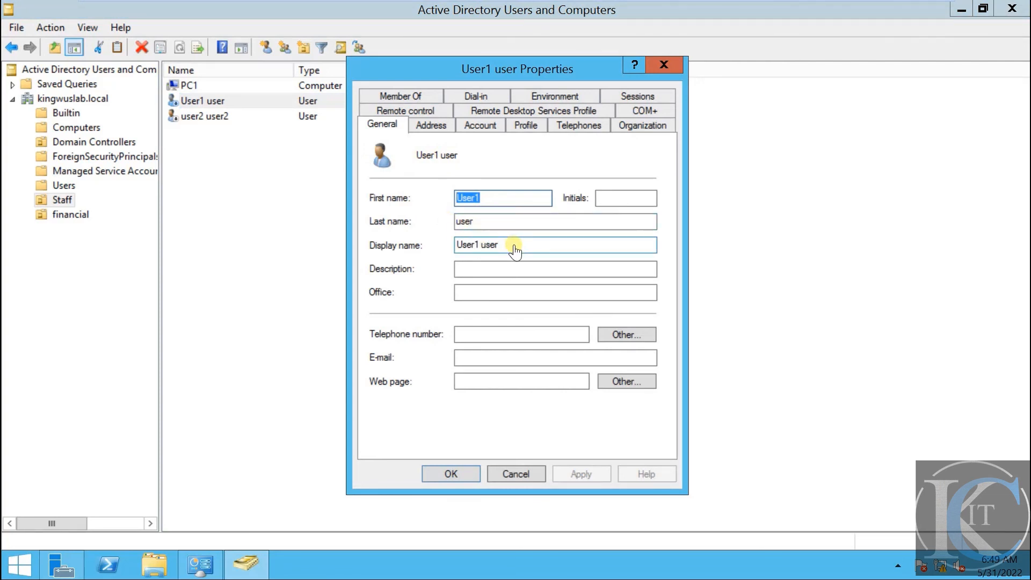
left_click(517, 473)
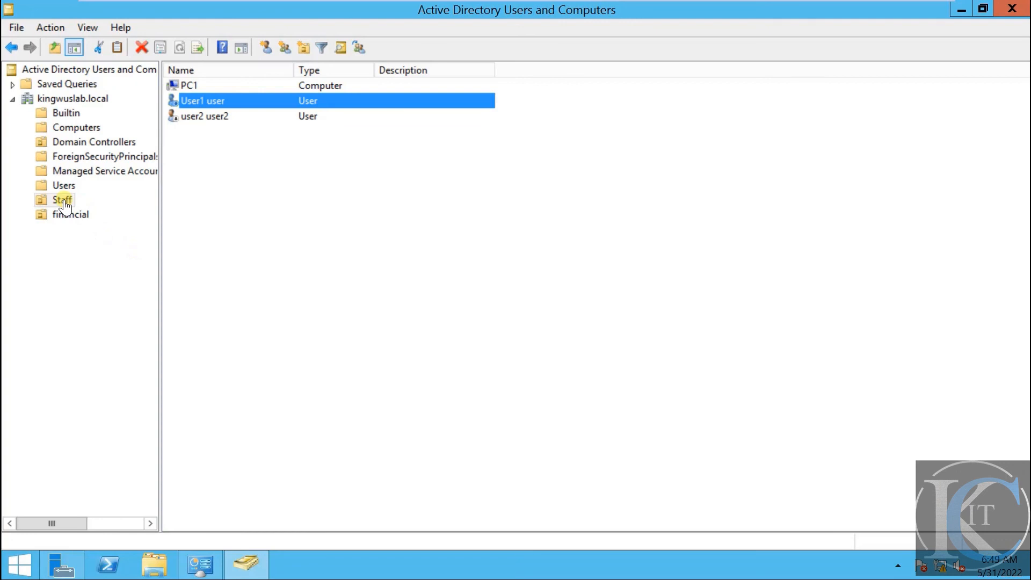
Enable User1 again from its right-click menu in Staff and acknowledge the confirmation
left_click(311, 167)
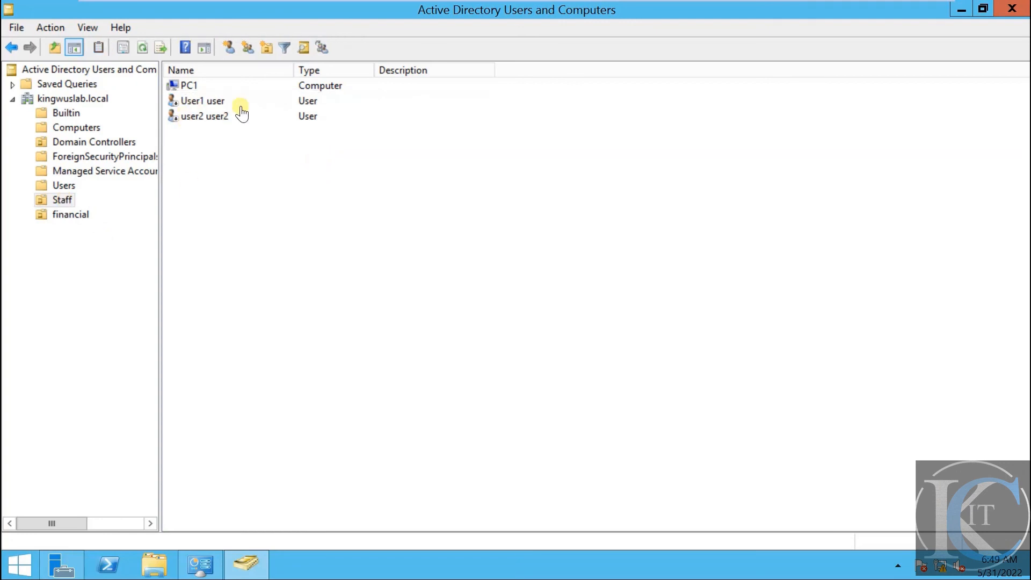
left_click(202, 105)
right_click(202, 105)
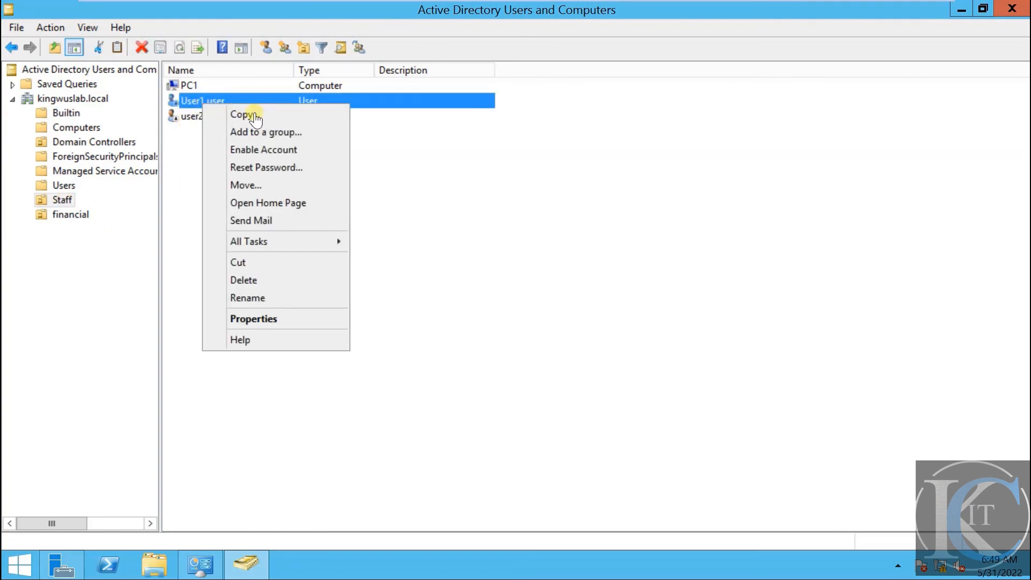
left_click(299, 155)
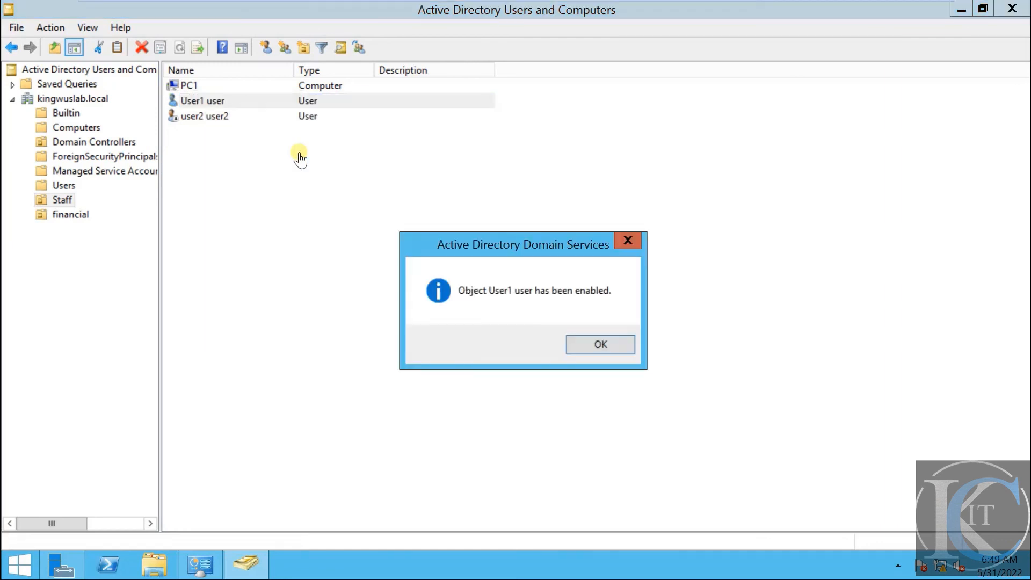
left_click(595, 344)
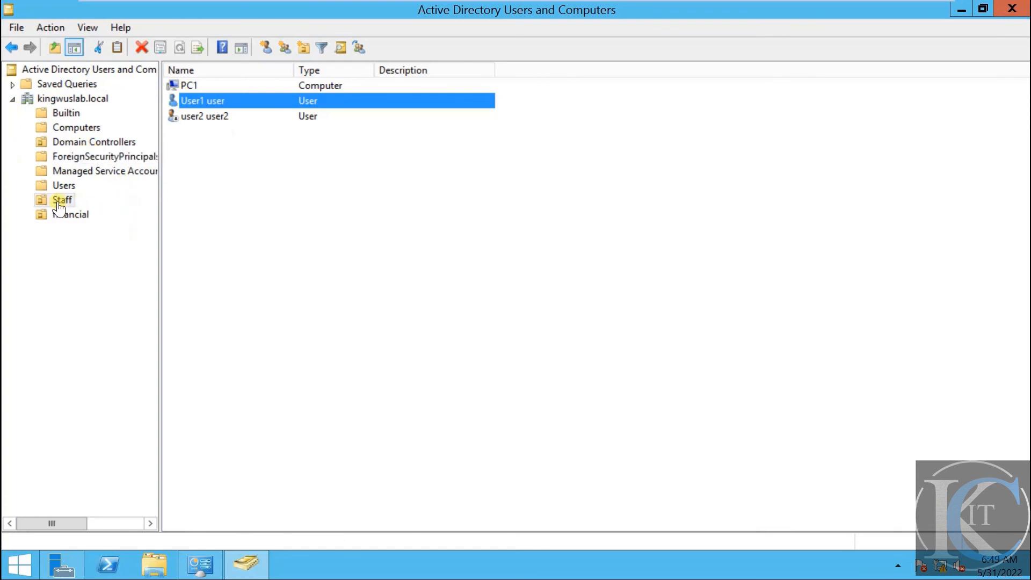
Browse the kingwuslab.local domain, Builtin, Computers, Domain Controllers, Users, Staff and financial containers
left_click(63, 186)
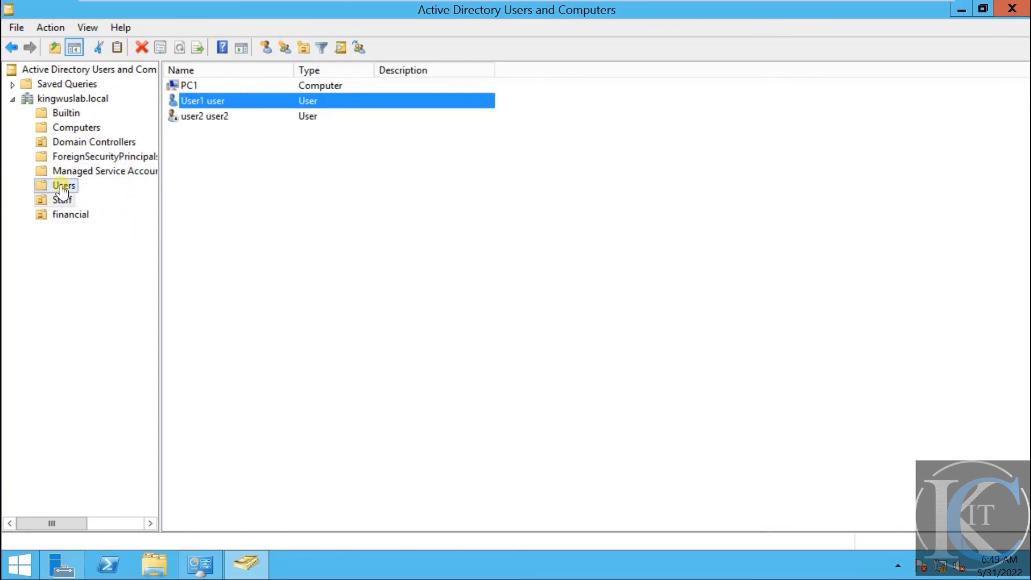
left_click(70, 101)
left_click(69, 114)
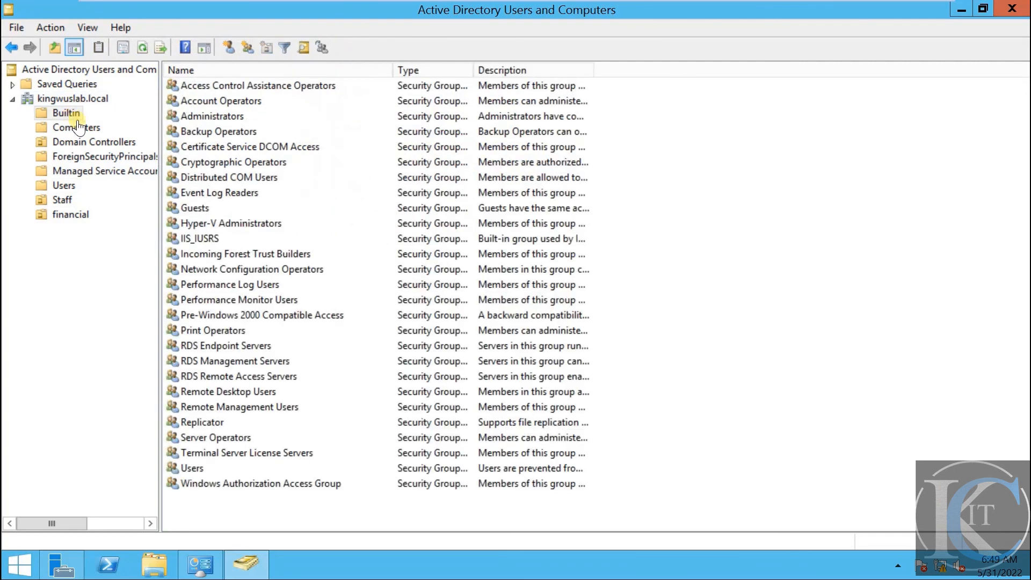
left_click(82, 130)
left_click(84, 141)
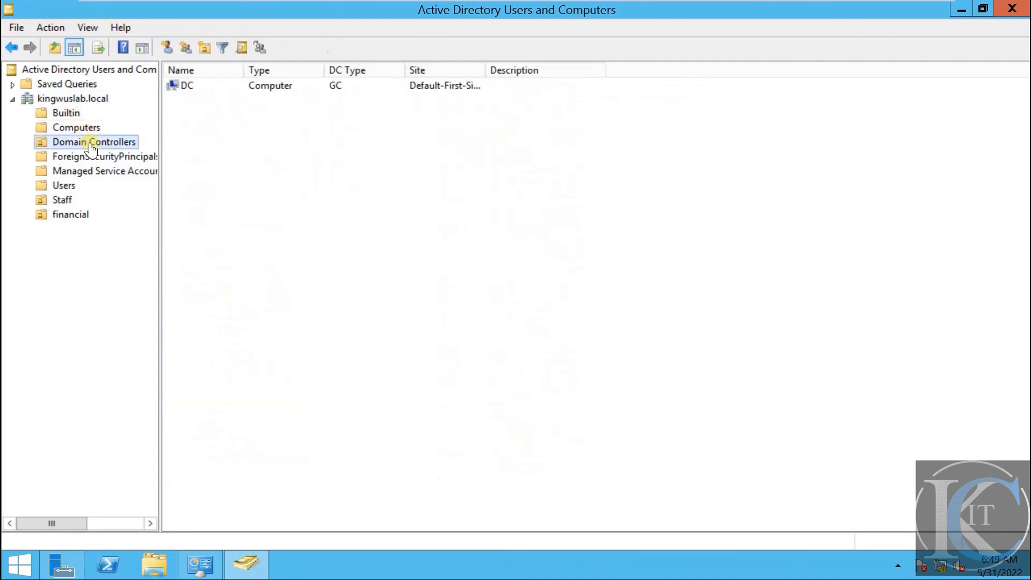
left_click(66, 186)
left_click(63, 201)
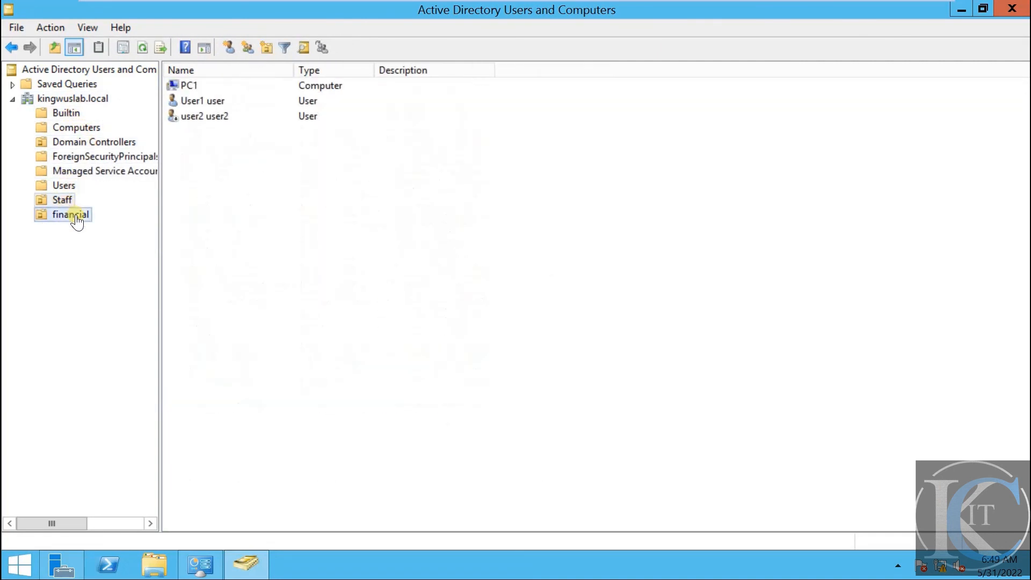
left_click(75, 216)
Revisit Staff, Users, Managed Service Accounts and ForeignSecurityPrincipals, ending on the empty financial OU
left_click(62, 201)
left_click(64, 186)
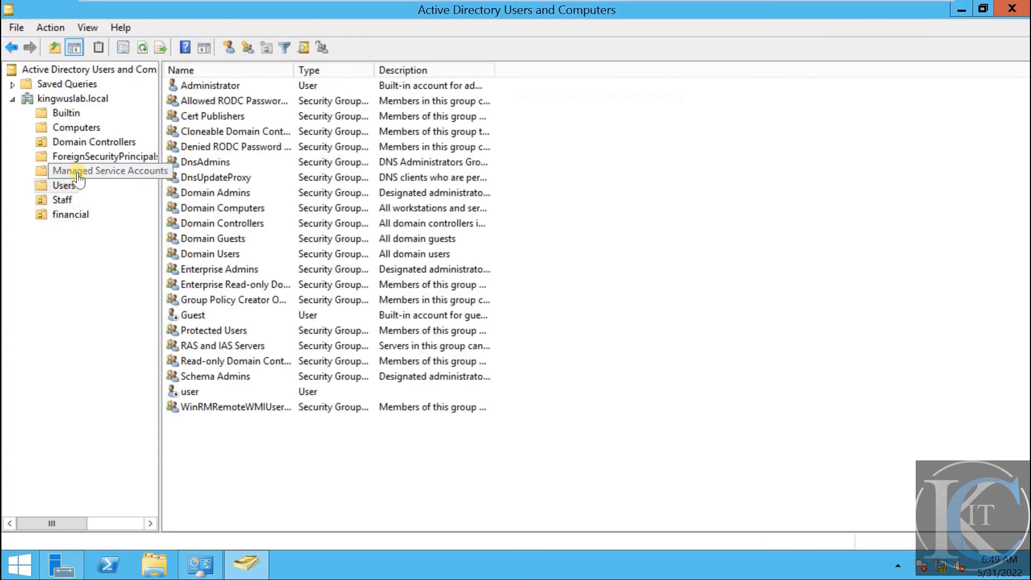
left_click(76, 170)
left_click(85, 156)
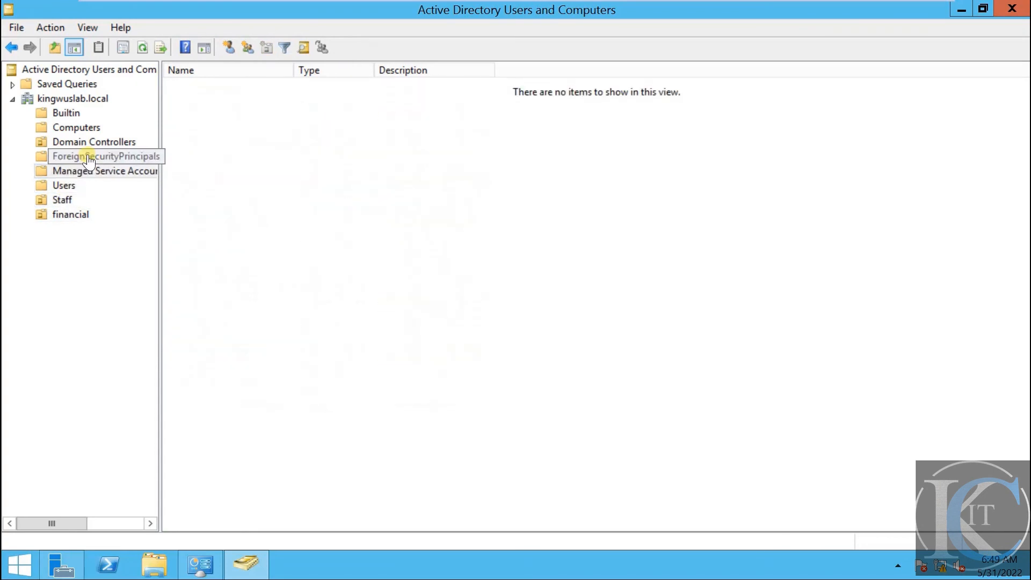
left_click(67, 187)
left_click(64, 200)
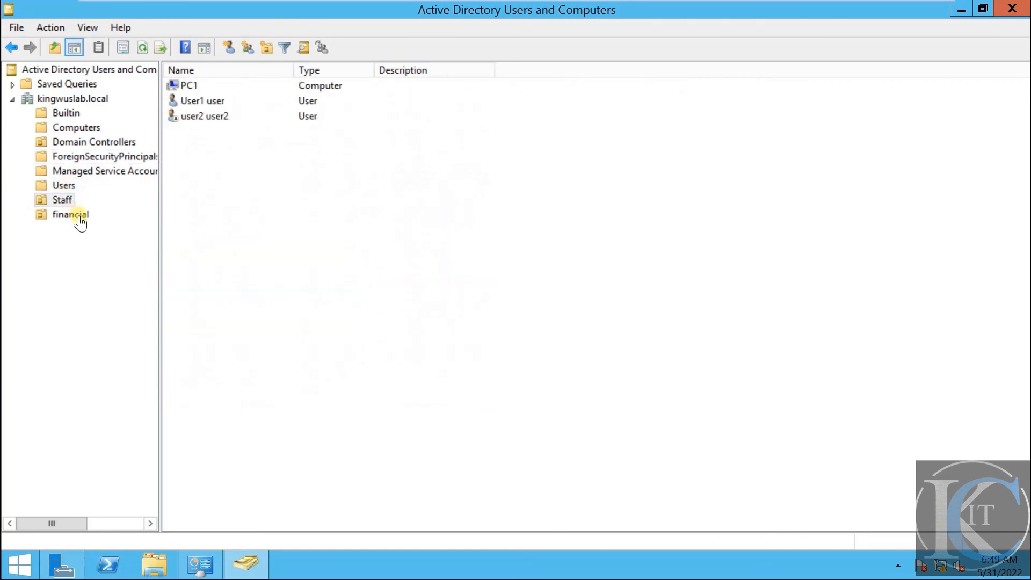
left_click(75, 216)
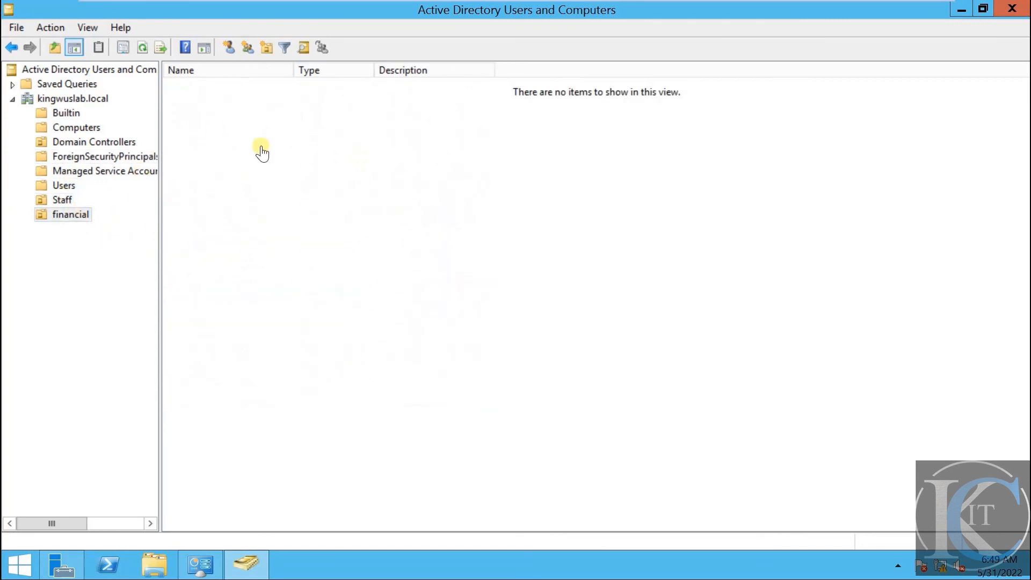